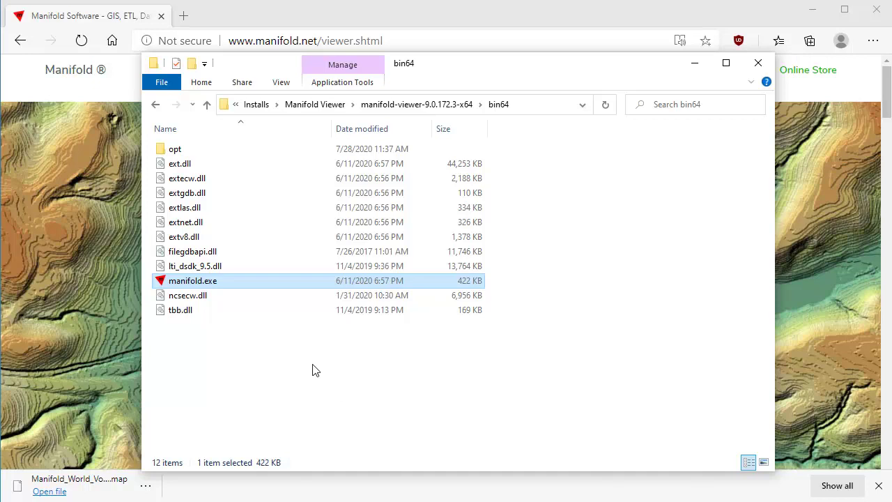
Launch Manifold Viewer by running manifold.exe from the bin64 folder
{"action": "double_click", "coordinate": [193, 280]}
{"action": "left_click_drag", "start_coordinate": [58, 84], "coordinate": [188, 12]}
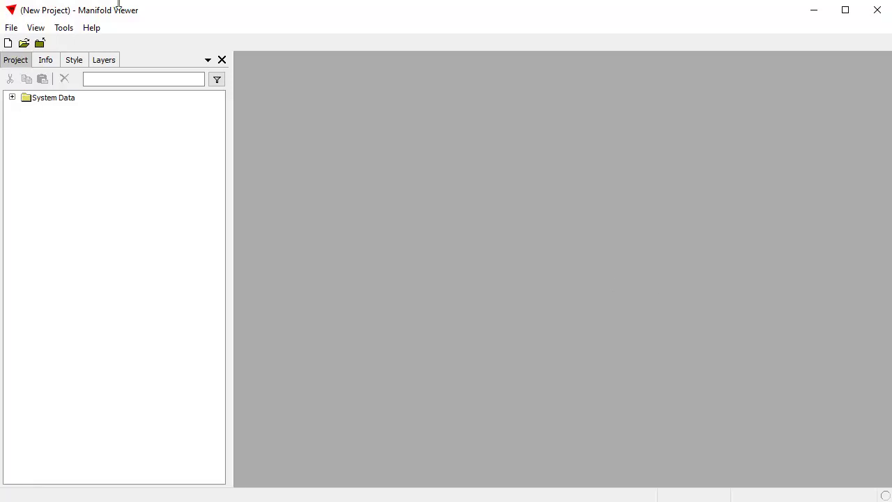
Look over the empty project's info, style and layer settings and return to the project contents
{"action": "left_click", "coordinate": [45, 61]}
{"action": "left_click", "coordinate": [72, 61]}
{"action": "left_click", "coordinate": [104, 61]}
{"action": "left_click", "coordinate": [16, 61]}
Import the shapefiles AKvolclatlong.shp and Volcanoes.shp from the World volcanoes folder into the project
{"action": "left_click", "coordinate": [11, 28]}
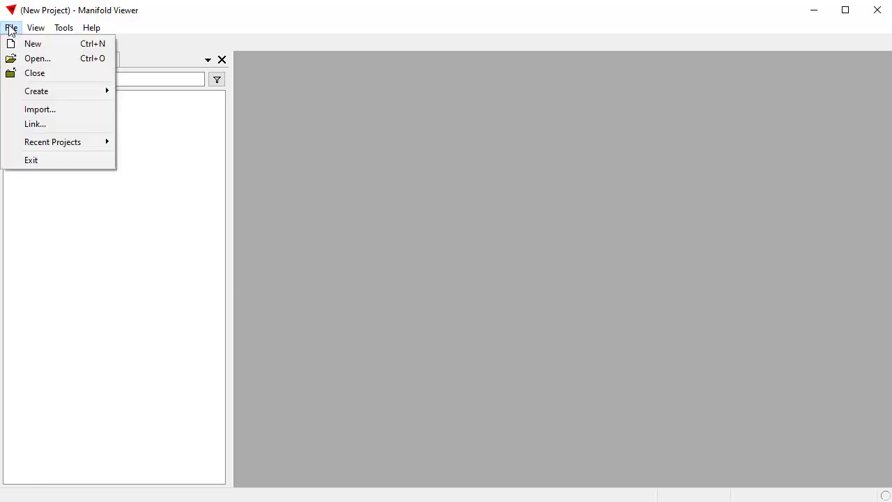
{"action": "left_click", "coordinate": [50, 110]}
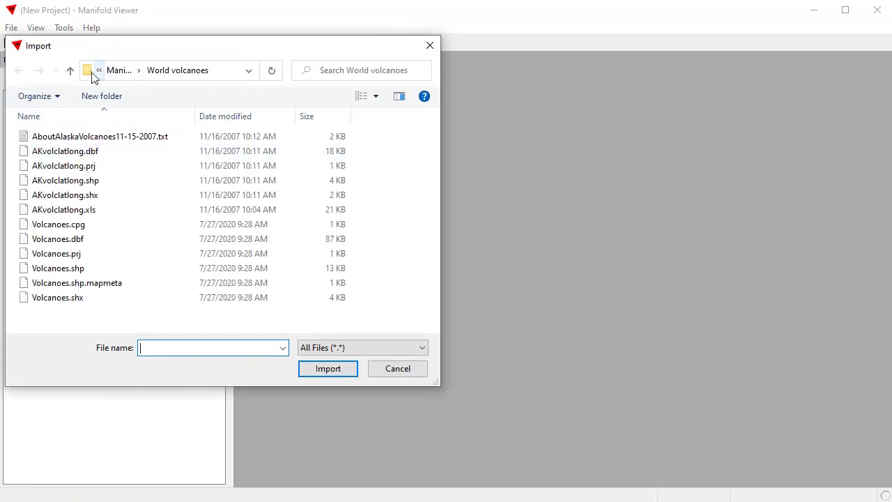
{"action": "left_click", "coordinate": [70, 71]}
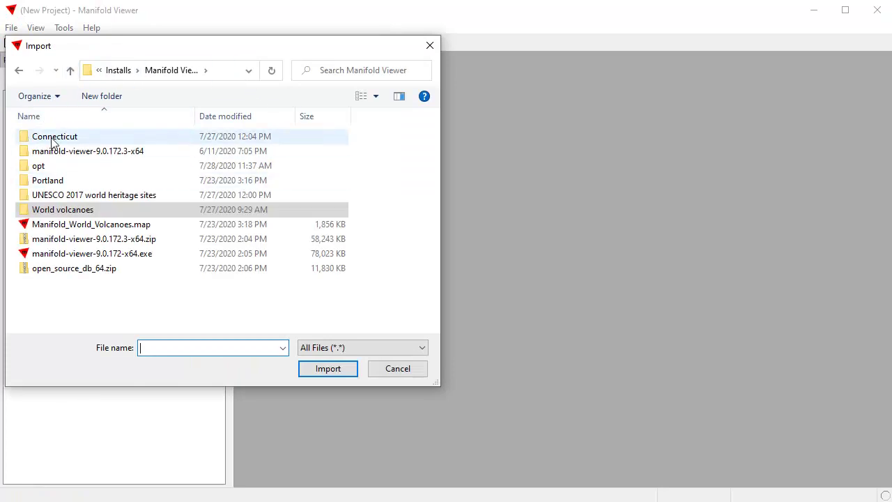
{"action": "double_click", "coordinate": [62, 140]}
{"action": "left_click", "coordinate": [71, 71]}
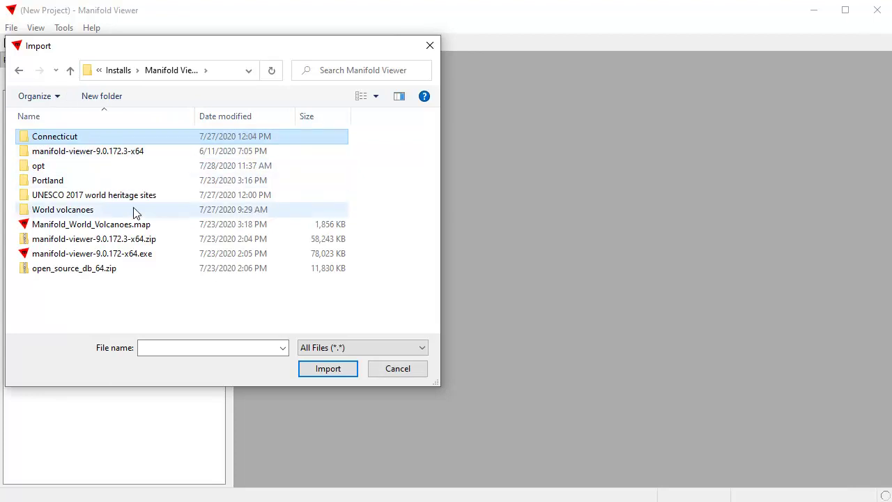
{"action": "double_click", "coordinate": [80, 211]}
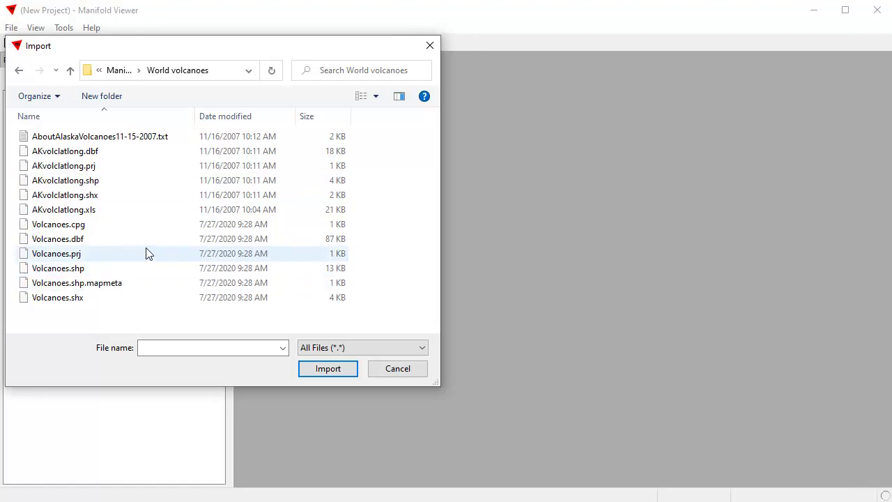
{"action": "left_click", "coordinate": [80, 269]}
{"action": "left_click", "coordinate": [95, 181], "text": "ctrl"}
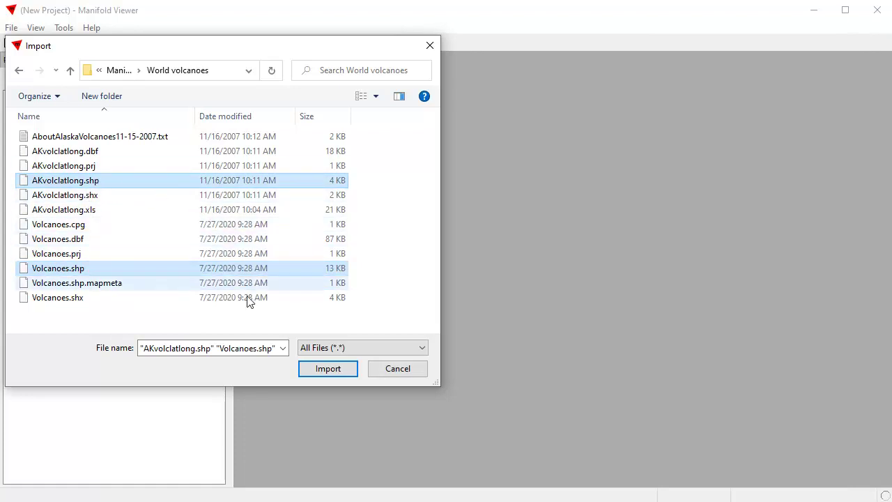
{"action": "left_click", "coordinate": [340, 366]}
{"action": "left_click", "coordinate": [94, 235]}
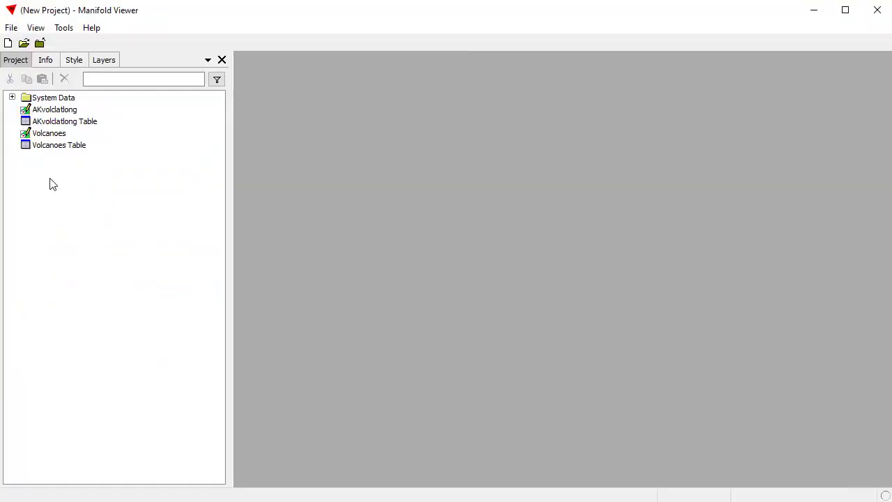
View the Volcanoes Table across all its columns up to Geom and close it
{"action": "double_click", "coordinate": [74, 146]}
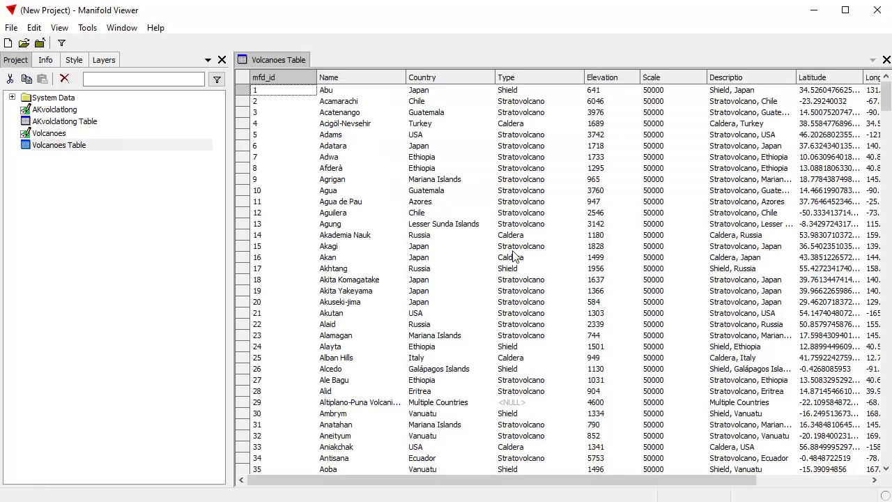
{"action": "left_click_drag", "start_coordinate": [644, 488], "coordinate": [819, 488]}
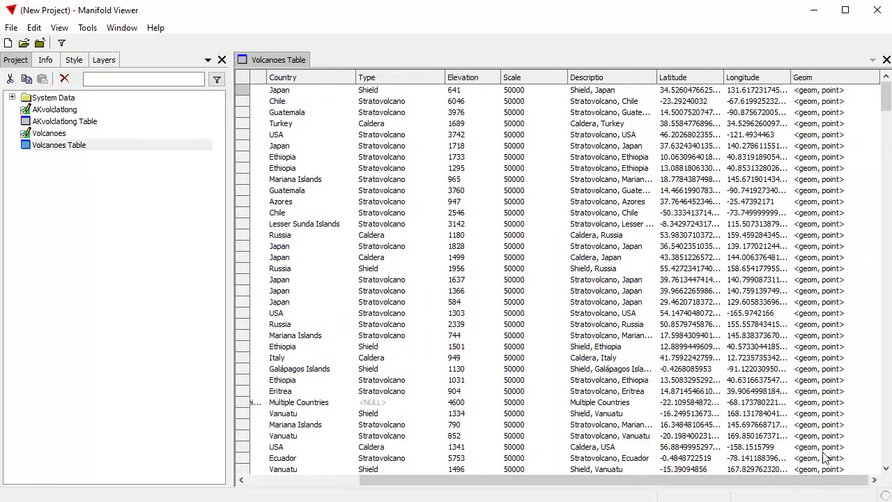
{"action": "left_click", "coordinate": [886, 59]}
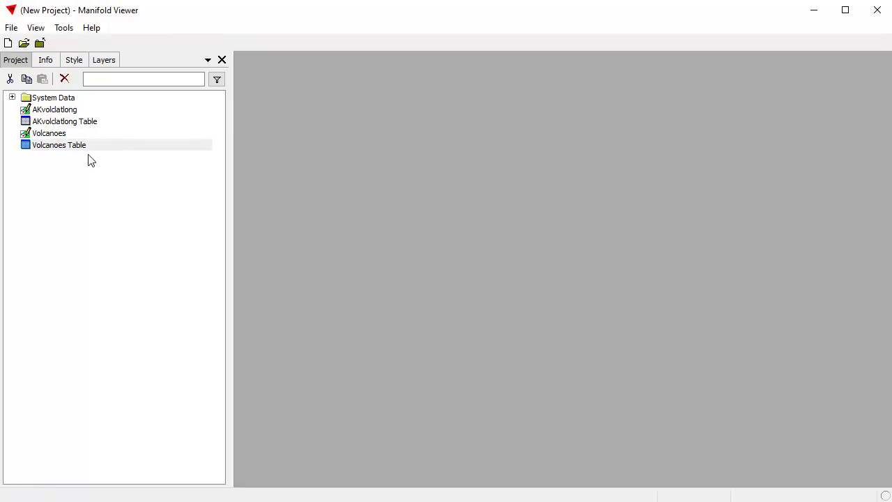
View the Volcanoes drawing with its point features at different zoom levels and close it
{"action": "left_click", "coordinate": [42, 135]}
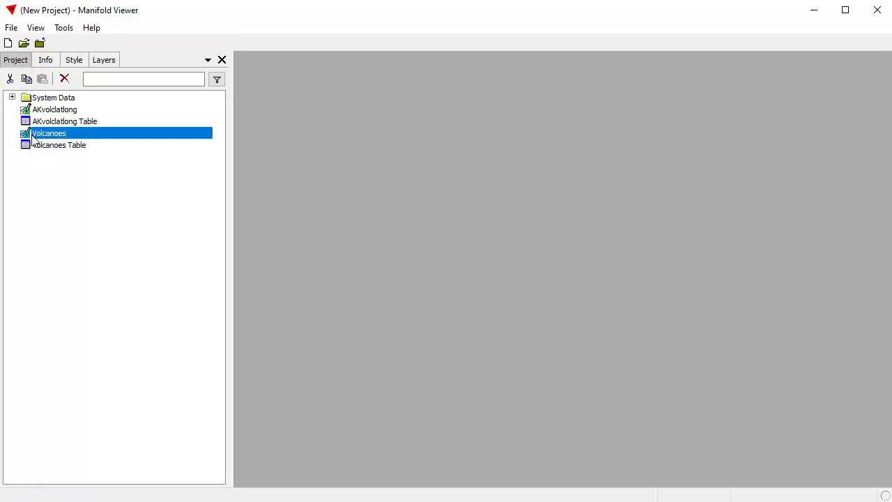
{"action": "double_click", "coordinate": [51, 137]}
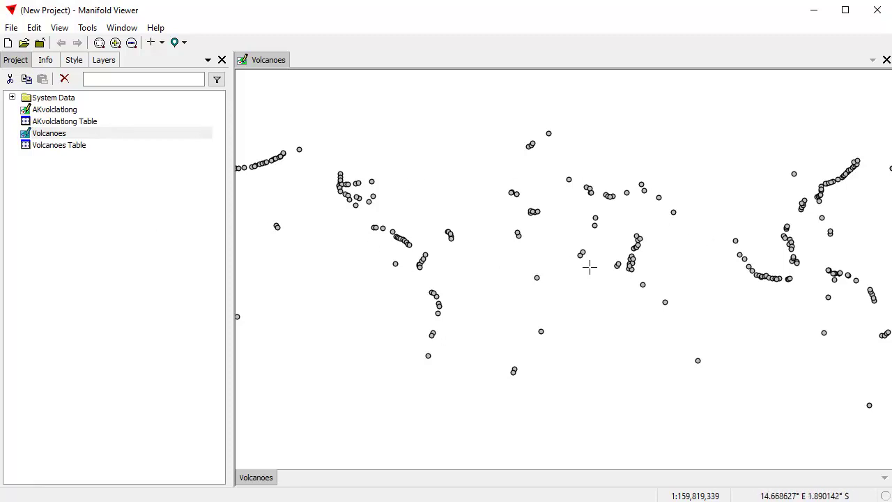
{"action": "scroll", "coordinate": [589, 266], "scroll_direction": "down", "scroll_amount": 2}
{"action": "scroll", "coordinate": [595, 260], "scroll_direction": "up", "scroll_amount": 2}
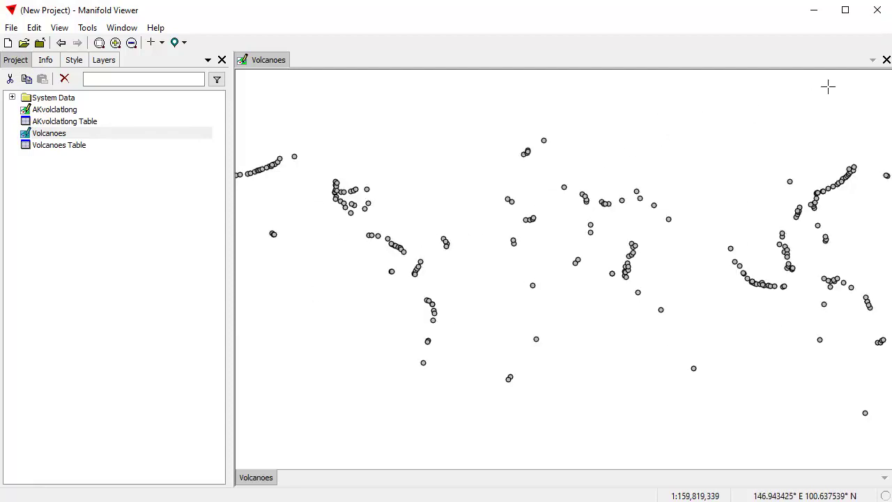
{"action": "left_click", "coordinate": [886, 60]}
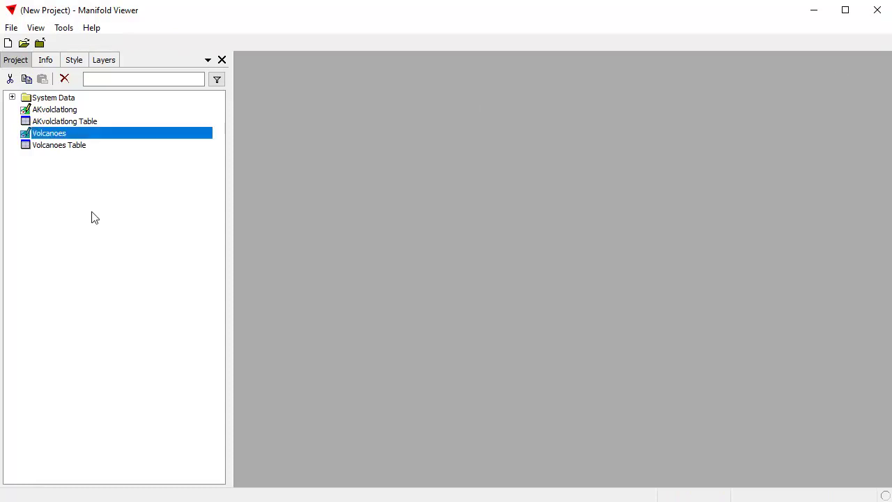
Create a new map named Map with the Bing Maps Street Map base layer, including the Volcanoes and AKvolclatlong drawings
{"action": "right_click", "coordinate": [48, 134]}
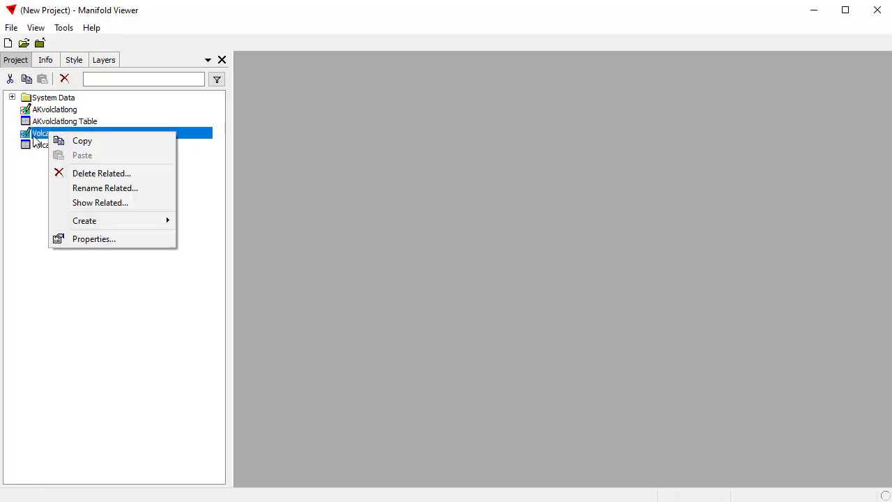
{"action": "mouse_move", "coordinate": [90, 223]}
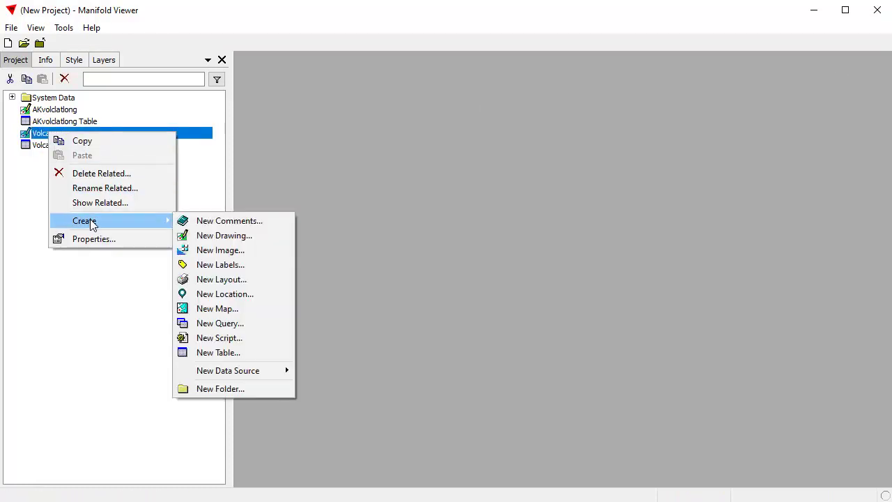
{"action": "left_click", "coordinate": [232, 311]}
{"action": "left_click", "coordinate": [403, 151]}
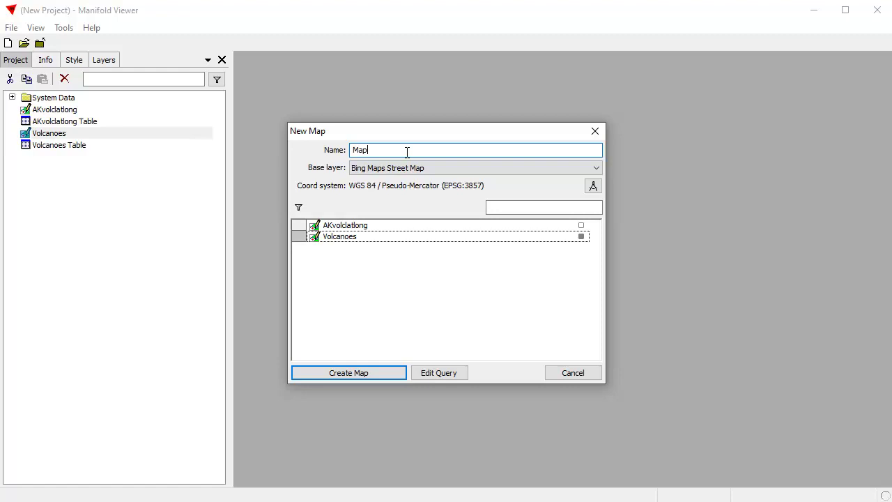
{"action": "left_click", "coordinate": [598, 168]}
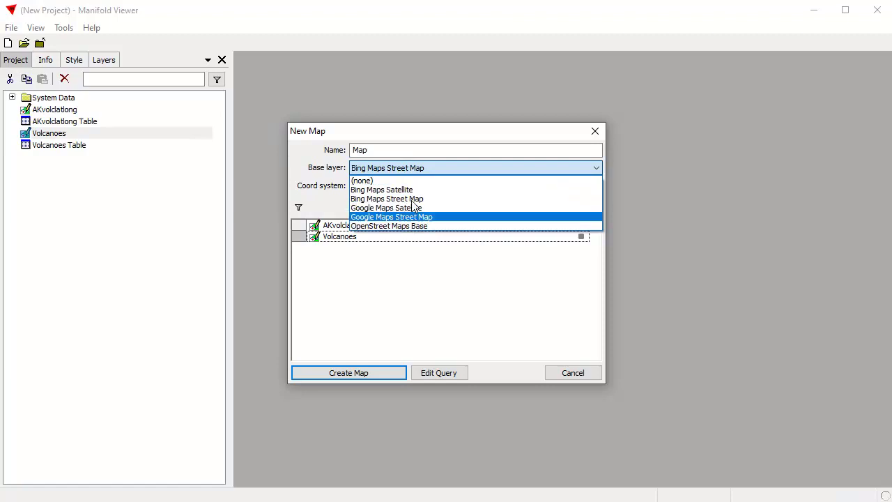
{"action": "left_click", "coordinate": [460, 137]}
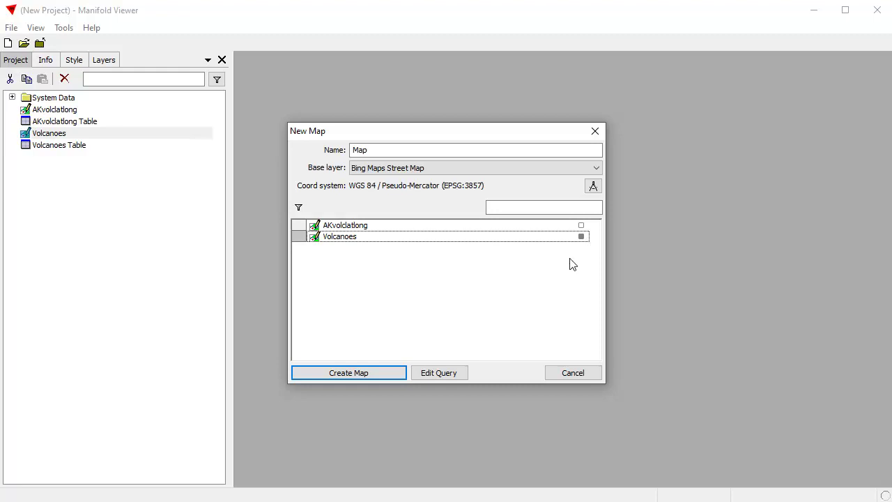
{"action": "left_click", "coordinate": [581, 226]}
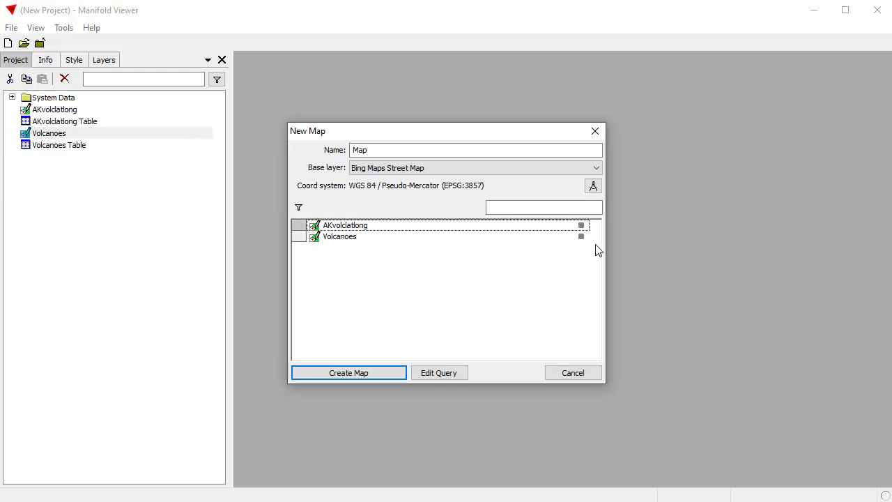
{"action": "left_click", "coordinate": [386, 373]}
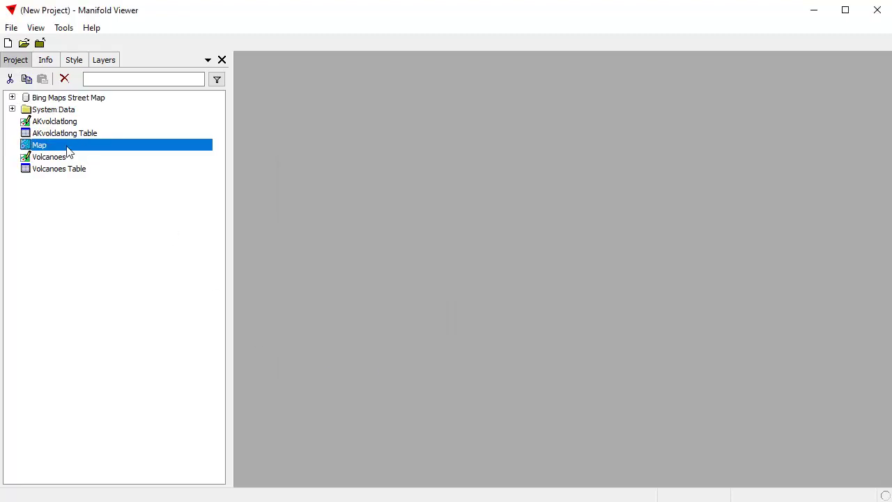
Check the contents of the Bing Maps Street Map data source and open the new map
{"action": "left_click", "coordinate": [12, 98]}
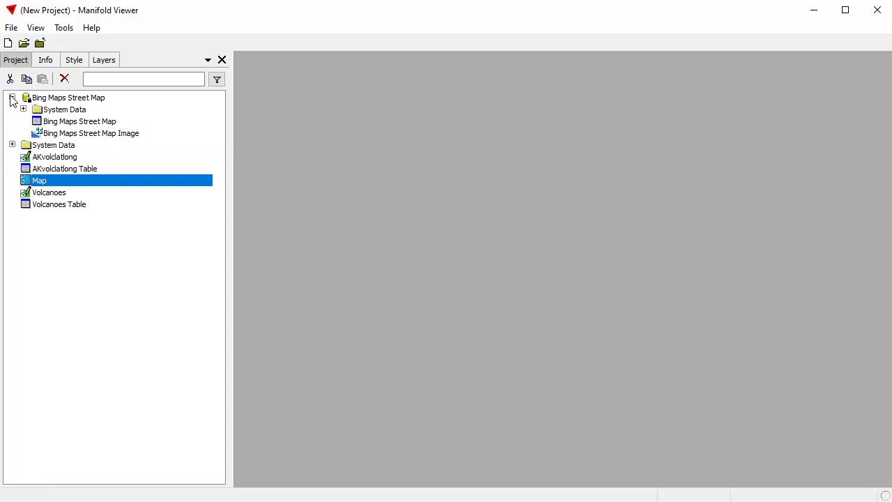
{"action": "left_click", "coordinate": [12, 97]}
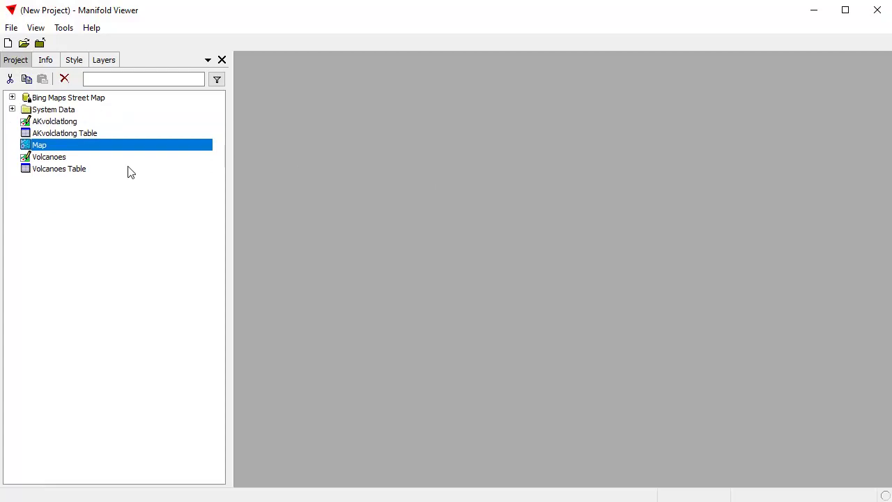
{"action": "double_click", "coordinate": [76, 146]}
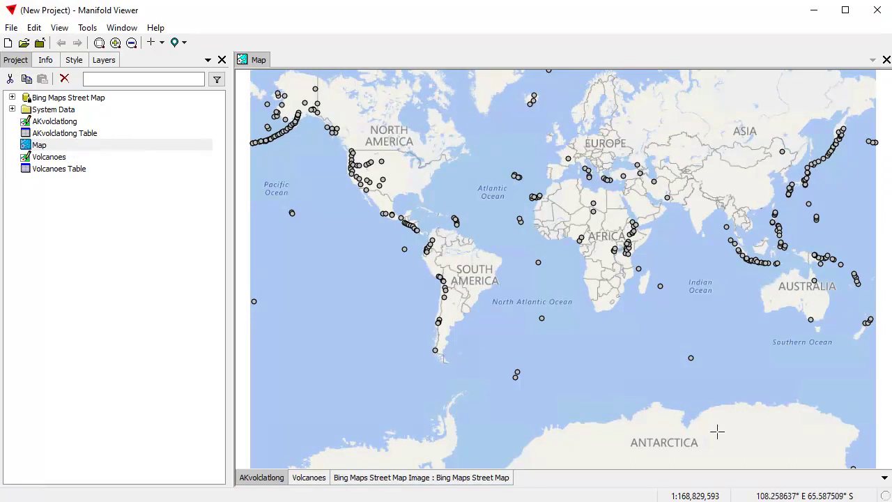
Hide the AKvolclatlong layer in the map and make Volcanoes the active layer
{"action": "left_click", "coordinate": [266, 480], "text": "shift"}
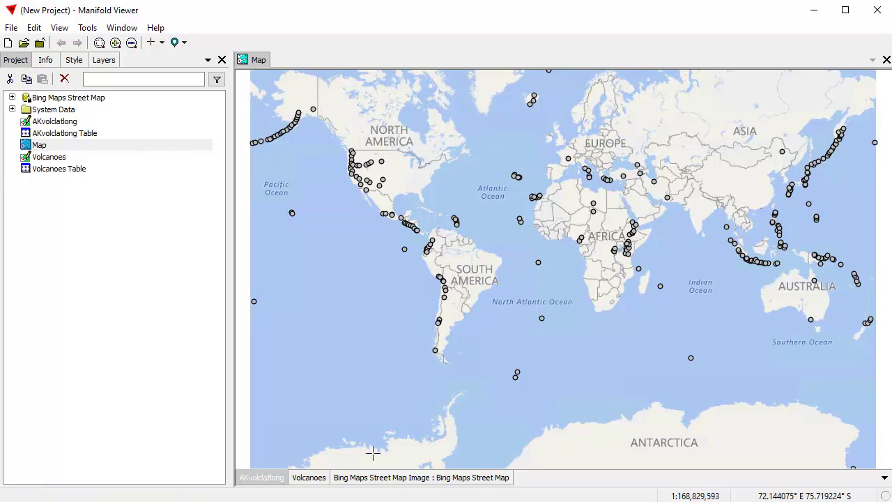
{"action": "left_click", "coordinate": [322, 480]}
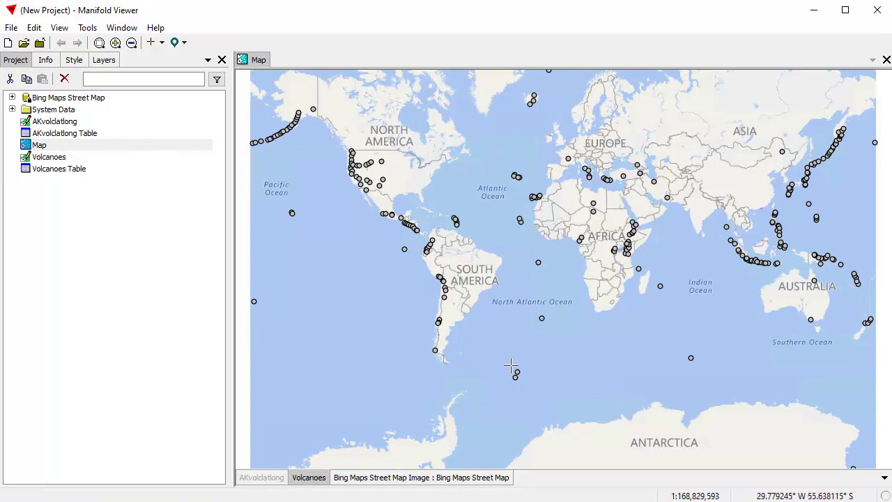
Compare the map's Bing Maps Street Map, Volcanoes and AKvolclatlong layers with their matching items in the project
{"action": "left_click", "coordinate": [73, 148]}
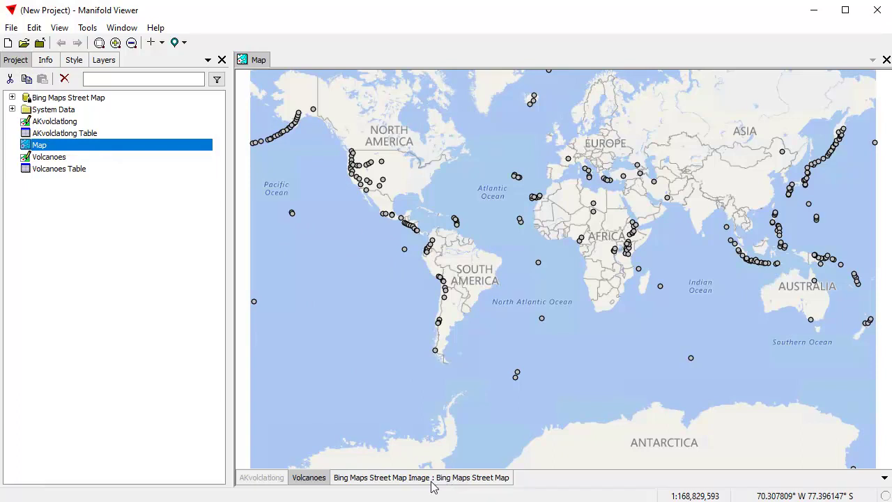
{"action": "left_click", "coordinate": [12, 98]}
{"action": "left_click", "coordinate": [11, 98]}
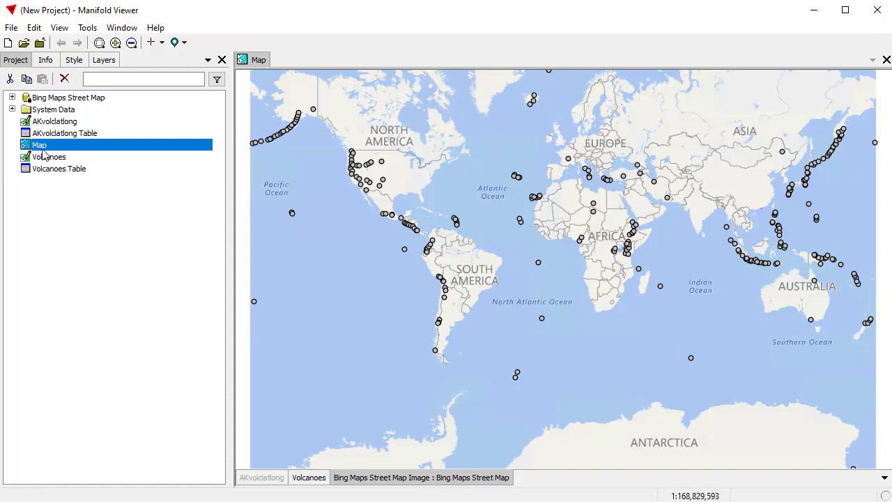
{"action": "left_click", "coordinate": [309, 477]}
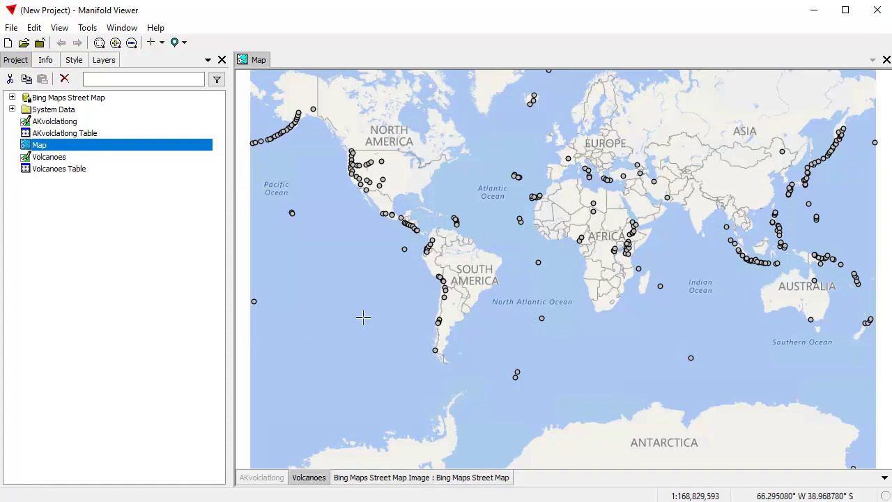
{"action": "left_click", "coordinate": [61, 159]}
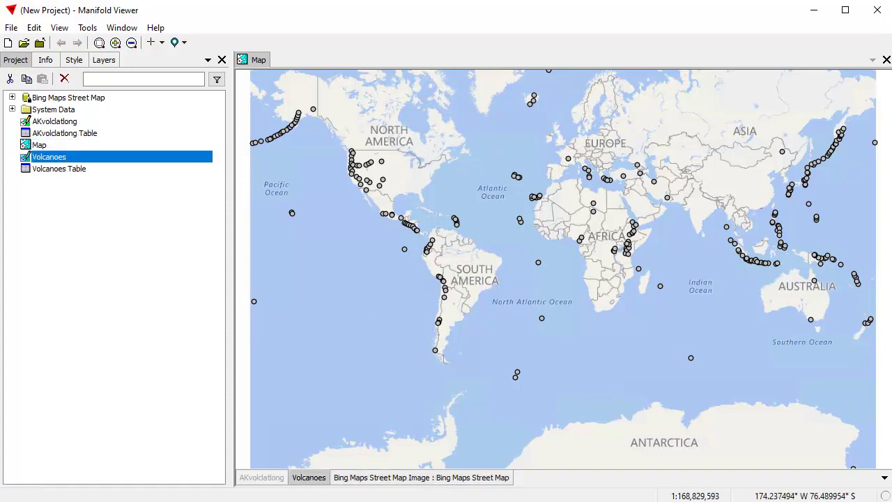
{"action": "left_click", "coordinate": [251, 479]}
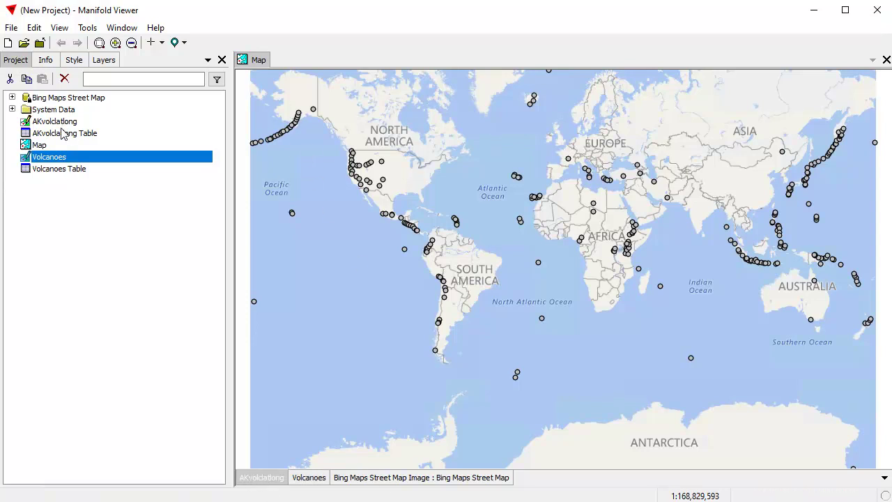
Hide the Volcanoes layer so that only the Bing street map is displayed
{"action": "left_click", "coordinate": [309, 478]}
{"action": "left_click", "coordinate": [309, 477]}
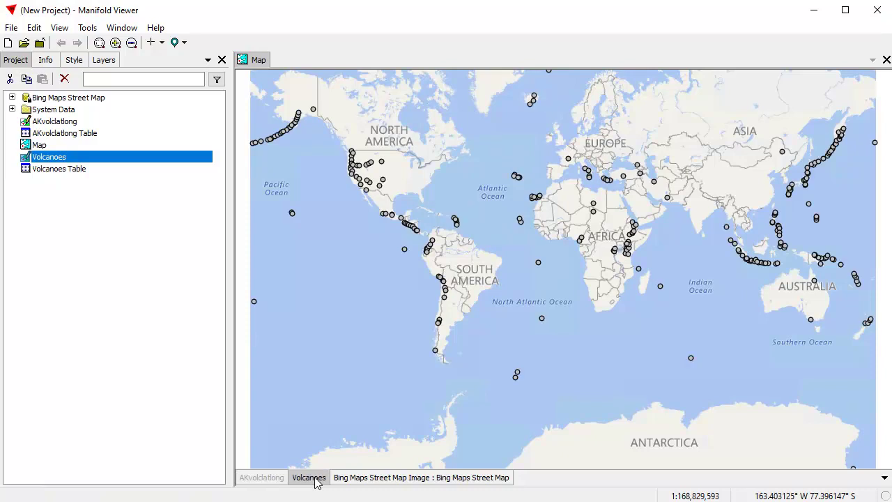
{"action": "left_click", "coordinate": [308, 478]}
Toggle the visibility of the Volcanoes layer on and off from the map's list of layers
{"action": "left_click", "coordinate": [104, 60]}
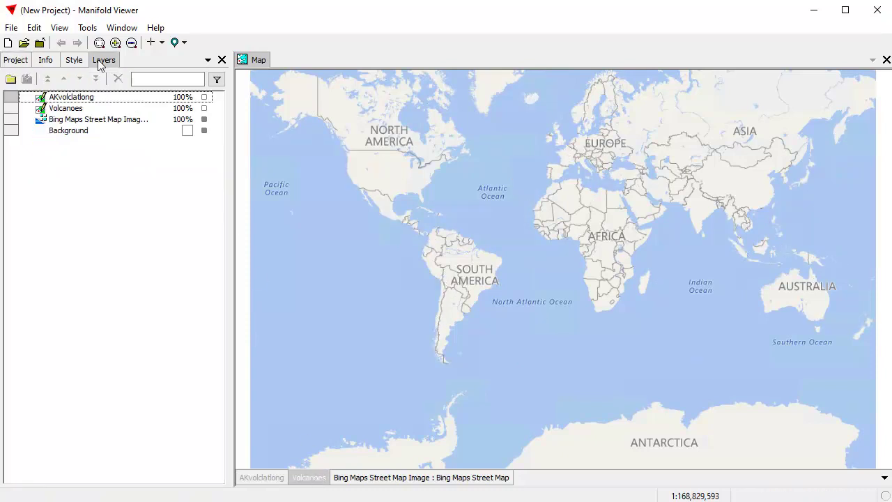
{"action": "left_click", "coordinate": [204, 110]}
{"action": "left_click", "coordinate": [204, 110]}
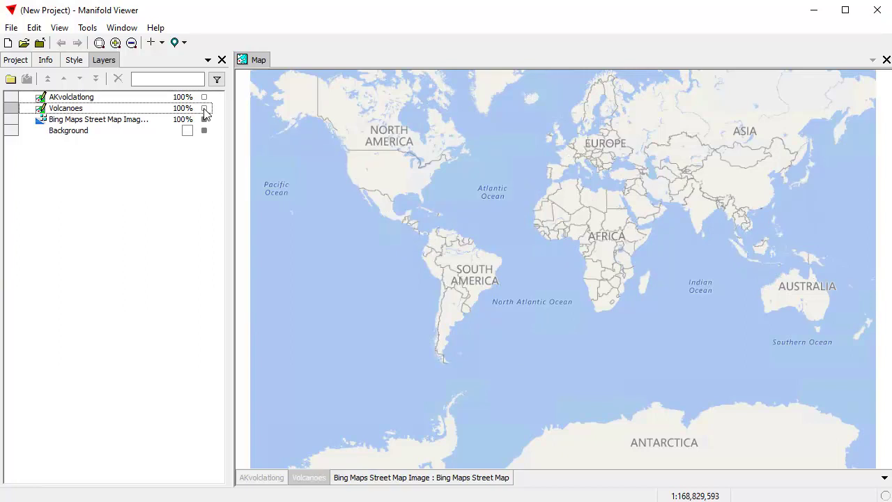
Toggle the AKvolclatlong, Volcanoes and Bing Maps Street Map layers on and off one after another in the list of layers
{"action": "left_click", "coordinate": [204, 97]}
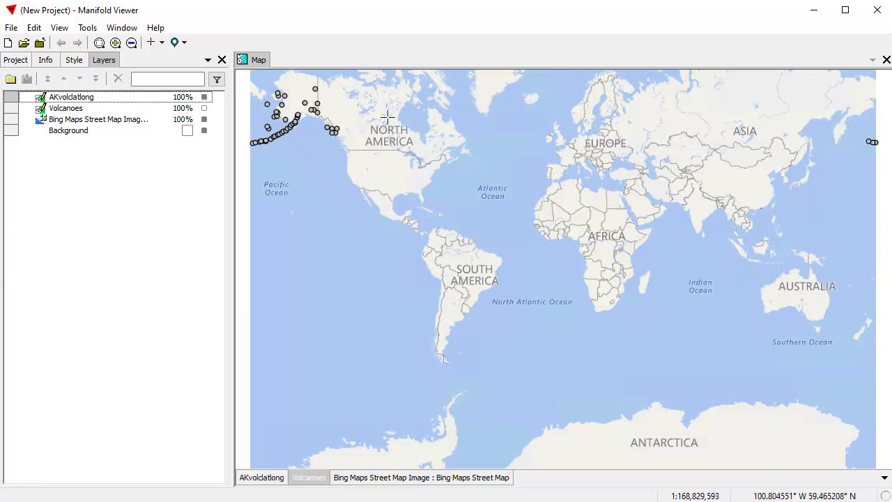
{"action": "left_click", "coordinate": [204, 97]}
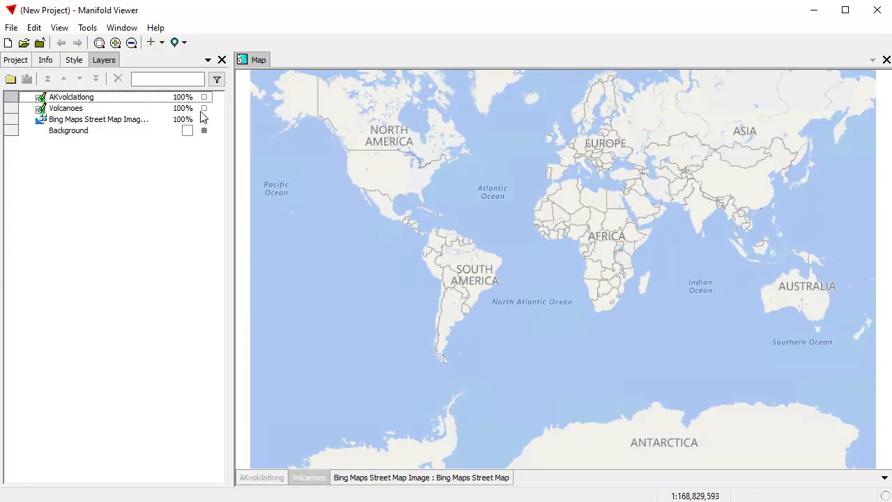
{"action": "left_click", "coordinate": [204, 109]}
{"action": "left_click", "coordinate": [204, 109]}
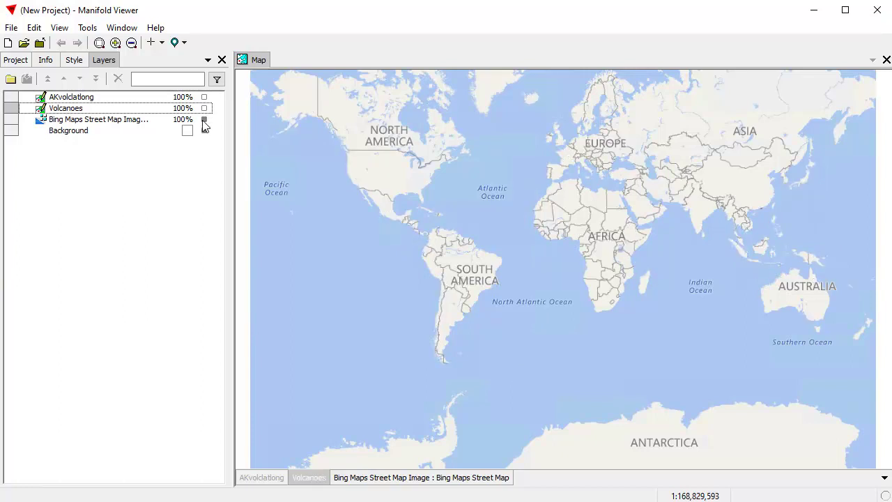
{"action": "left_click", "coordinate": [204, 119]}
{"action": "left_click", "coordinate": [204, 120]}
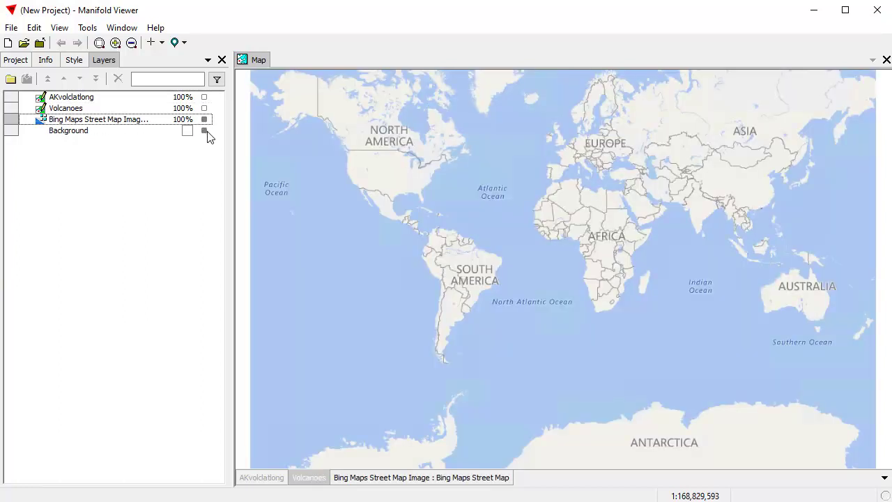
Hide the Bing Maps Street Map layer and the Background, and show the Volcanoes layer alone
{"action": "left_click", "coordinate": [204, 120]}
{"action": "left_click", "coordinate": [204, 131]}
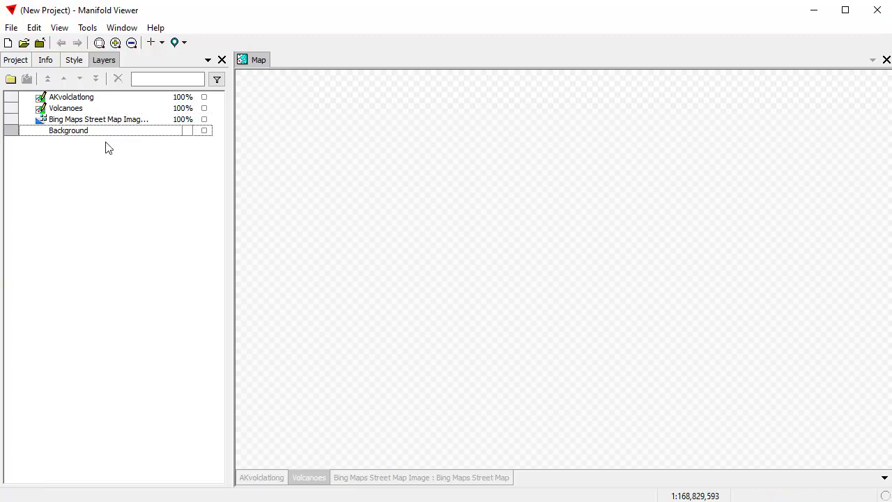
{"action": "left_click", "coordinate": [204, 108]}
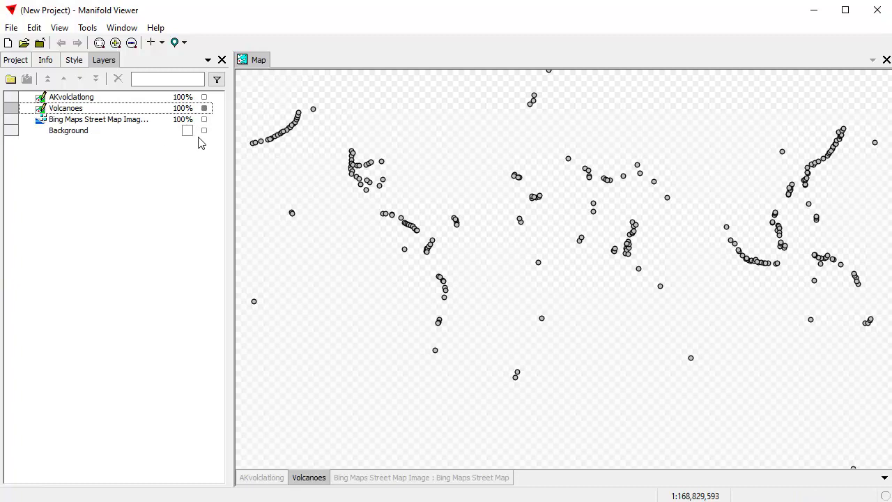
Show the Background again, look at its colour choices without changing the colour, and show the Bing Maps Street Map layer
{"action": "left_click", "coordinate": [204, 131]}
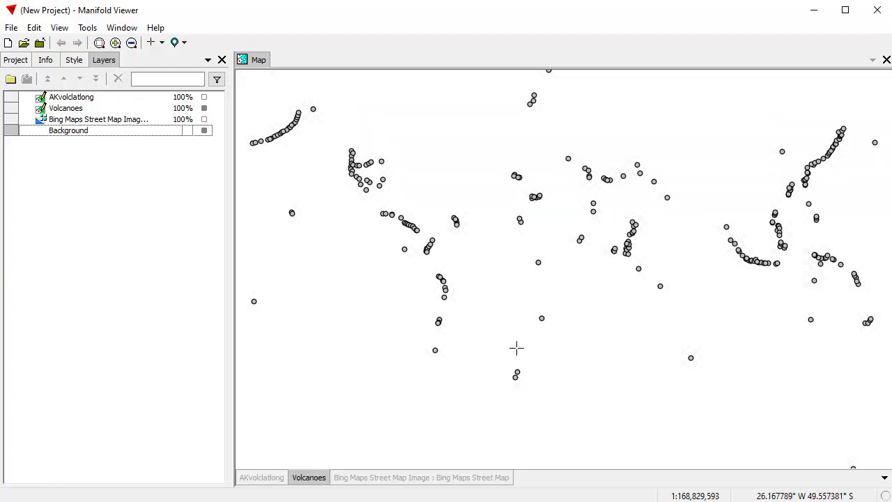
{"action": "left_click", "coordinate": [186, 131]}
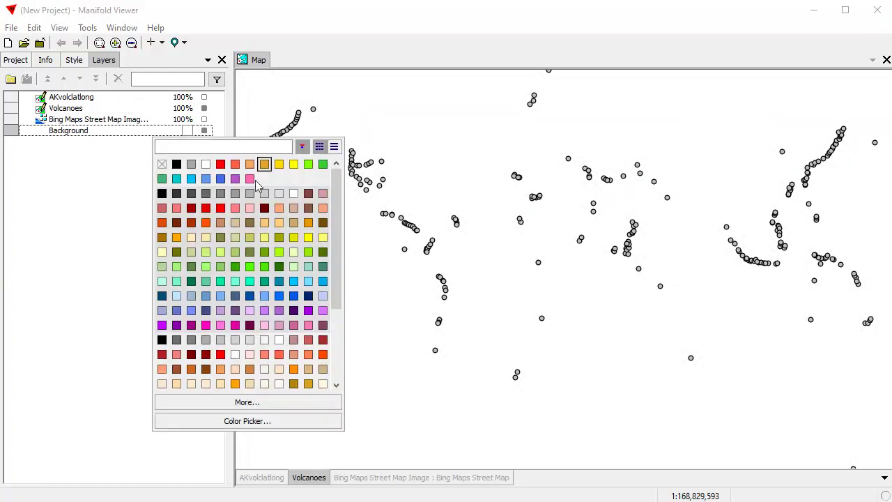
{"action": "left_click", "coordinate": [95, 234]}
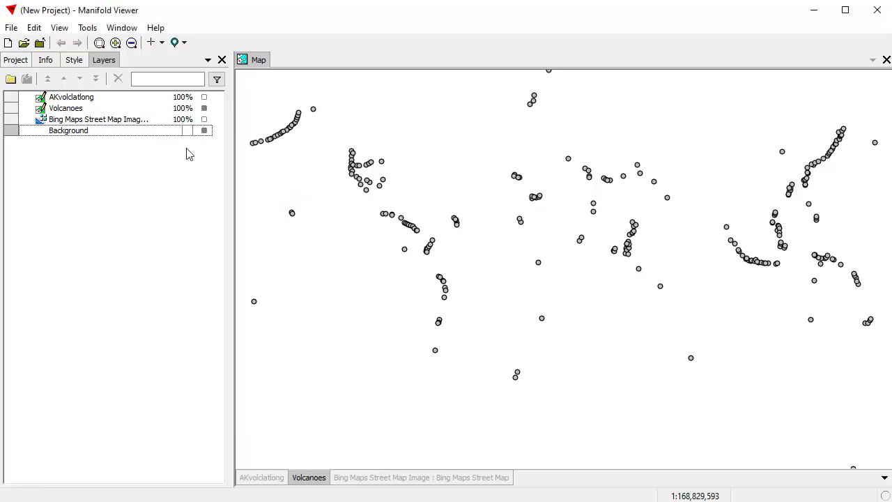
{"action": "left_click", "coordinate": [204, 119]}
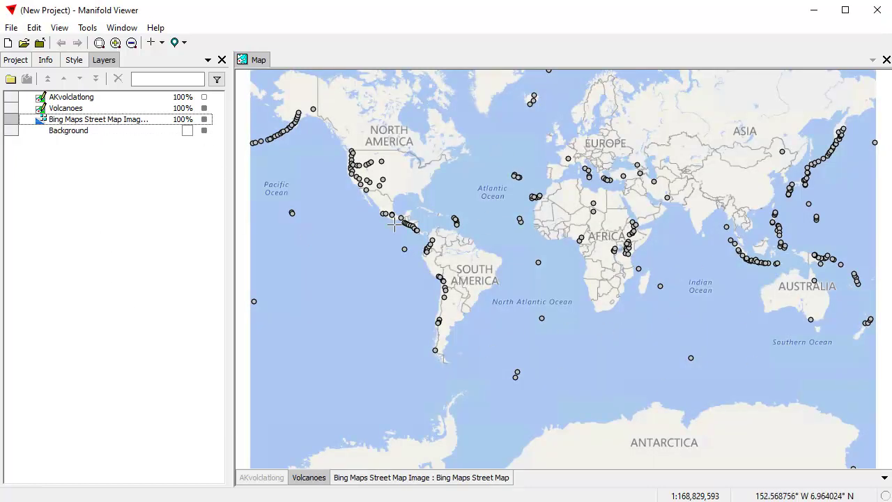
Make Volcanoes the active layer over the western United States and set its point fill colour to bright green
{"action": "left_click_drag", "start_coordinate": [338, 152], "coordinate": [392, 202]}
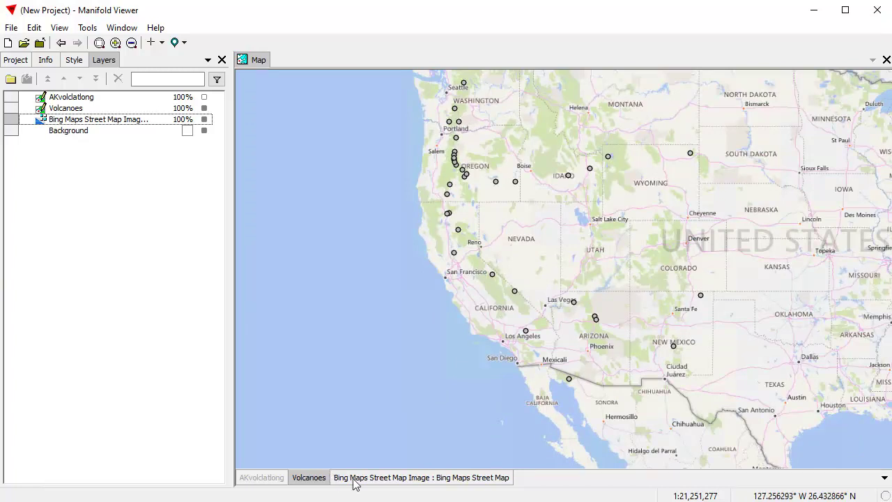
{"action": "left_click", "coordinate": [282, 479]}
{"action": "left_click", "coordinate": [321, 481]}
{"action": "left_click", "coordinate": [74, 61]}
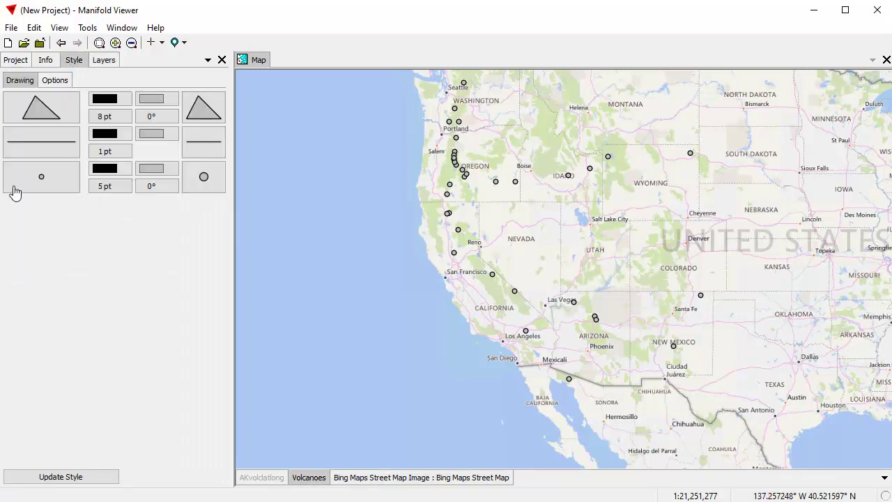
{"action": "left_click", "coordinate": [152, 171]}
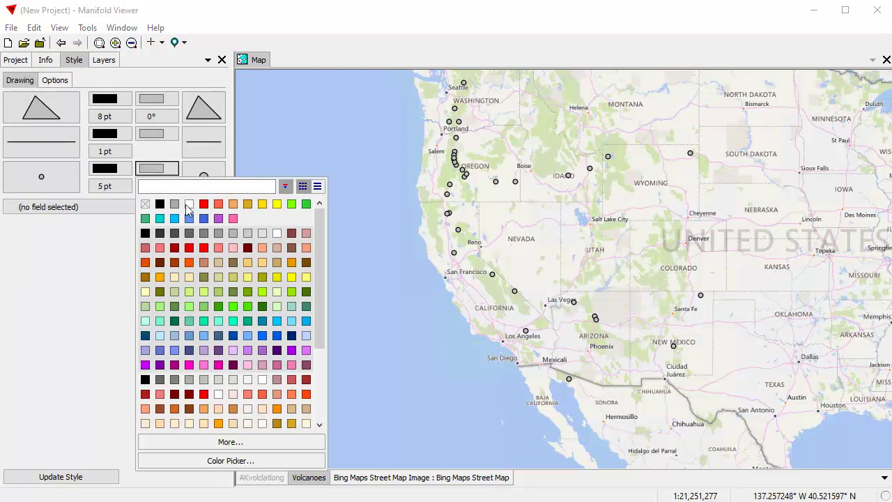
{"action": "left_click", "coordinate": [291, 204]}
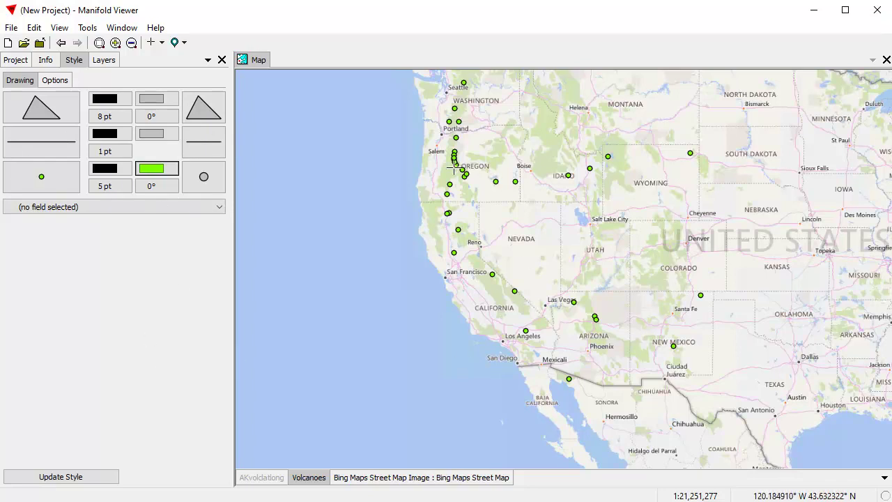
Try a point size of 12 pt for the Volcanoes layer and settle on 6 pt
{"action": "left_click", "coordinate": [112, 187]}
{"action": "left_click", "coordinate": [183, 263]}
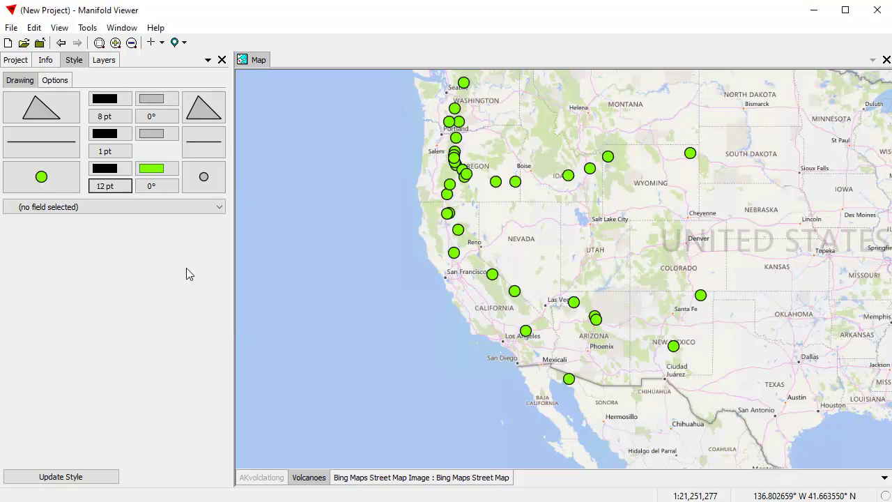
{"action": "left_click", "coordinate": [107, 194]}
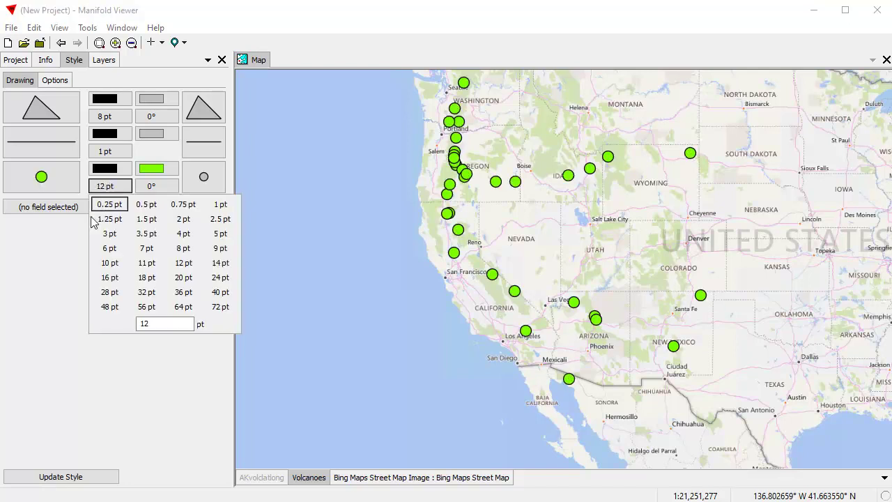
{"action": "left_click", "coordinate": [110, 249]}
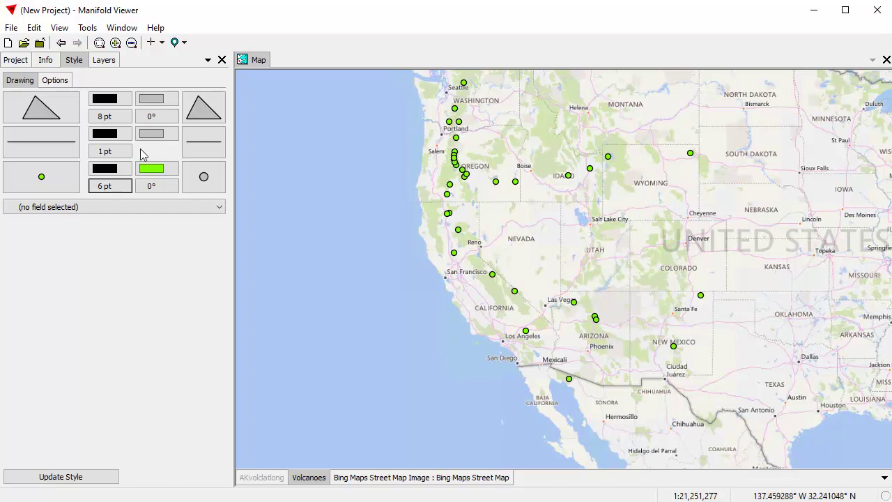
Show the AKvolclatlong layer as the active layer and zoom the map to its extent
{"action": "left_click", "coordinate": [103, 62]}
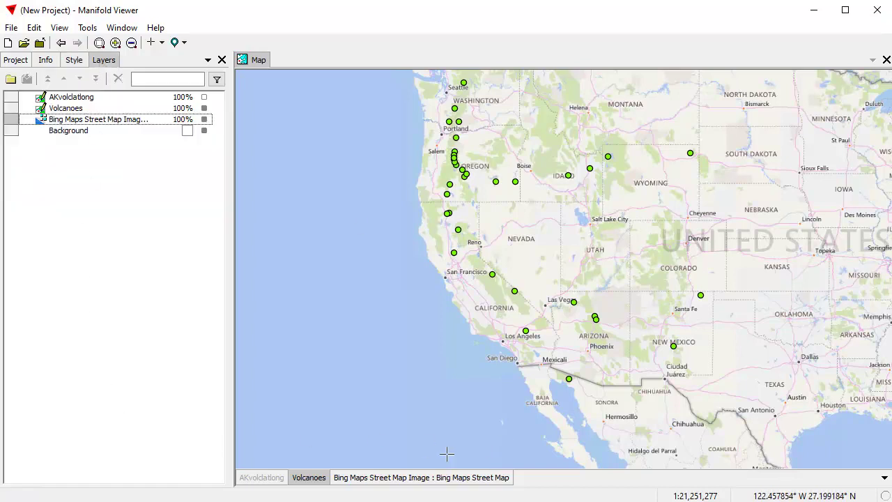
{"action": "left_click", "coordinate": [273, 479]}
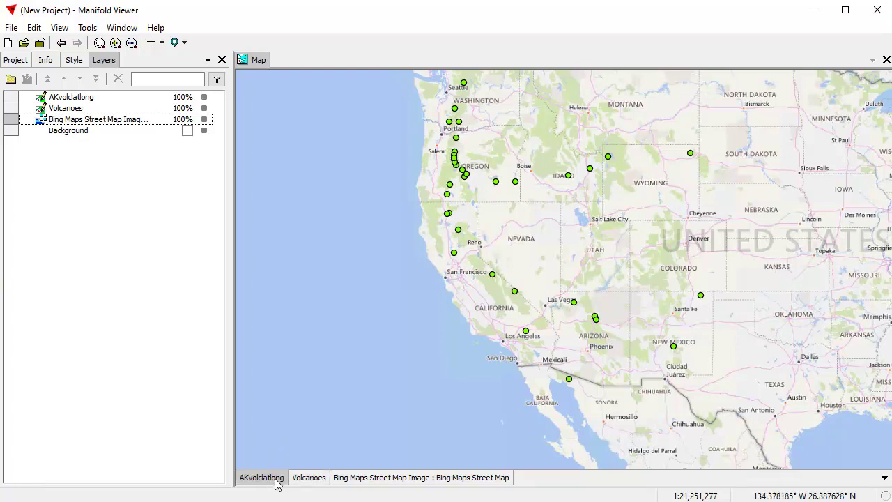
{"action": "right_click", "coordinate": [277, 483]}
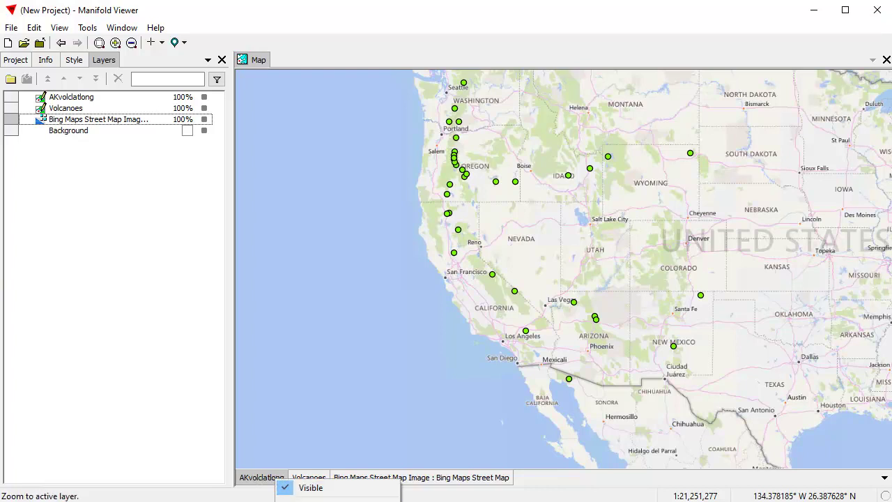
{"action": "left_click", "coordinate": [310, 497]}
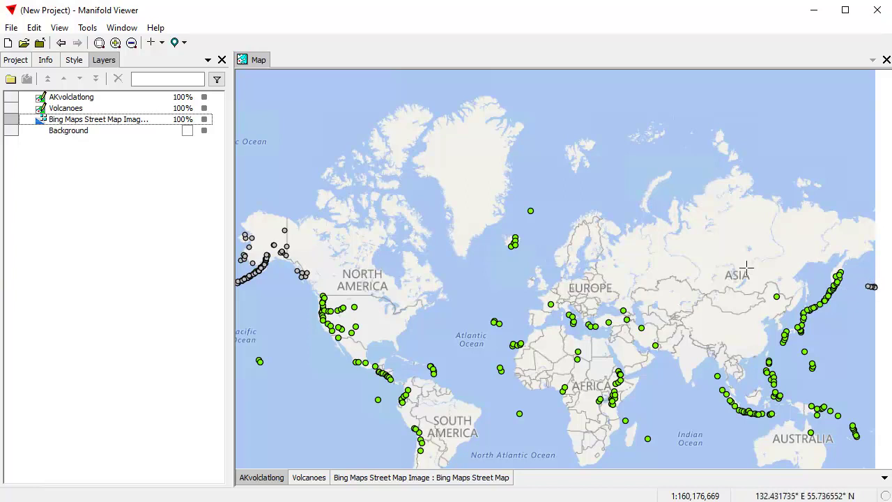
Examine how the AKvolclatlong points are distributed across Alaska and along the island chain beside the Bering Sea
{"action": "mouse_move", "coordinate": [690, 252]}
{"action": "left_mouse_down"}
{"action": "mouse_move", "coordinate": [731, 244]}
{"action": "mouse_move", "coordinate": [699, 249]}
{"action": "left_mouse_up"}
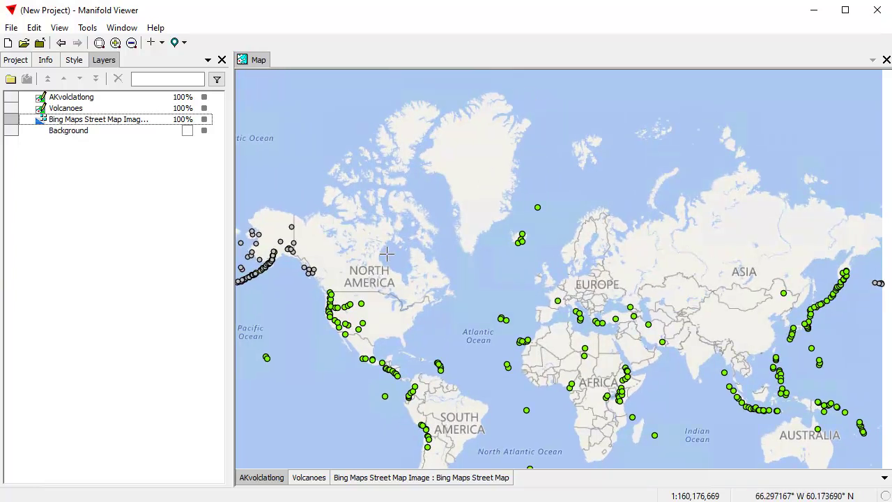
{"action": "left_click_drag", "start_coordinate": [237, 220], "coordinate": [335, 287]}
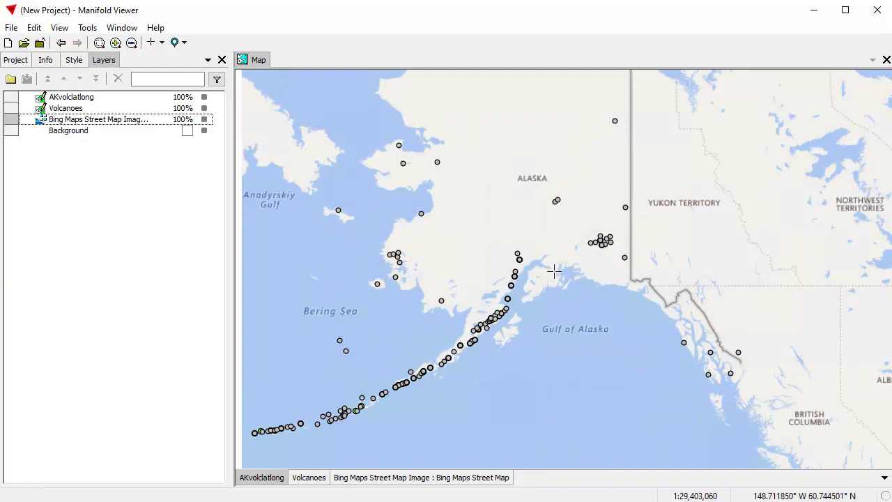
{"action": "left_click_drag", "start_coordinate": [554, 269], "coordinate": [470, 248]}
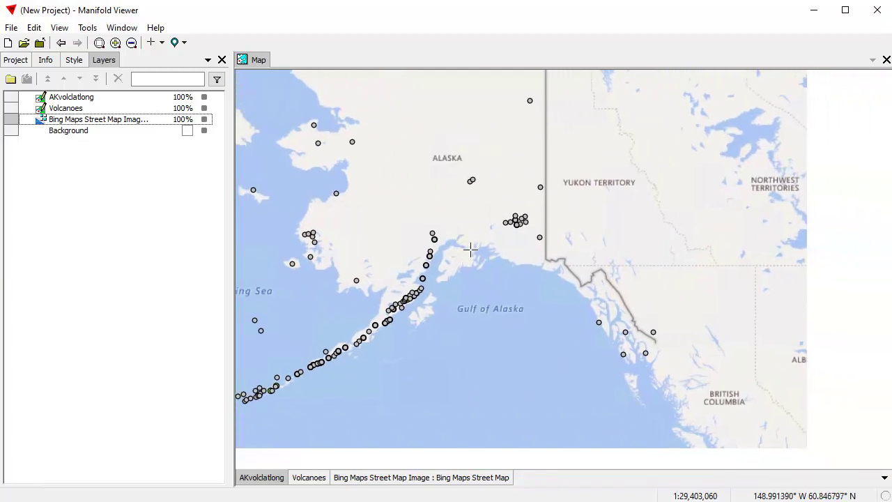
{"action": "left_click_drag", "start_coordinate": [419, 202], "coordinate": [497, 249]}
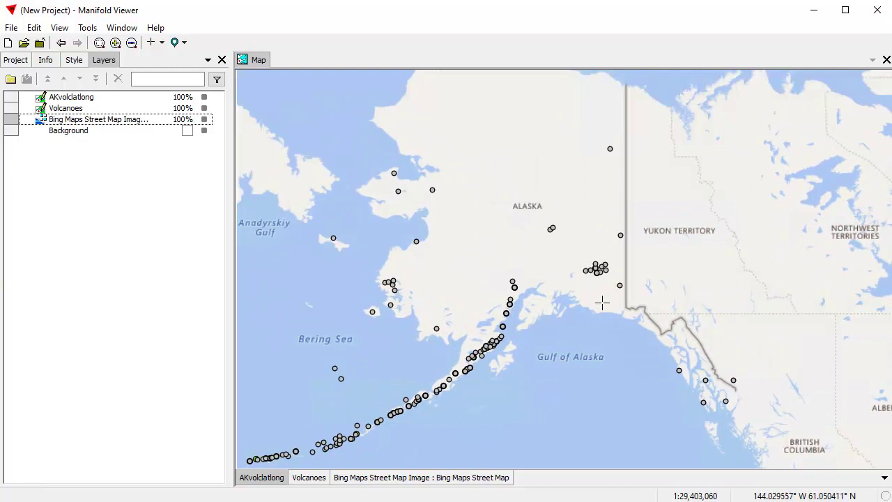
{"action": "left_click_drag", "start_coordinate": [634, 320], "coordinate": [499, 252]}
{"action": "left_click_drag", "start_coordinate": [366, 224], "coordinate": [427, 265]}
{"action": "left_click_drag", "start_coordinate": [360, 232], "coordinate": [453, 345]}
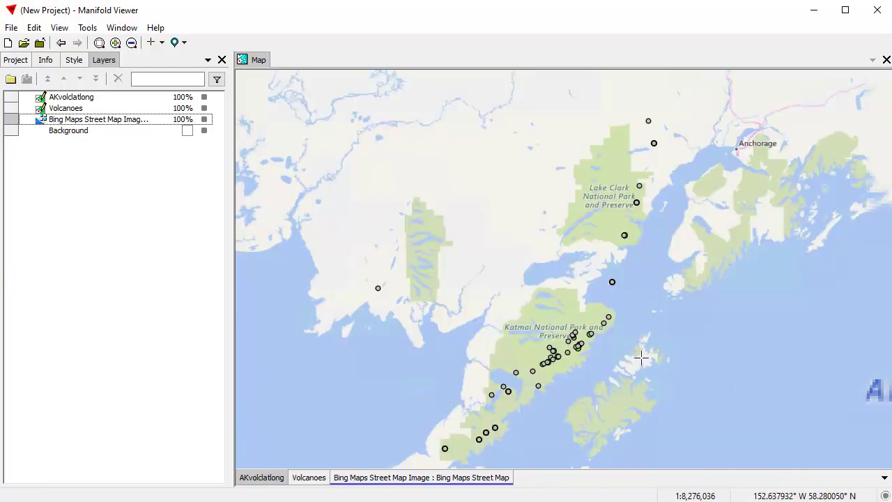
Compare the grey AKvolclatlong points and green Volcanoes points with the volcanoes labelled on the base map around Katmai National Park
{"action": "left_click_drag", "start_coordinate": [500, 280], "coordinate": [639, 398]}
{"action": "left_click_drag", "start_coordinate": [597, 305], "coordinate": [472, 296]}
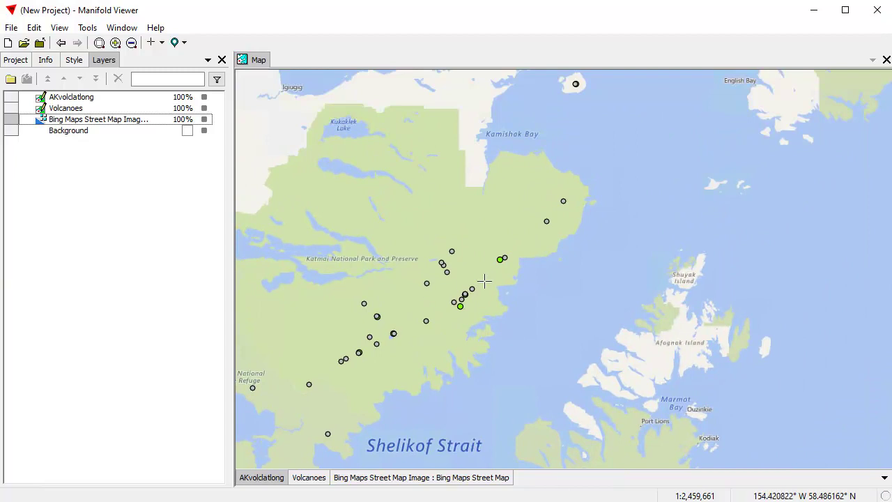
{"action": "scroll", "coordinate": [454, 306], "scroll_direction": "up", "scroll_amount": 2}
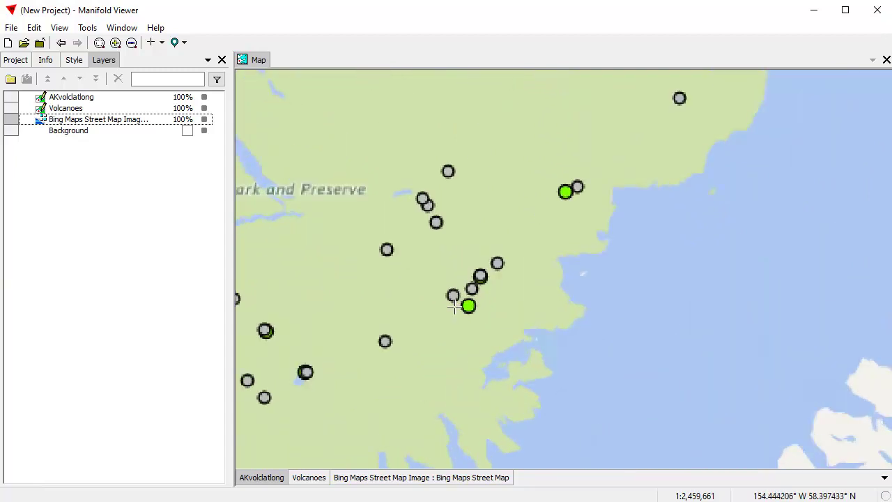
{"action": "scroll", "coordinate": [466, 246], "scroll_direction": "down", "scroll_amount": 1}
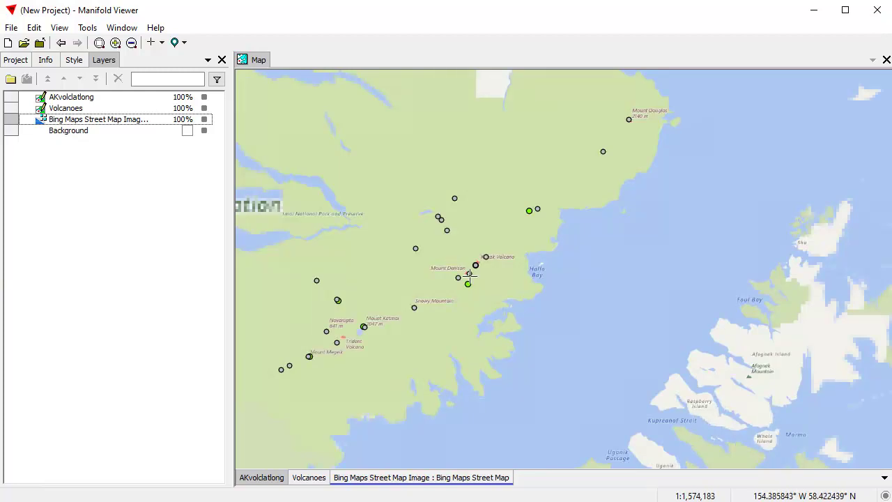
{"action": "scroll", "coordinate": [468, 271], "scroll_direction": "down", "scroll_amount": 1}
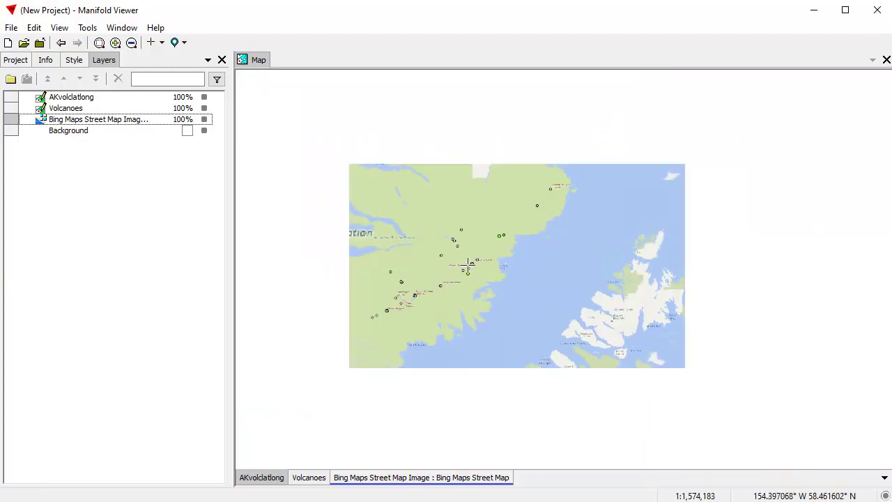
{"action": "scroll", "coordinate": [454, 267], "scroll_direction": "up", "scroll_amount": 2}
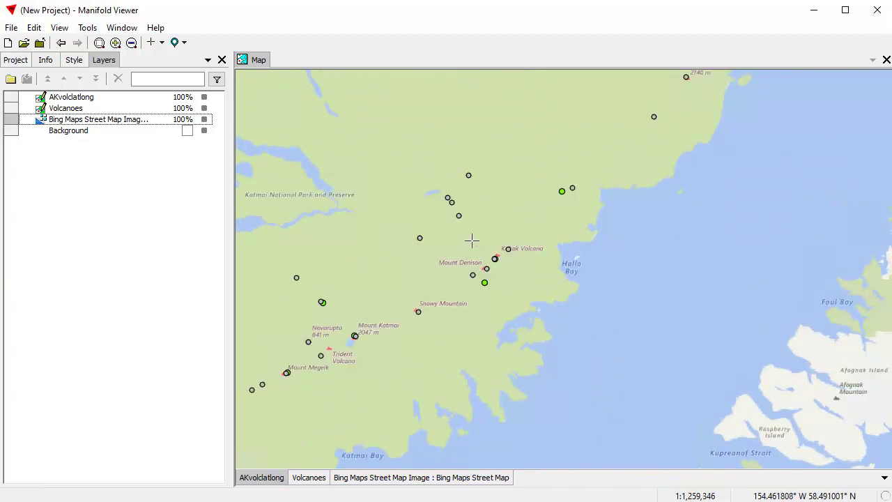
{"action": "left_click", "coordinate": [132, 43]}
{"action": "left_click_drag", "start_coordinate": [448, 305], "coordinate": [490, 301]}
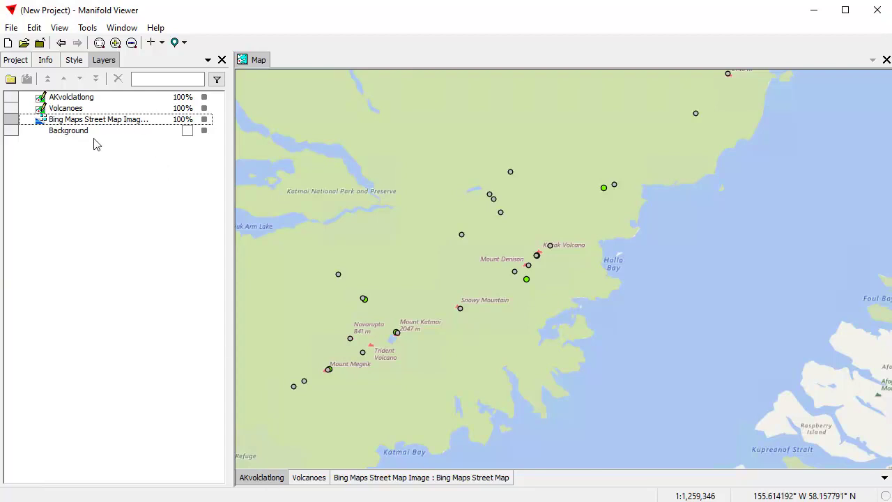
Set the AKvolclatlong layer's point fill colour to pink and its point size to 8 pt
{"action": "left_click", "coordinate": [74, 60]}
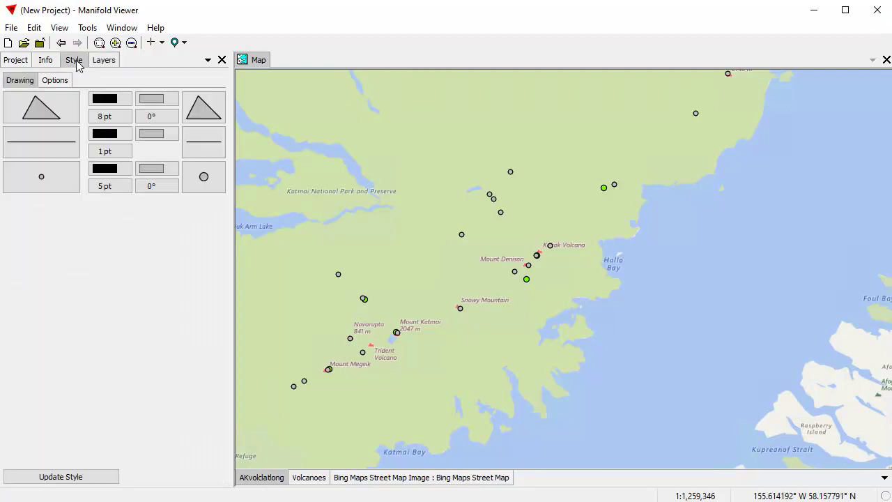
{"action": "left_click", "coordinate": [152, 169]}
{"action": "left_click", "coordinate": [232, 219]}
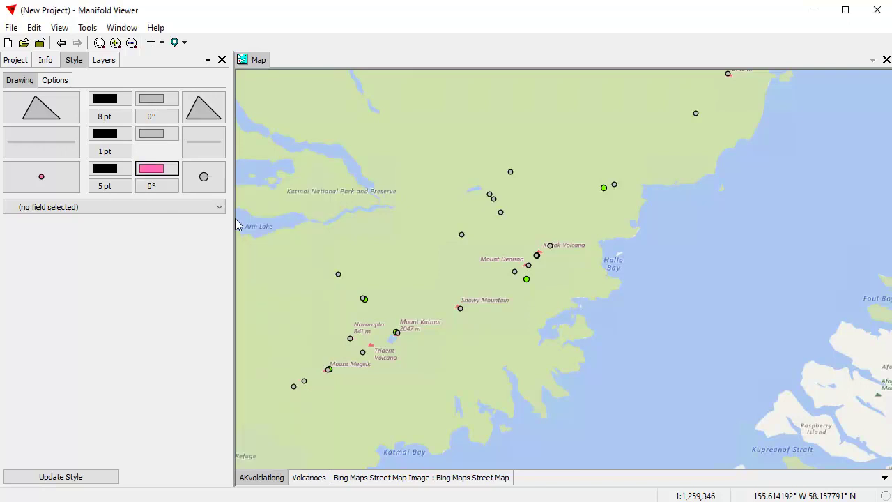
{"action": "left_click", "coordinate": [105, 186]}
{"action": "left_click", "coordinate": [183, 248]}
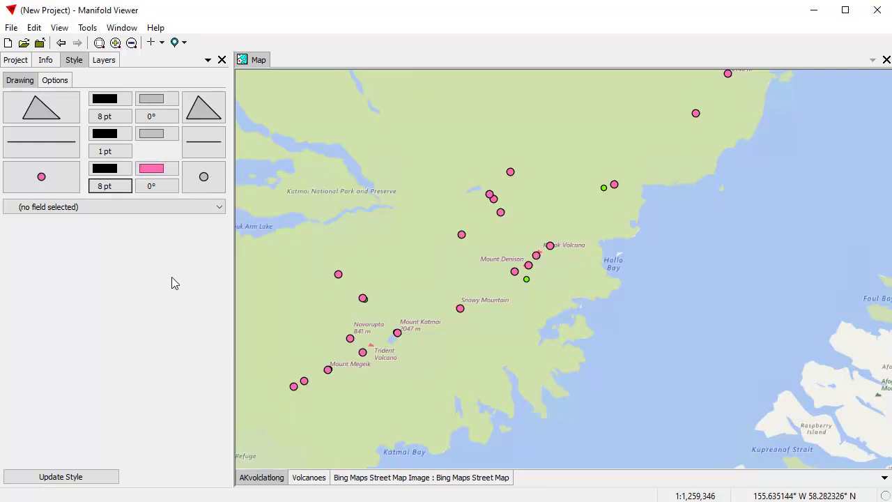
Change the point symbol of the AKvolclatlong layer to a square
{"action": "left_click", "coordinate": [200, 179]}
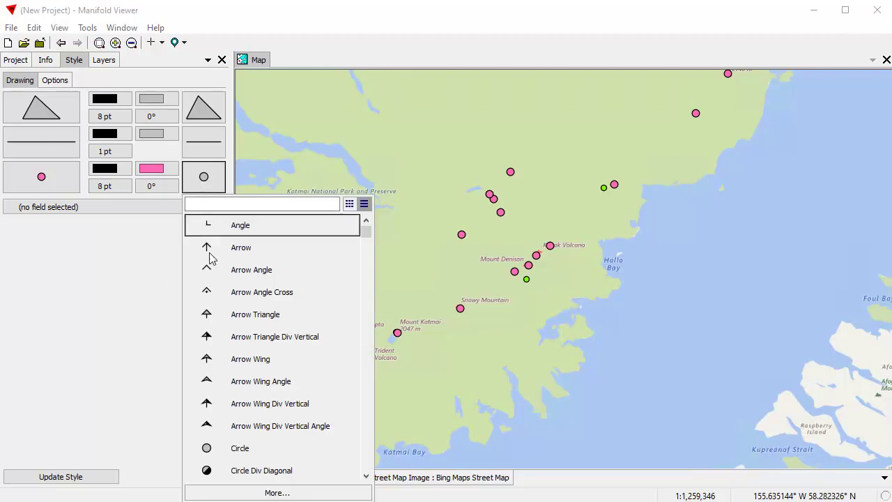
{"action": "left_click", "coordinate": [277, 491]}
{"action": "left_click", "coordinate": [523, 172]}
{"action": "left_click", "coordinate": [612, 421]}
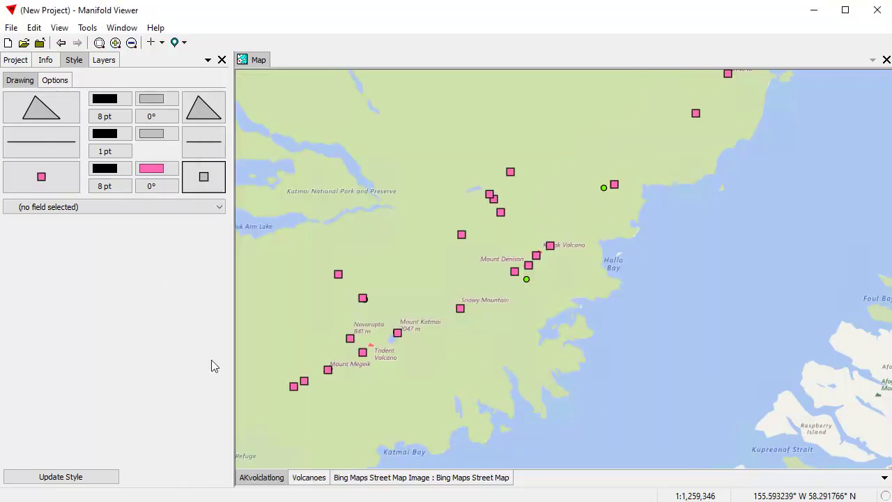
Turn the AKvolclatlong layer off and back on, and make the Bing Maps street layer the active layer
{"action": "left_click", "coordinate": [275, 481], "text": "shift"}
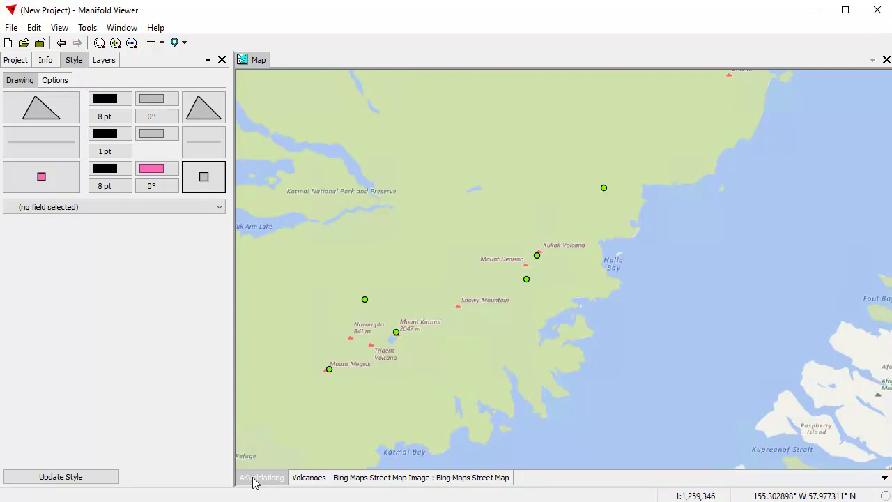
{"action": "left_click", "coordinate": [255, 481], "text": "shift"}
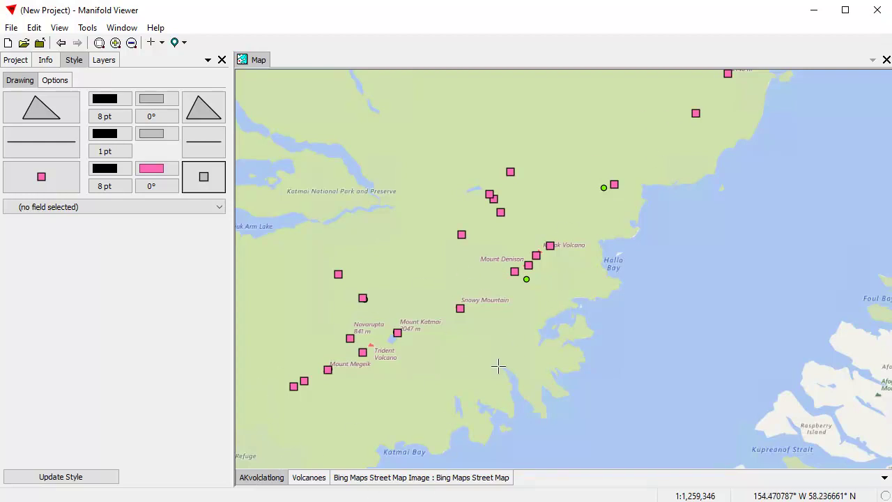
{"action": "left_click", "coordinate": [380, 480]}
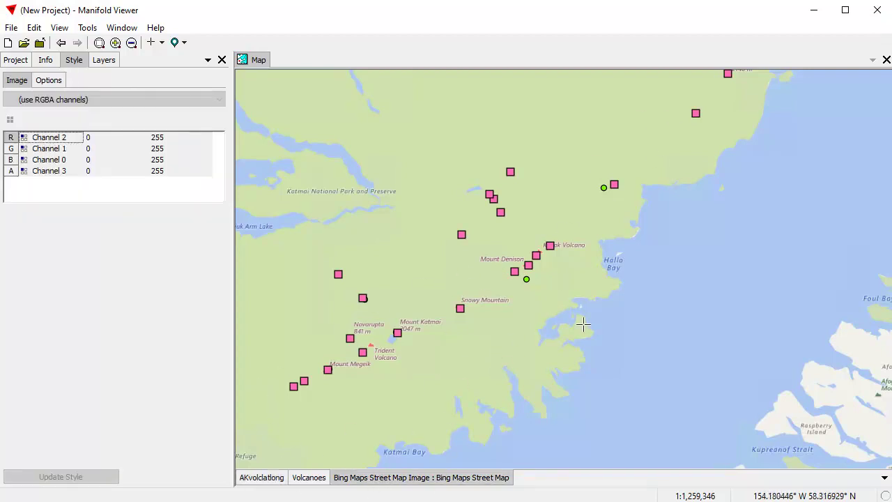
{"action": "scroll", "coordinate": [613, 309], "scroll_direction": "down", "scroll_amount": 1}
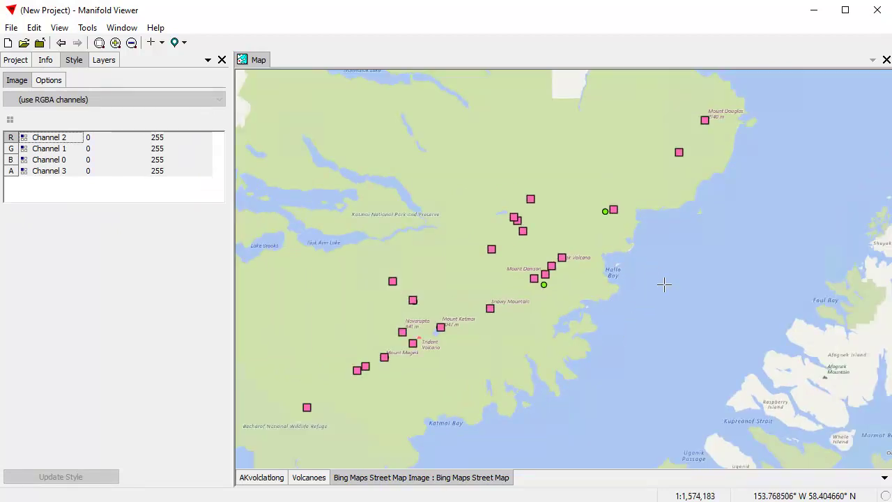
Create a new Google Maps Satellite data source at the top level of the project
{"action": "left_click", "coordinate": [17, 59]}
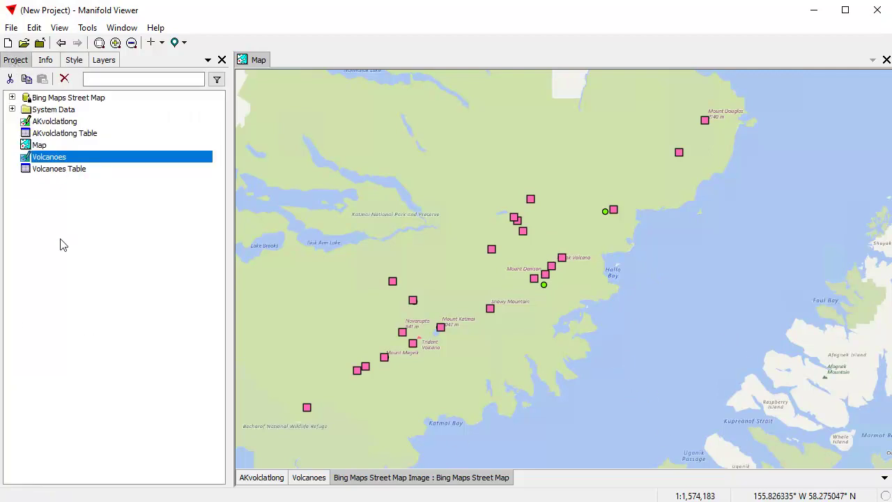
{"action": "left_click", "coordinate": [12, 97]}
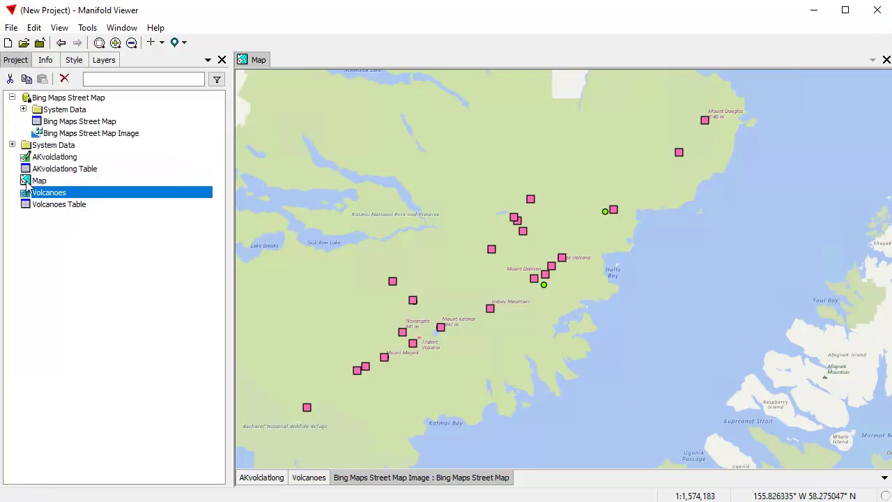
{"action": "right_click", "coordinate": [25, 235]}
{"action": "mouse_move", "coordinate": [60, 272]}
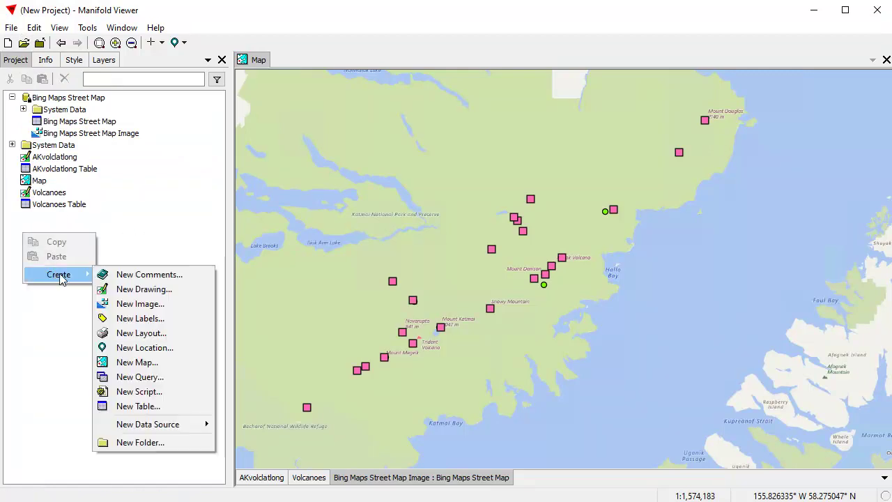
{"action": "mouse_move", "coordinate": [177, 431]}
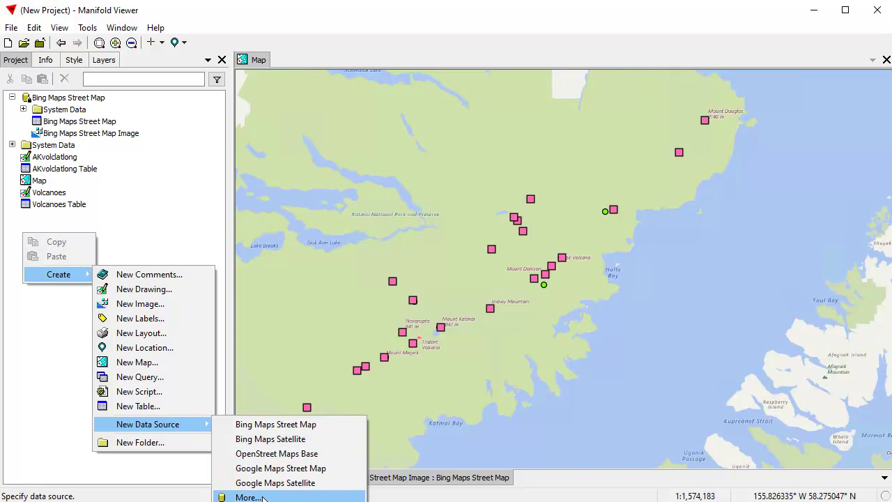
{"action": "left_click", "coordinate": [282, 483]}
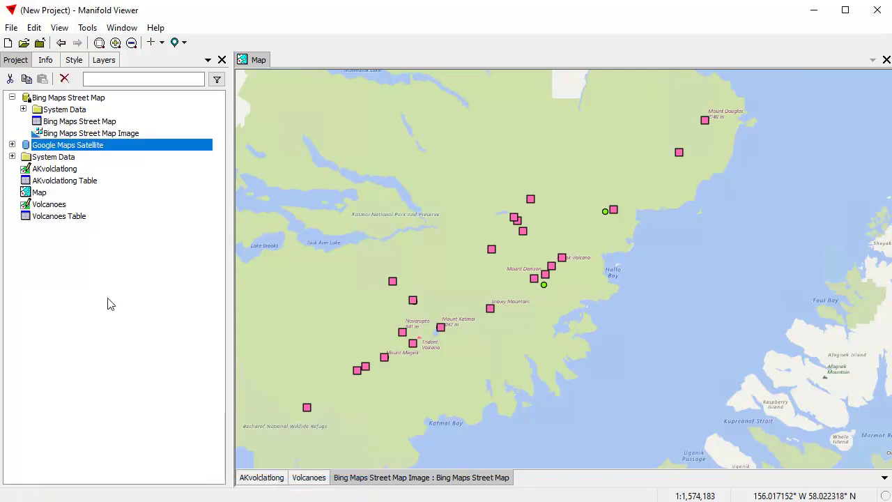
Add the Google Maps Satellite Image from the new data source to the map as a layer
{"action": "left_click", "coordinate": [12, 144]}
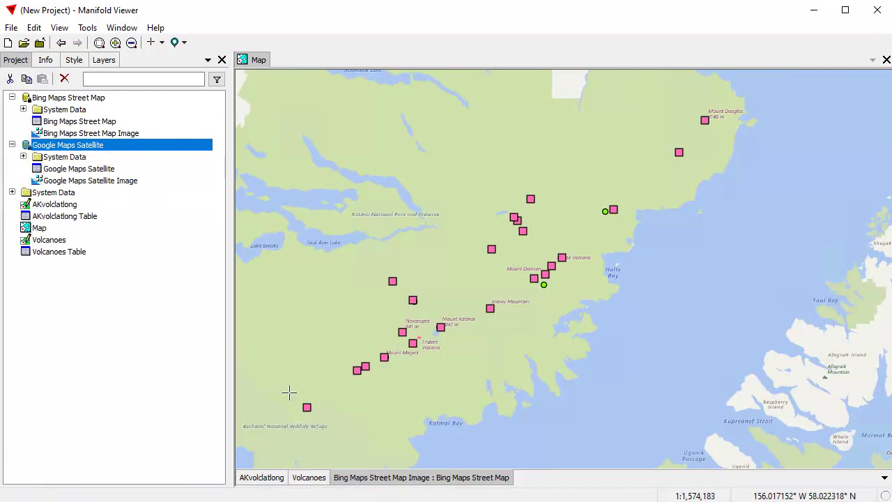
{"action": "left_click", "coordinate": [115, 182]}
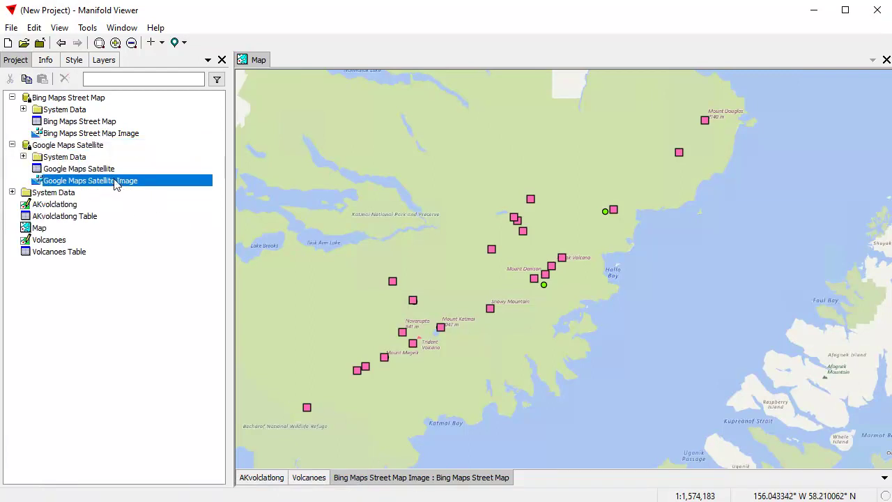
{"action": "left_click_drag", "start_coordinate": [421, 244], "coordinate": [421, 242]}
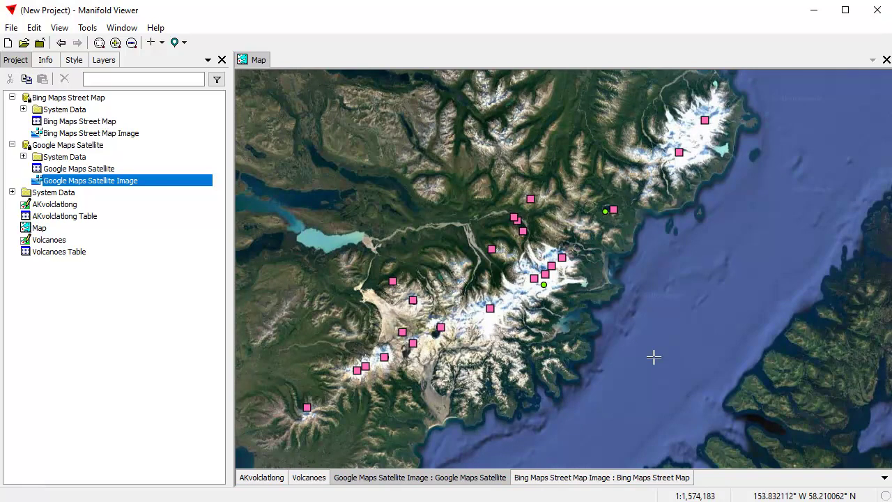
Compare the satellite imagery with the street map around Katmai by switching the Google Maps Satellite layer off and on
{"action": "left_click", "coordinate": [103, 60]}
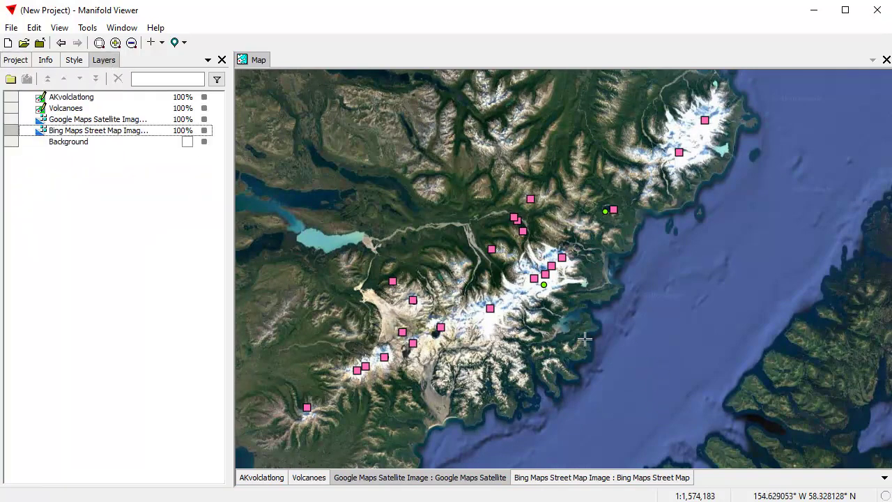
{"action": "left_click", "coordinate": [205, 120]}
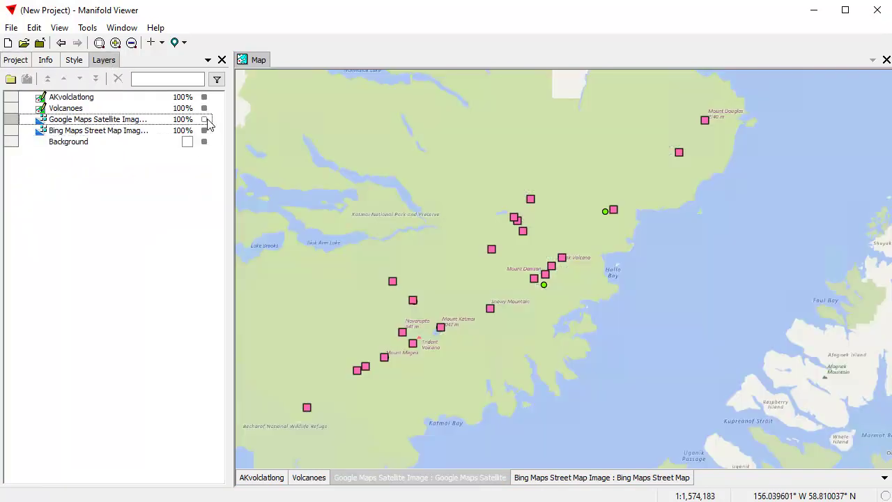
{"action": "left_click", "coordinate": [205, 119]}
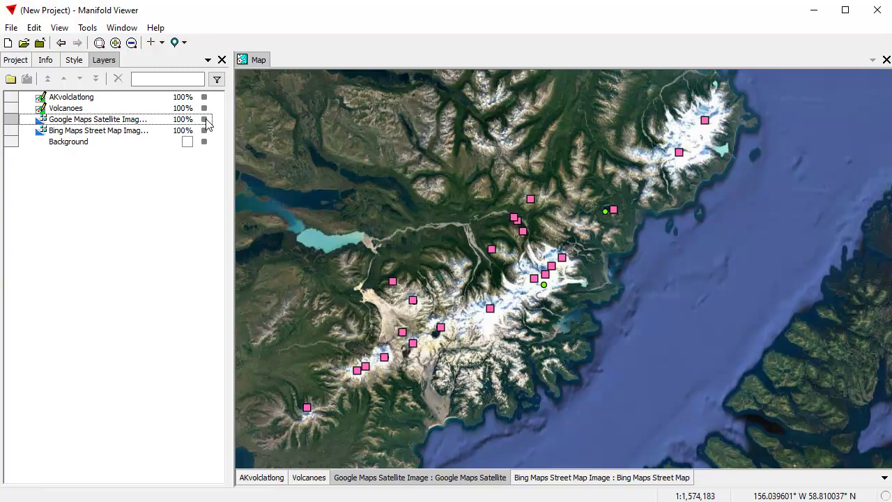
{"action": "left_click", "coordinate": [205, 120]}
{"action": "left_click", "coordinate": [204, 120]}
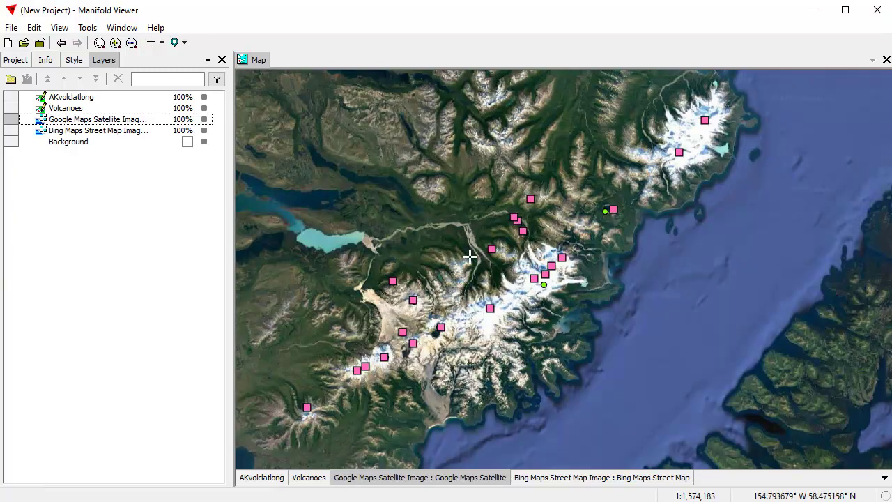
Hide the AKvolclatlong layer over the snow-covered volcano area and make the Volcanoes layer the active layer
{"action": "scroll", "coordinate": [594, 296], "scroll_direction": "up", "scroll_amount": 3}
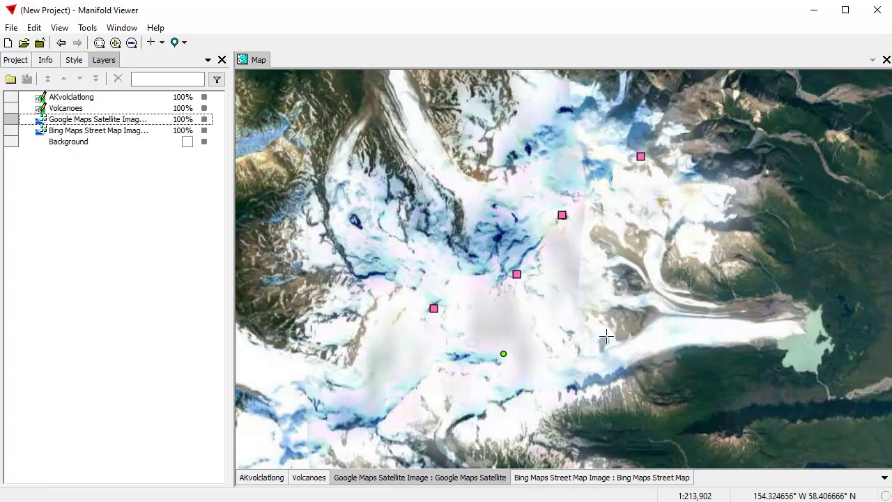
{"action": "left_click_drag", "start_coordinate": [658, 333], "coordinate": [551, 292]}
{"action": "scroll", "coordinate": [597, 298], "scroll_direction": "down", "scroll_amount": 2}
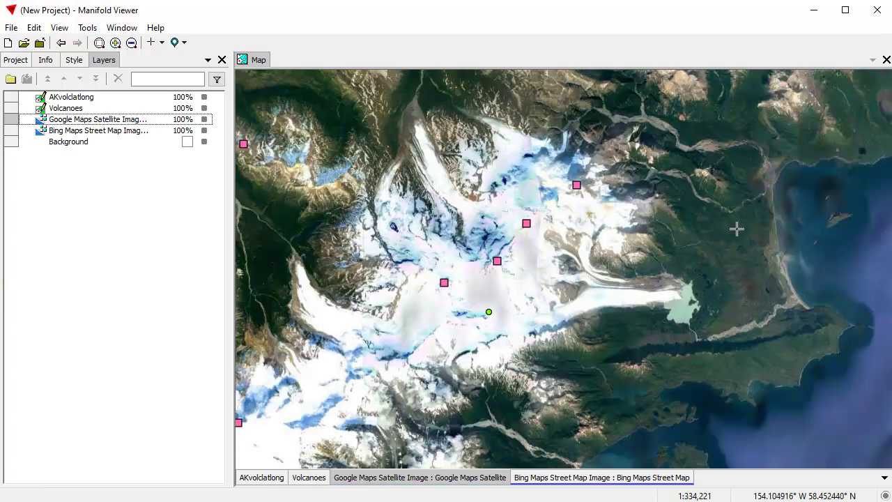
{"action": "left_click_drag", "start_coordinate": [736, 229], "coordinate": [683, 242]}
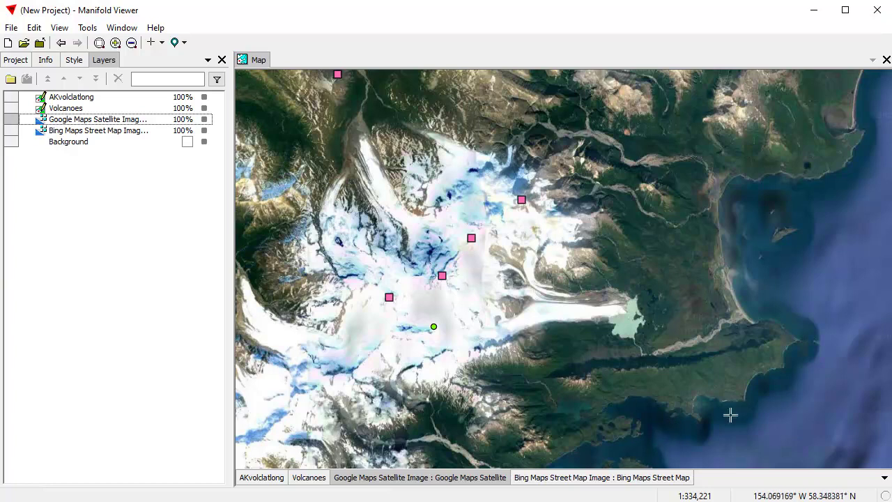
{"action": "left_click", "coordinate": [204, 97]}
{"action": "left_click", "coordinate": [204, 98]}
{"action": "left_click", "coordinate": [204, 97]}
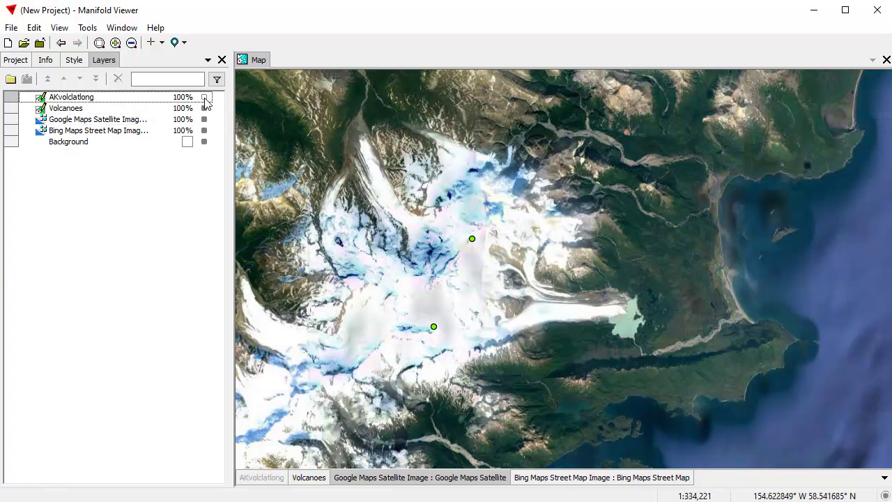
{"action": "left_click", "coordinate": [320, 480]}
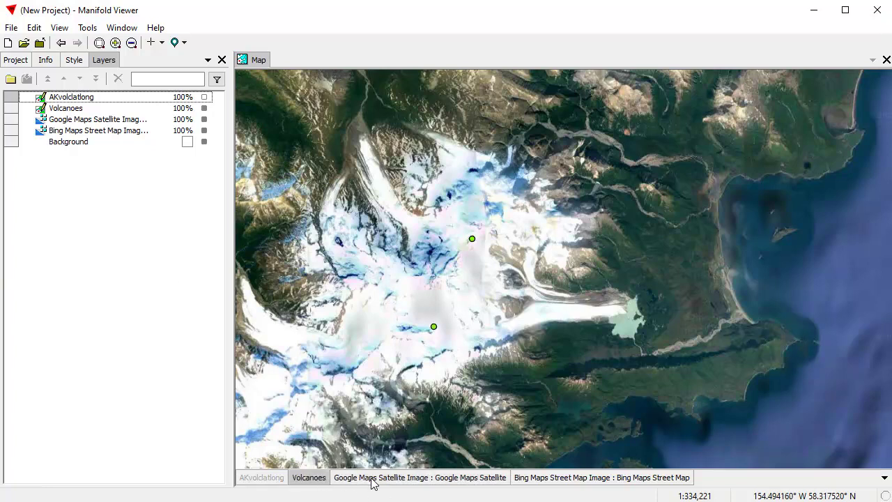
Check the green Volcanoes points against the street map's volcano labels by temporarily hiding the satellite layer, then against the satellite imagery
{"action": "left_click", "coordinate": [204, 120]}
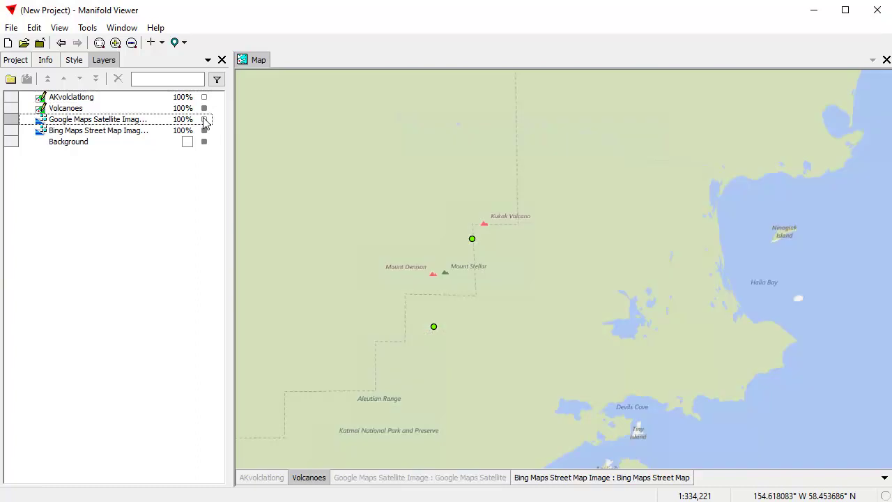
{"action": "left_click", "coordinate": [204, 120]}
{"action": "left_click_drag", "start_coordinate": [493, 322], "coordinate": [528, 290]}
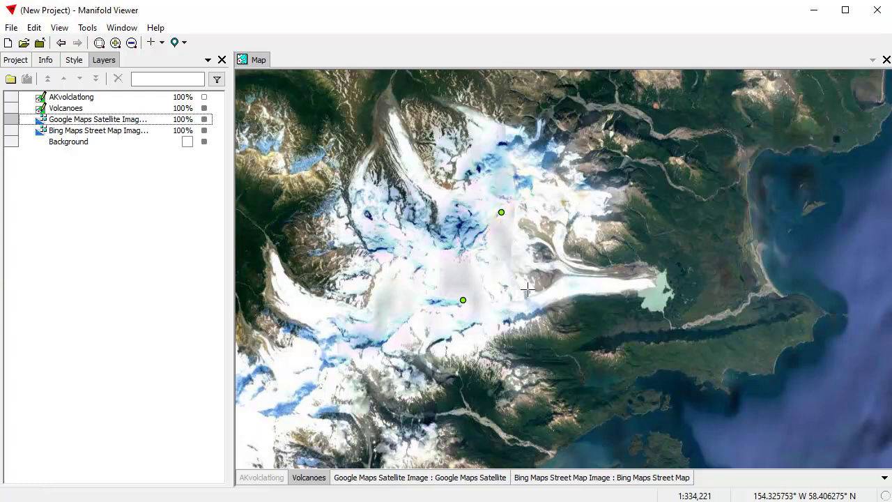
{"action": "scroll", "coordinate": [569, 238], "scroll_direction": "down", "scroll_amount": 1}
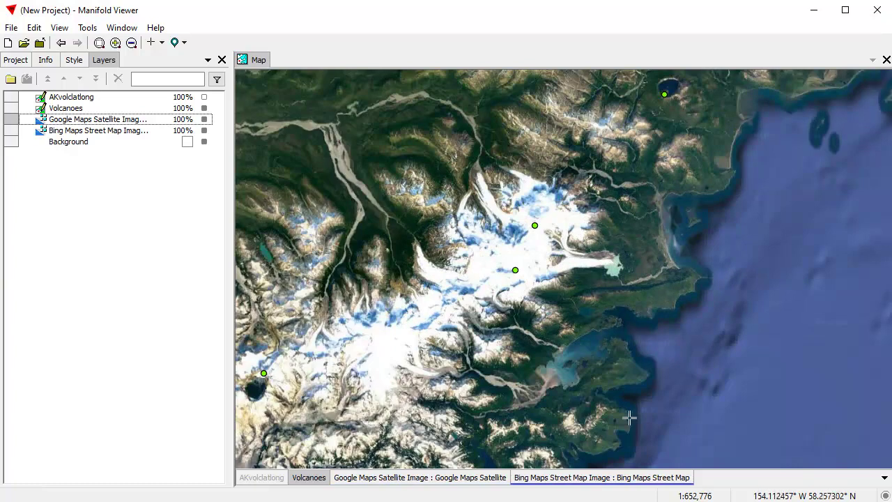
Collapse the Google Maps Satellite and Bing Maps Street Map data sources in the project contents
{"action": "left_click", "coordinate": [16, 61]}
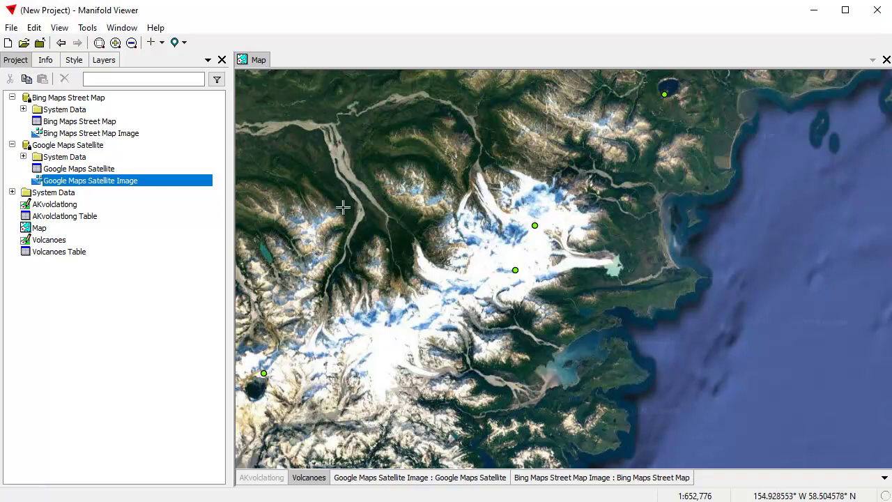
{"action": "left_click", "coordinate": [12, 145]}
{"action": "left_click", "coordinate": [11, 98]}
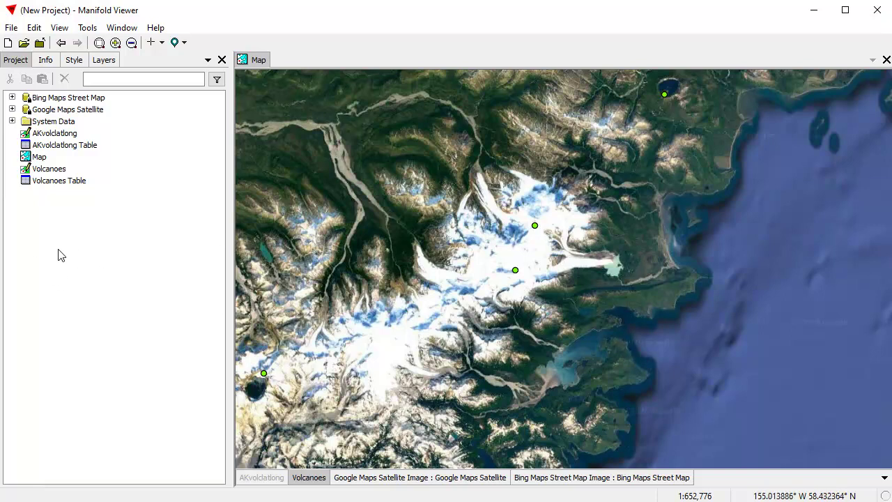
Create a new project folder named Portland Volcanoes
{"action": "right_click", "coordinate": [27, 216]}
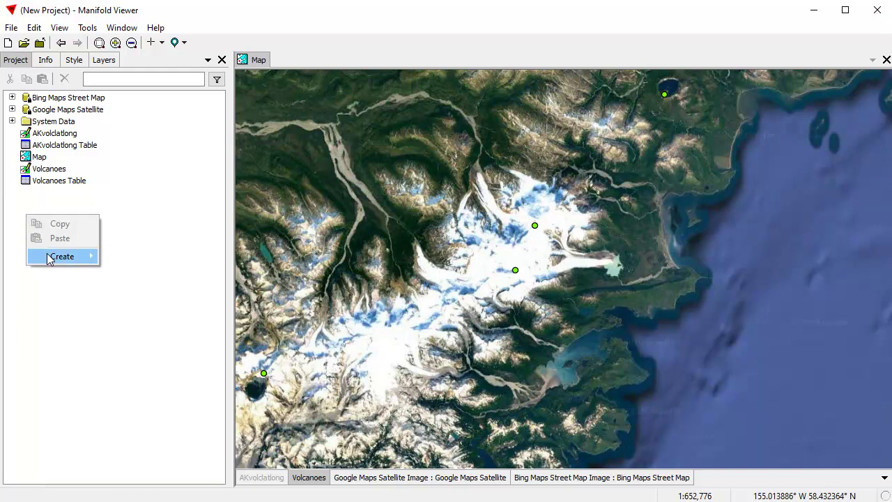
{"action": "mouse_move", "coordinate": [51, 258]}
{"action": "left_click", "coordinate": [153, 424]}
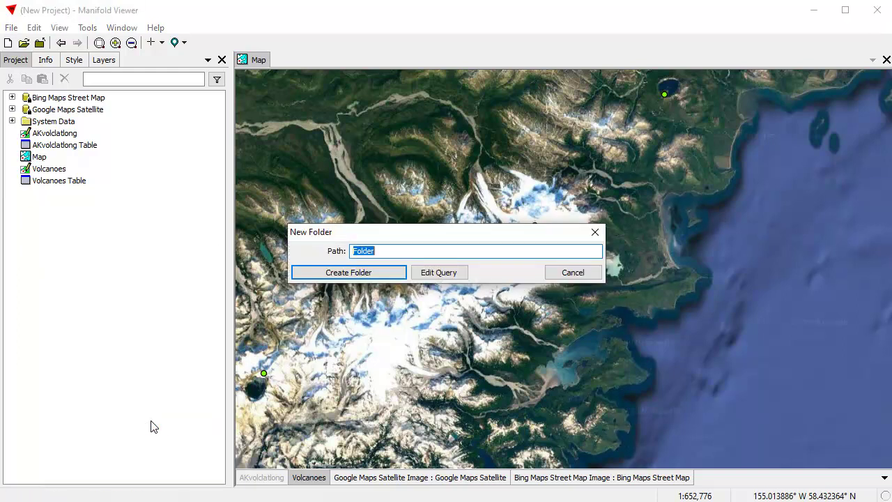
{"action": "type", "text": "Portland Volcanoes"}
{"action": "left_click", "coordinate": [378, 275]}
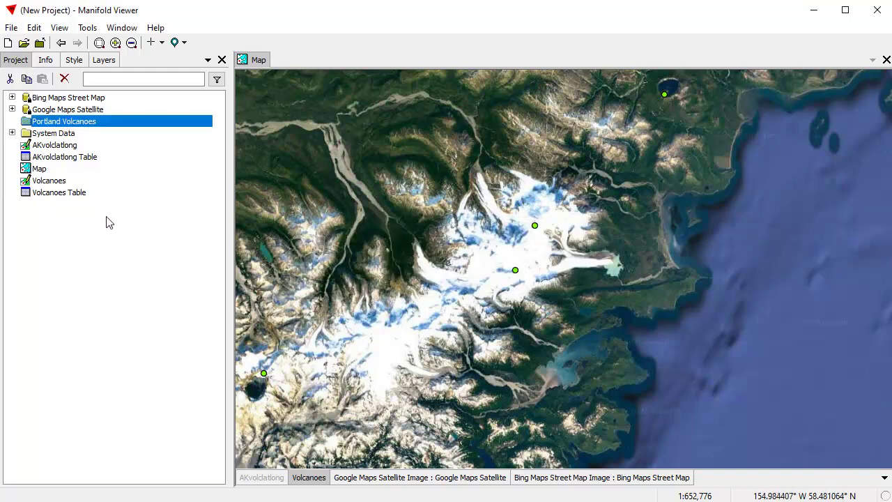
Import all four elevation rasters, n45_w122_1arc_v2.tif to n46_w123_1arc_v2.tif, from the Portland directory into the Portland Volcanoes folder
{"action": "left_click", "coordinate": [137, 181]}
{"action": "left_click", "coordinate": [106, 123]}
{"action": "left_click", "coordinate": [11, 28]}
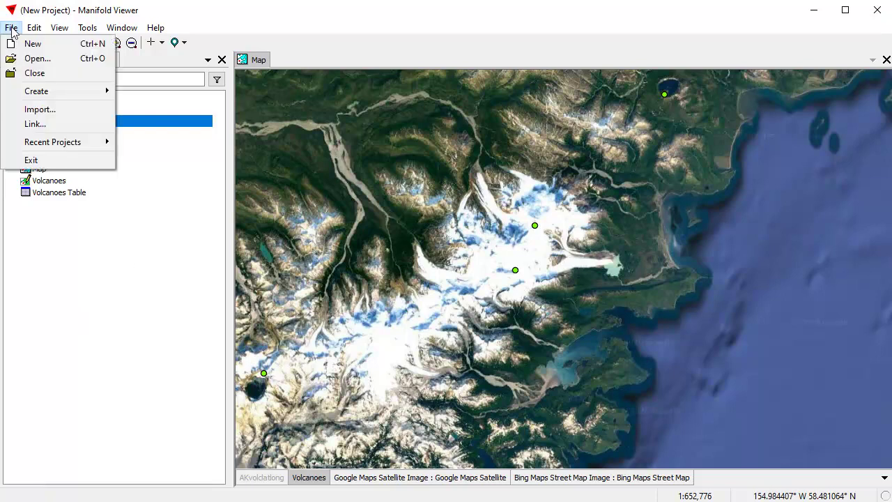
{"action": "left_click", "coordinate": [46, 112]}
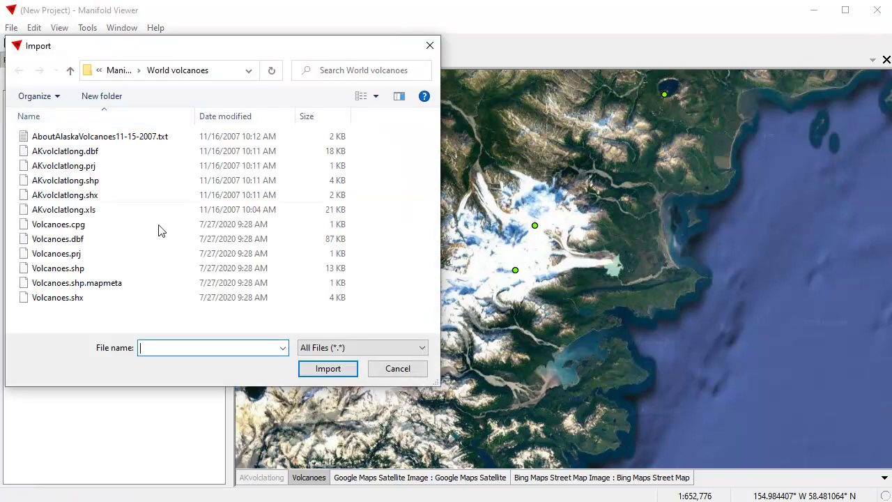
{"action": "left_click", "coordinate": [71, 70]}
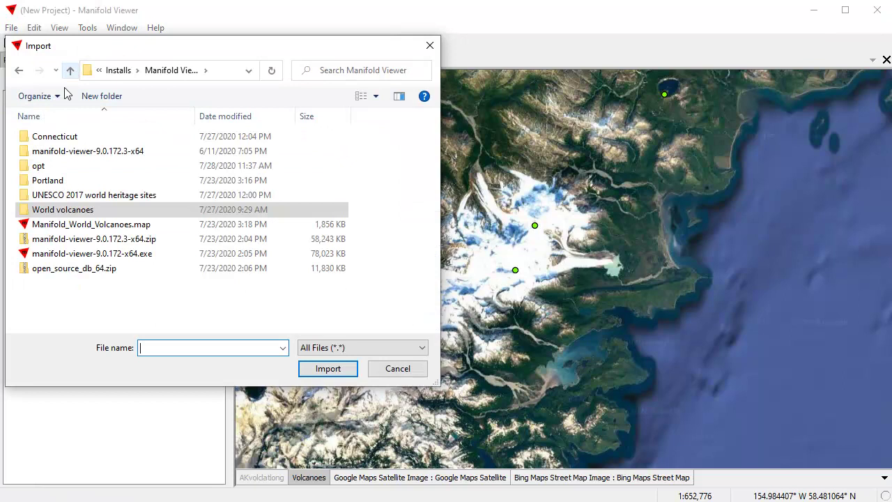
{"action": "double_click", "coordinate": [61, 179]}
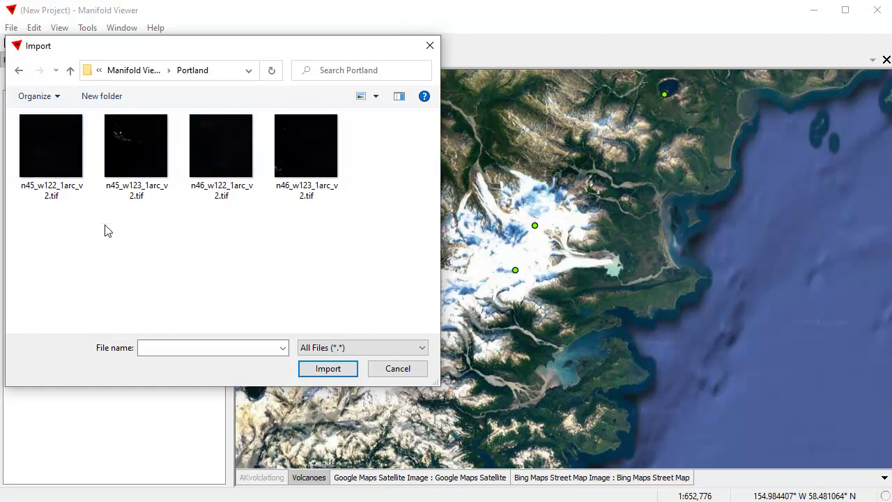
{"action": "left_click_drag", "start_coordinate": [397, 218], "coordinate": [47, 136]}
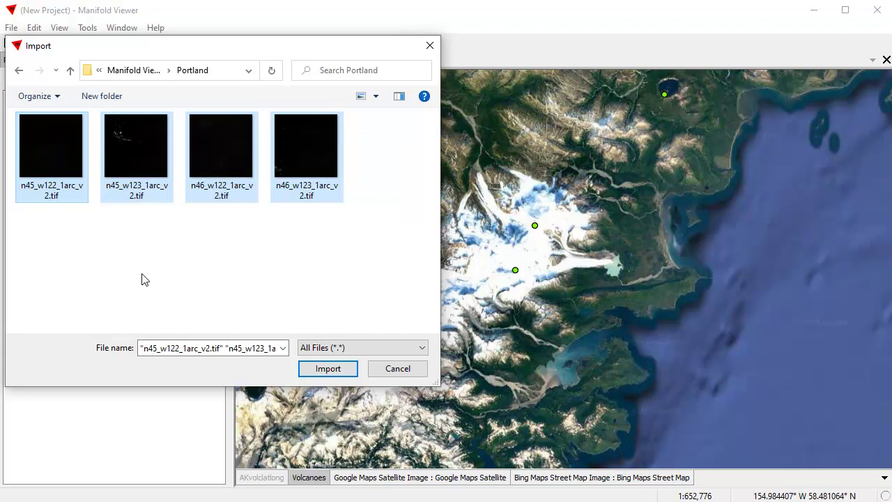
{"action": "left_click", "coordinate": [369, 252]}
{"action": "left_click_drag", "start_coordinate": [377, 257], "coordinate": [53, 142]}
{"action": "left_click", "coordinate": [338, 369]}
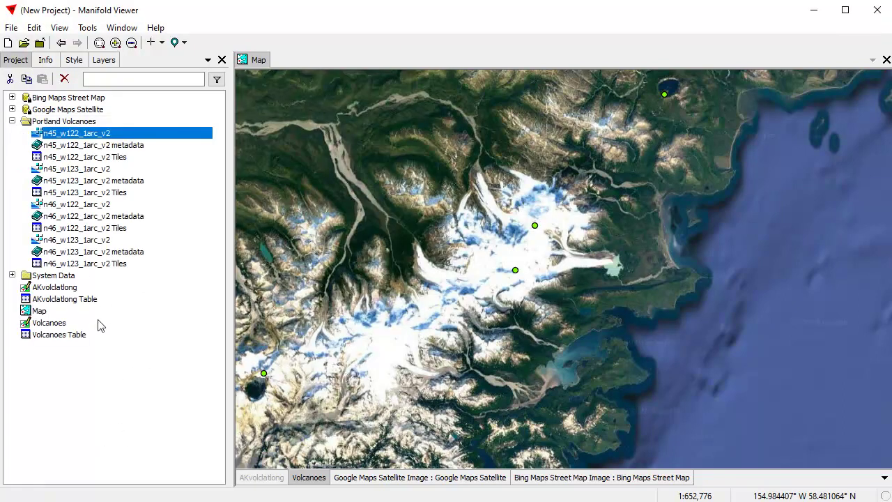
Review the n46_w123_1arc_v2 metadata and the n46_w123_1arc_v2 Tiles table, closing each
{"action": "double_click", "coordinate": [119, 251]}
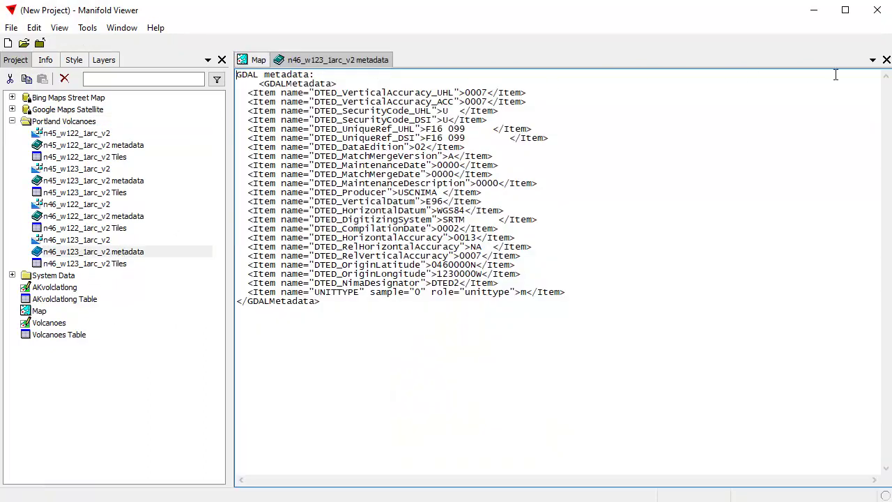
{"action": "left_click", "coordinate": [886, 60]}
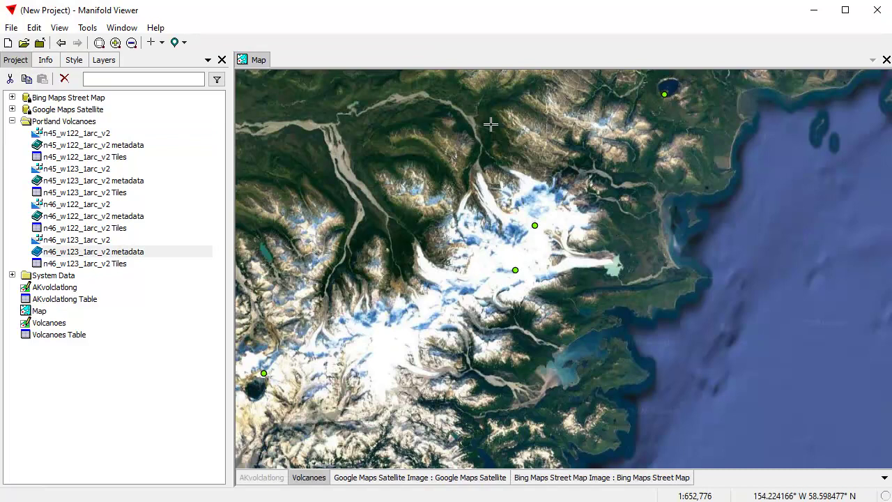
{"action": "double_click", "coordinate": [118, 265]}
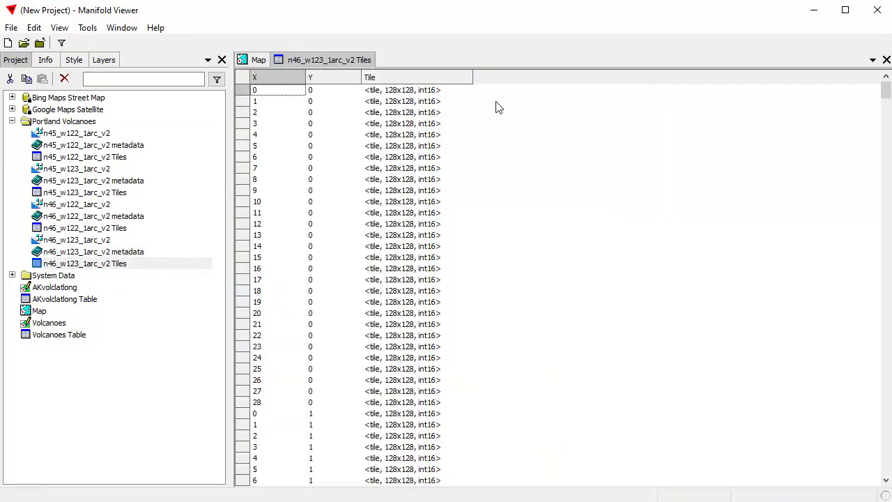
{"action": "left_click", "coordinate": [885, 60]}
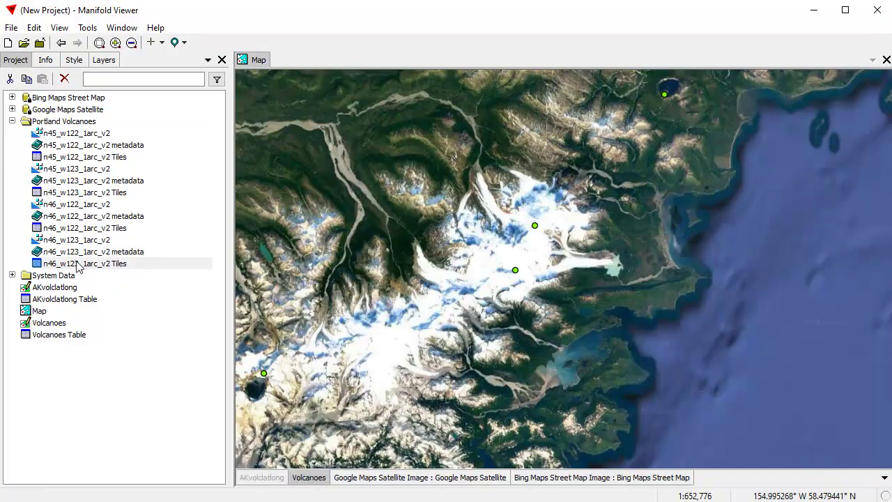
Preview the n46_w123_1arc_v2 image in its own window and close it
{"action": "left_click", "coordinate": [54, 241]}
{"action": "left_click", "coordinate": [46, 207]}
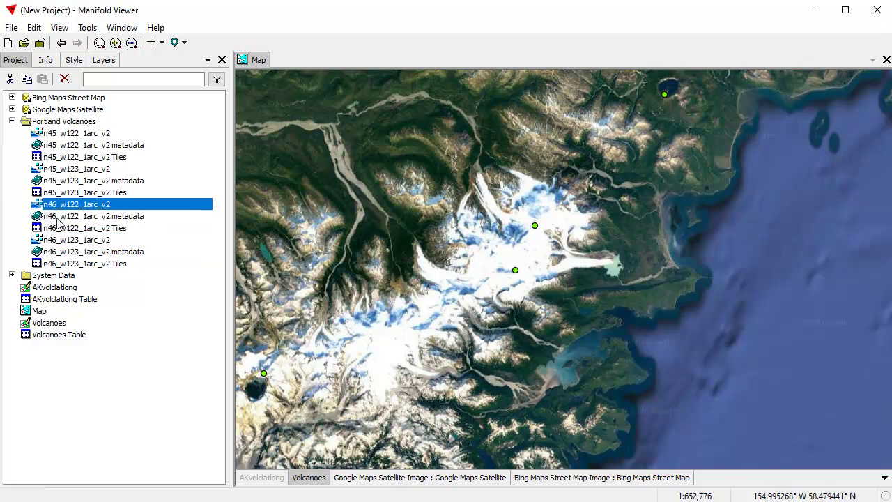
{"action": "double_click", "coordinate": [87, 241]}
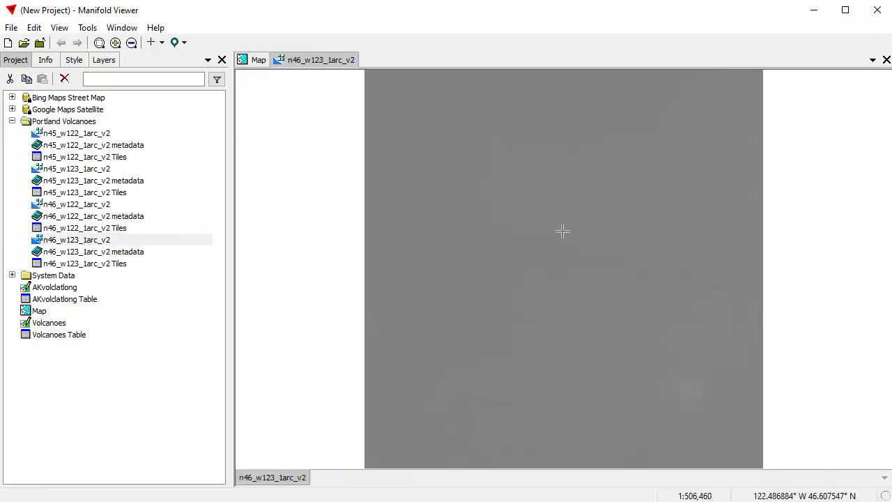
{"action": "scroll", "coordinate": [563, 230], "scroll_direction": "down", "scroll_amount": 2}
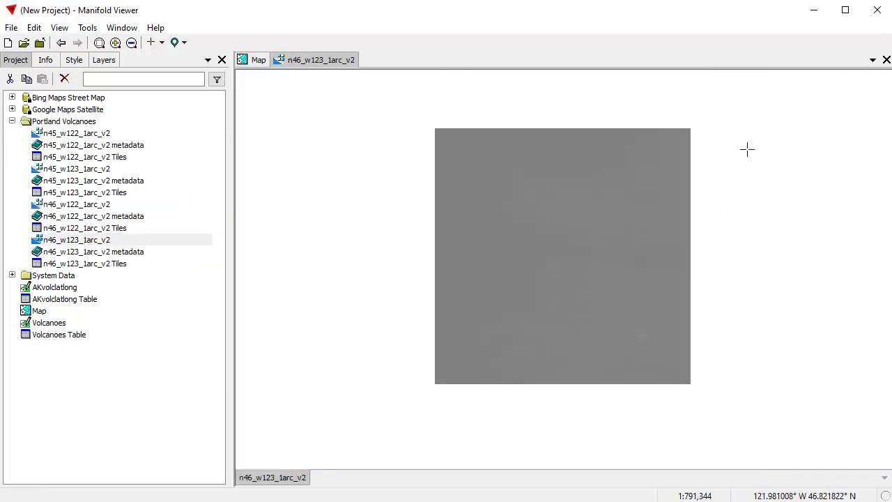
{"action": "left_click", "coordinate": [886, 60]}
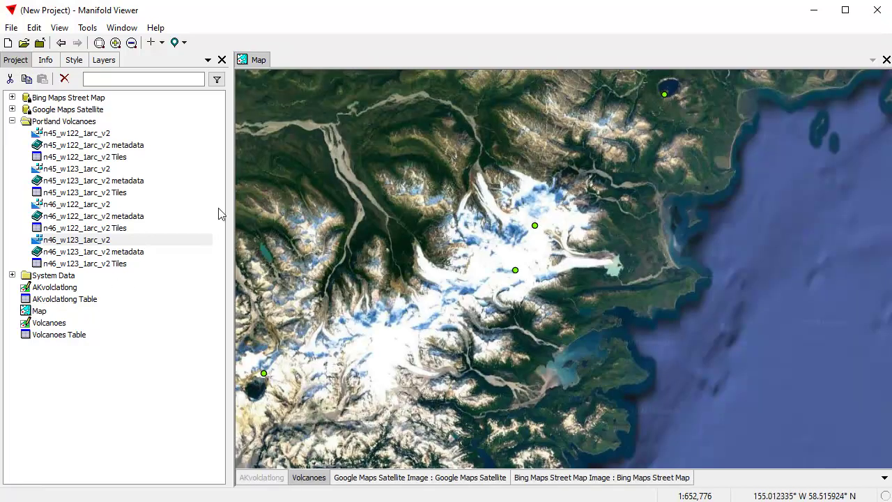
Bring the Pacific Northwest into view on the map and filter the project contents to images only
{"action": "scroll", "coordinate": [558, 333], "scroll_direction": "down", "scroll_amount": 3}
{"action": "scroll", "coordinate": [559, 333], "scroll_direction": "down", "scroll_amount": 2}
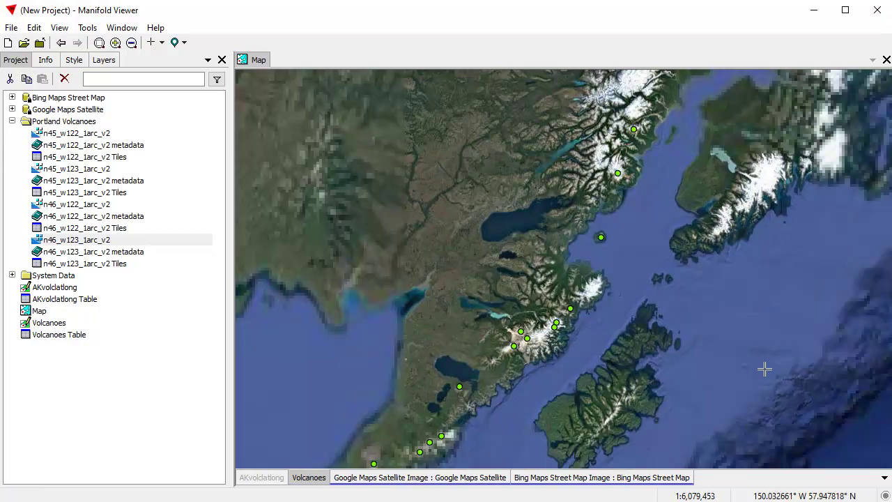
{"action": "left_click_drag", "start_coordinate": [764, 368], "coordinate": [520, 325]}
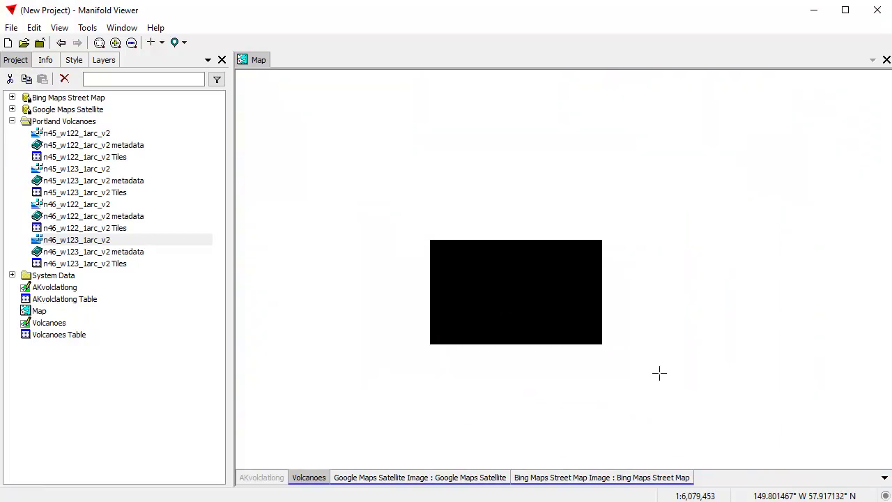
{"action": "scroll", "coordinate": [652, 354], "scroll_direction": "down", "scroll_amount": 3}
{"action": "left_click_drag", "start_coordinate": [697, 342], "coordinate": [468, 314]}
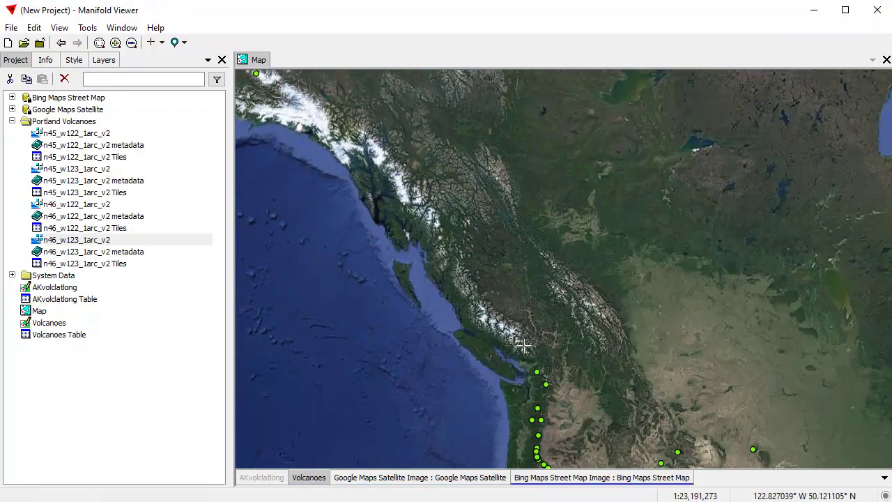
{"action": "left_click_drag", "start_coordinate": [540, 412], "coordinate": [441, 265]}
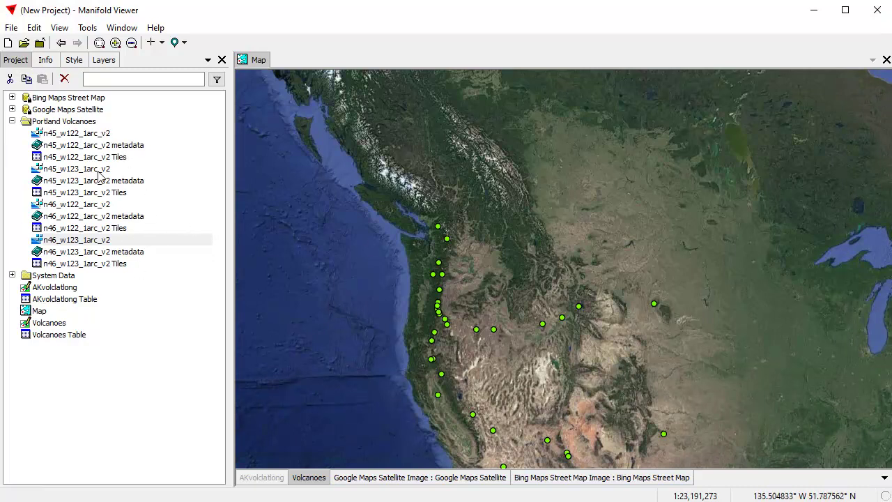
{"action": "left_click", "coordinate": [217, 80]}
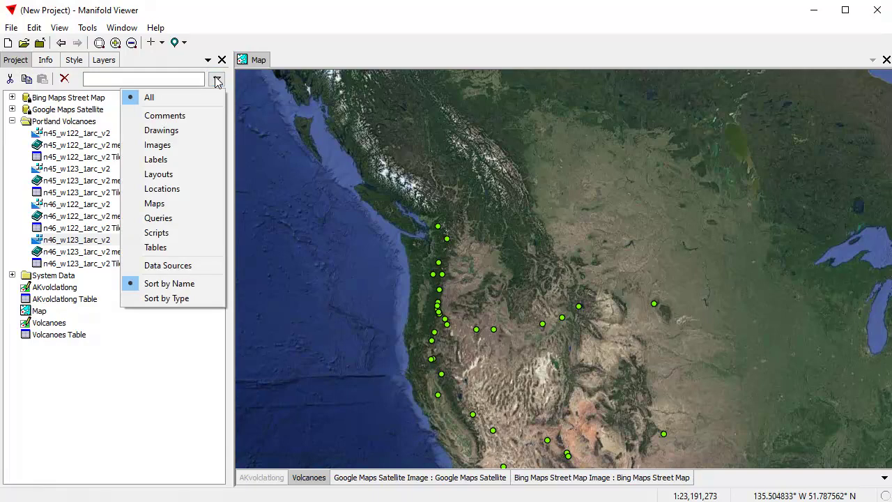
{"action": "left_click", "coordinate": [175, 146]}
Add the four Portland elevation images to the map as layers and place the Volcanoes layer above them
{"action": "left_click", "coordinate": [105, 134], "text": "ctrl"}
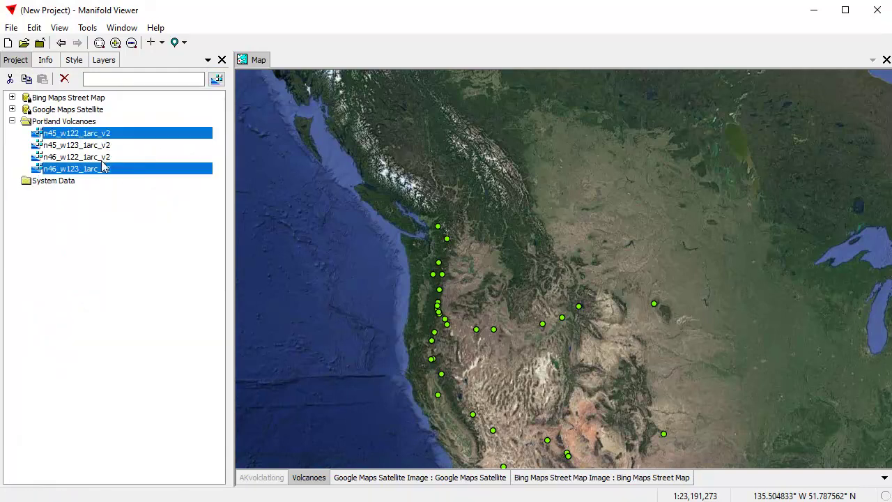
{"action": "left_click", "coordinate": [102, 157], "text": "ctrl"}
{"action": "left_click", "coordinate": [105, 146], "text": "ctrl"}
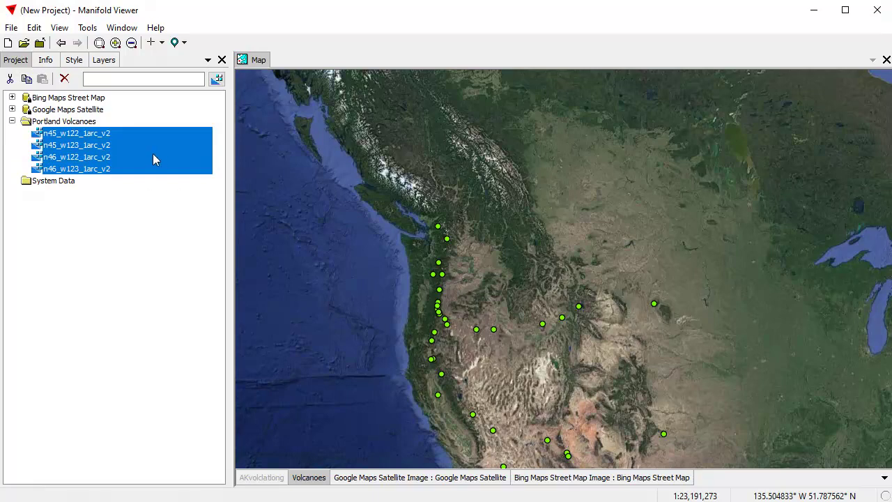
{"action": "left_click_drag", "start_coordinate": [150, 156], "coordinate": [510, 238]}
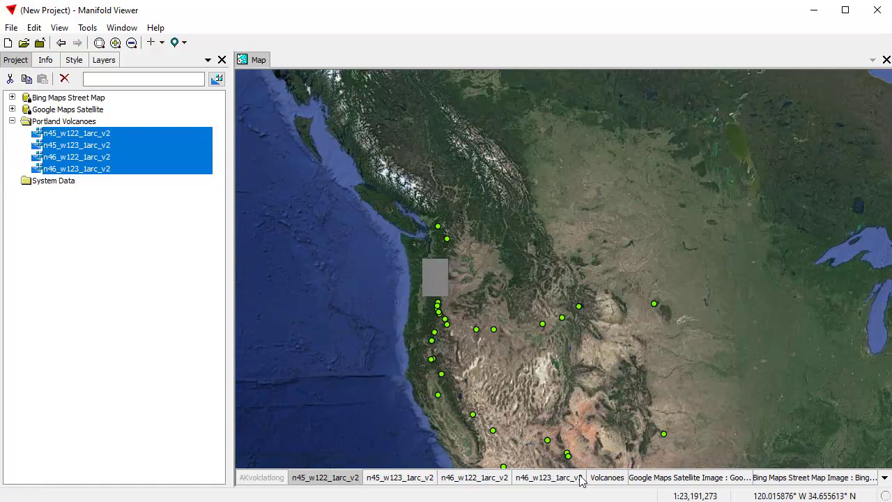
{"action": "left_click", "coordinate": [605, 478]}
{"action": "left_click_drag", "start_coordinate": [326, 490], "coordinate": [299, 480]}
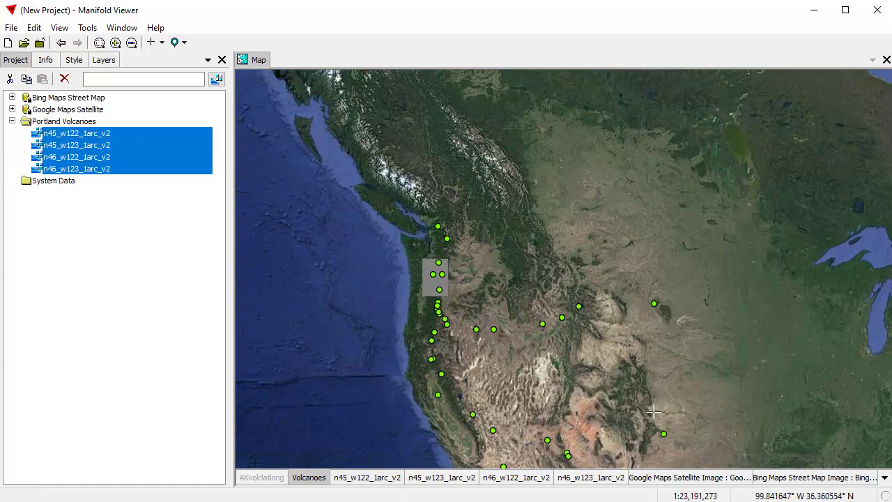
Show all component types in the project contents again and collapse the Portland Volcanoes folder
{"action": "left_click", "coordinate": [217, 79]}
{"action": "left_click", "coordinate": [177, 99]}
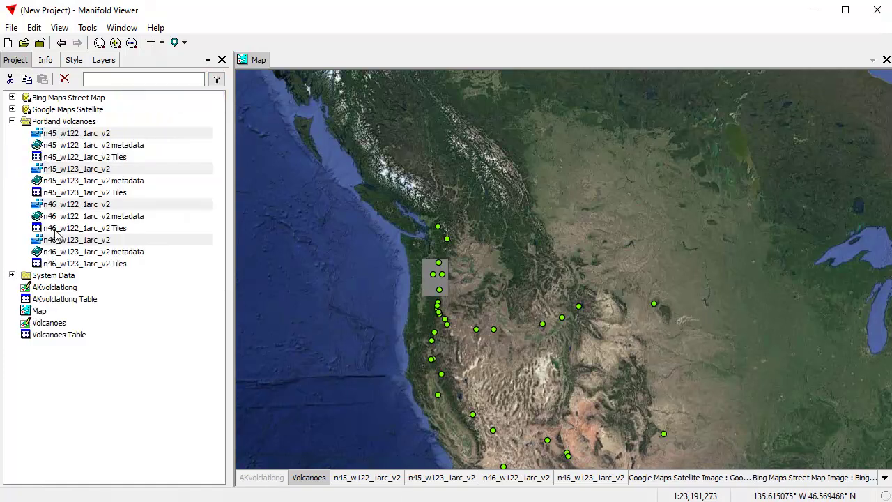
{"action": "left_click", "coordinate": [12, 121]}
Check the elevation rasters around Portland by switching between the n45_w122_1arc_v2, n45_w123_1arc_v2 and n46_w123_1arc_v2 layers
{"action": "left_click_drag", "start_coordinate": [377, 232], "coordinate": [478, 328]}
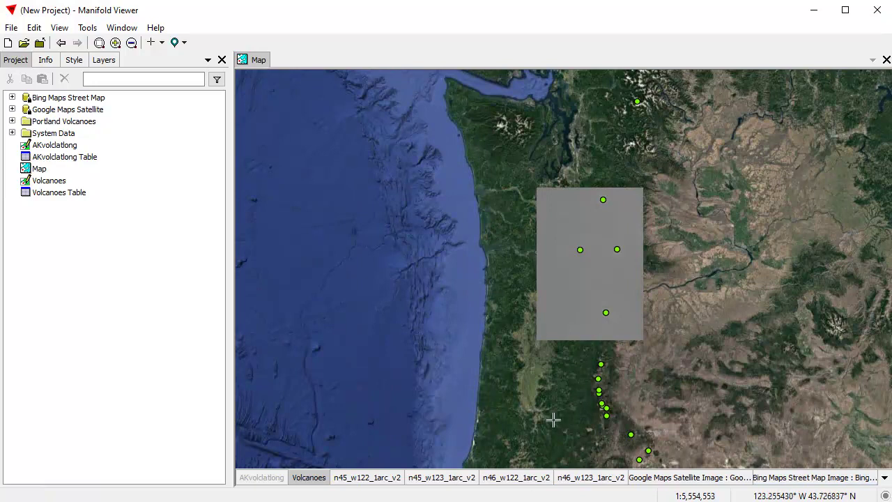
{"action": "left_click", "coordinate": [362, 479], "text": "shift"}
{"action": "left_click", "coordinate": [362, 479], "text": "shift"}
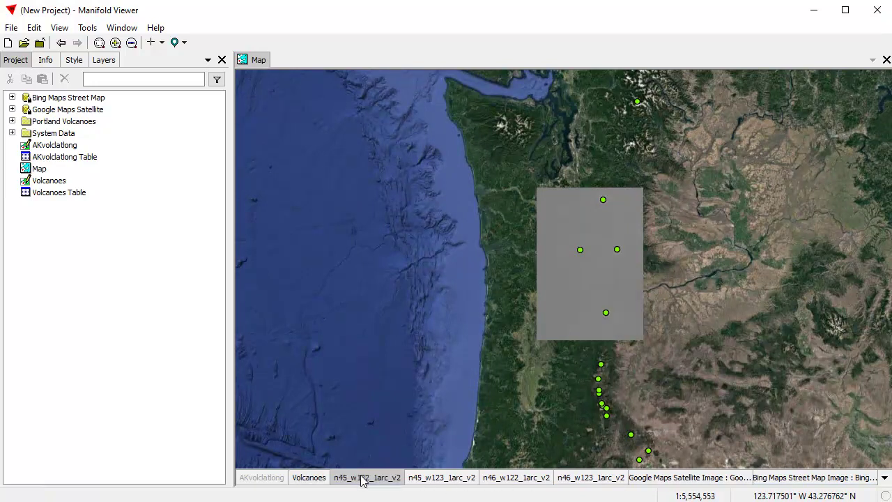
{"action": "left_click", "coordinate": [362, 480], "text": "shift"}
{"action": "left_click", "coordinate": [362, 479], "text": "shift"}
{"action": "left_click", "coordinate": [430, 479], "text": "shift"}
{"action": "left_click", "coordinate": [432, 479], "text": "shift"}
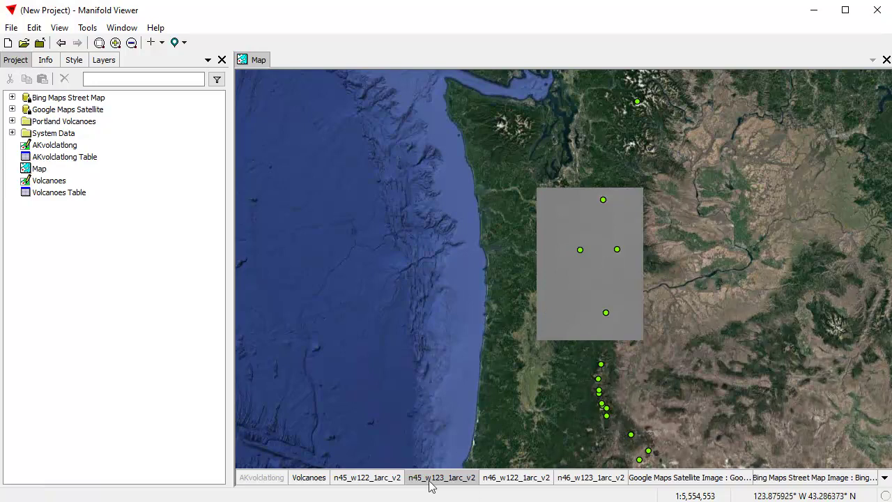
{"action": "left_click_drag", "start_coordinate": [616, 311], "coordinate": [575, 308]}
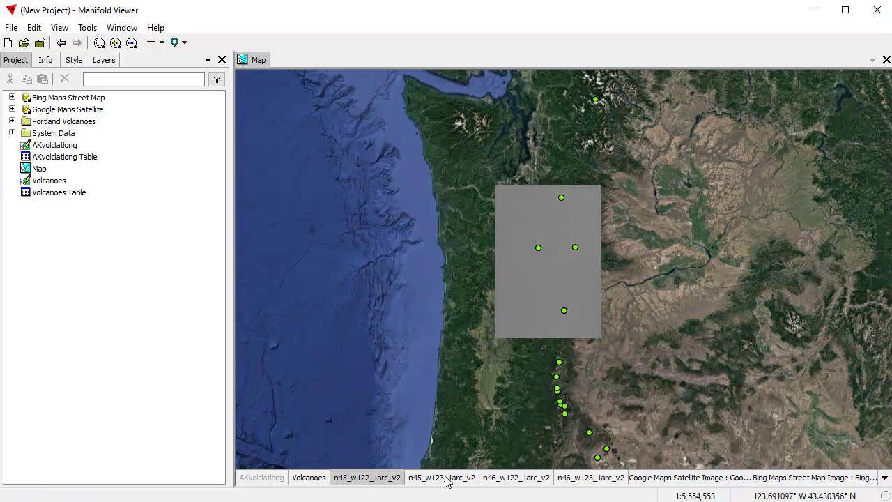
{"action": "left_click", "coordinate": [575, 478]}
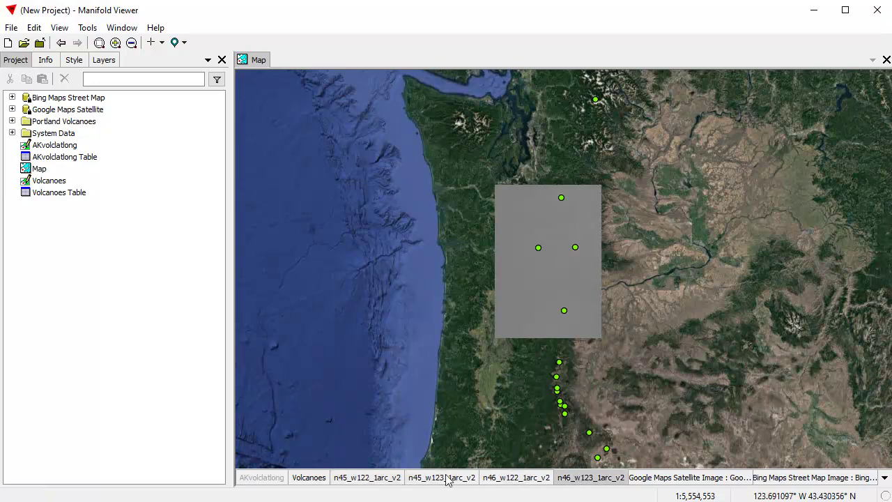
With n45_w122_1arc_v2 as the active layer, start merging the four elevation images and name the merged image SRTM
{"action": "left_click", "coordinate": [388, 478]}
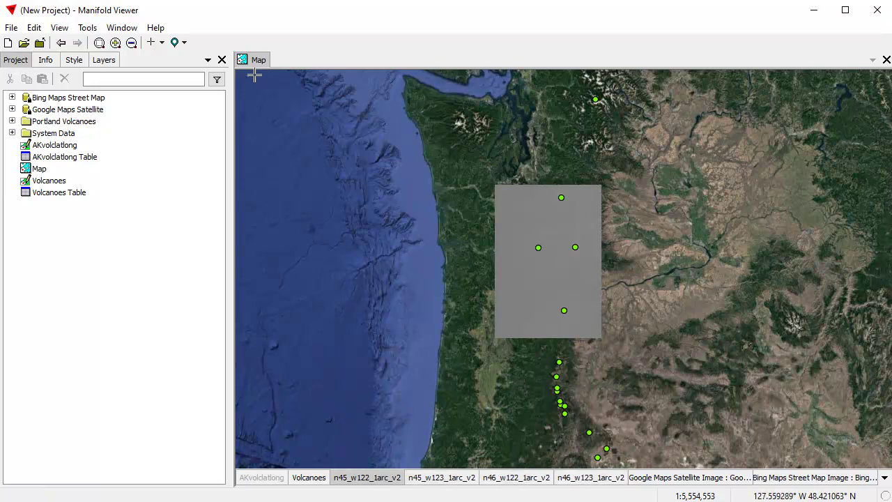
{"action": "left_click", "coordinate": [33, 27]}
{"action": "mouse_move", "coordinate": [59, 170]}
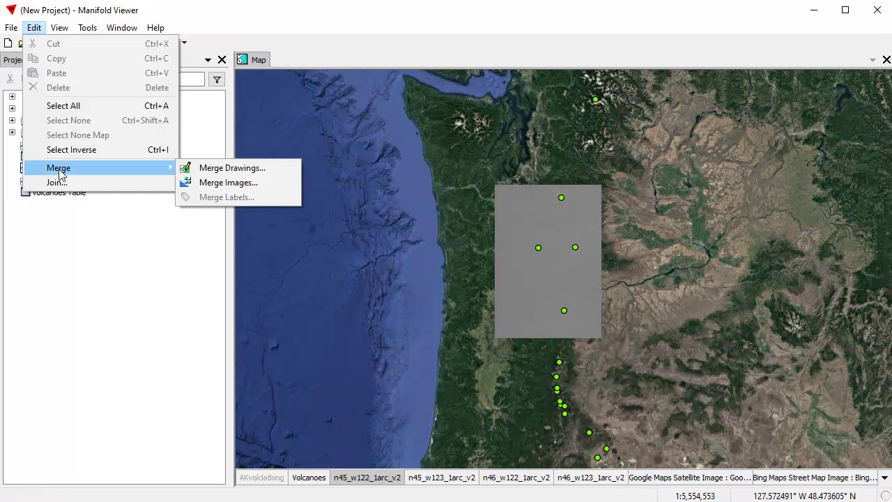
{"action": "left_click", "coordinate": [242, 184]}
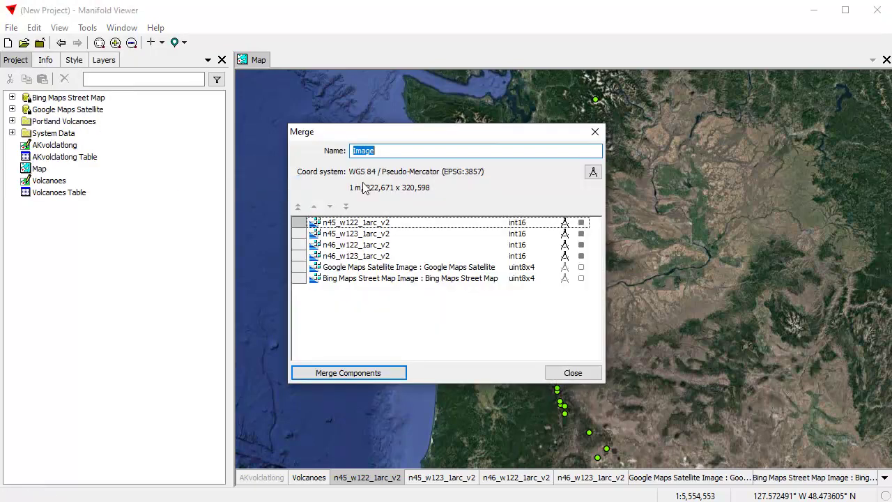
{"action": "type", "text": "SRTM"}
Use the coordinate system of n45_w122_1arc_v2 for the SRTM image and merge the four elevation components
{"action": "left_click_drag", "start_coordinate": [464, 137], "coordinate": [402, 111]}
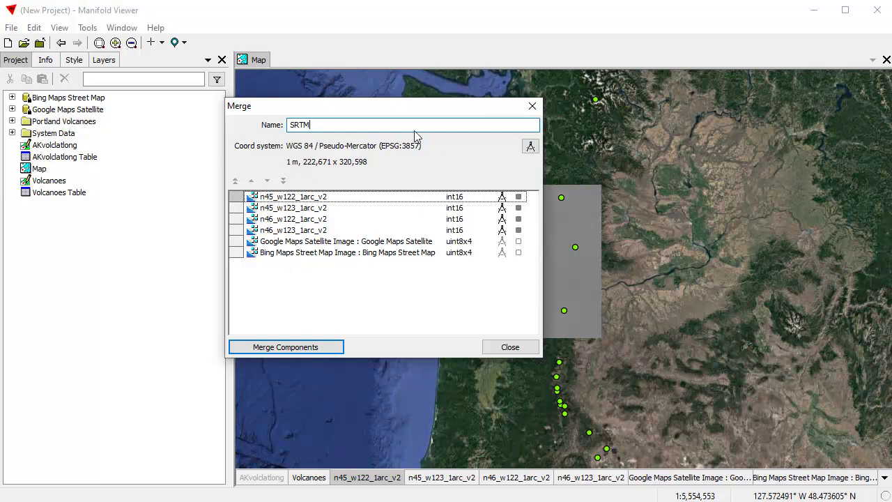
{"action": "left_click_drag", "start_coordinate": [413, 106], "coordinate": [342, 110]}
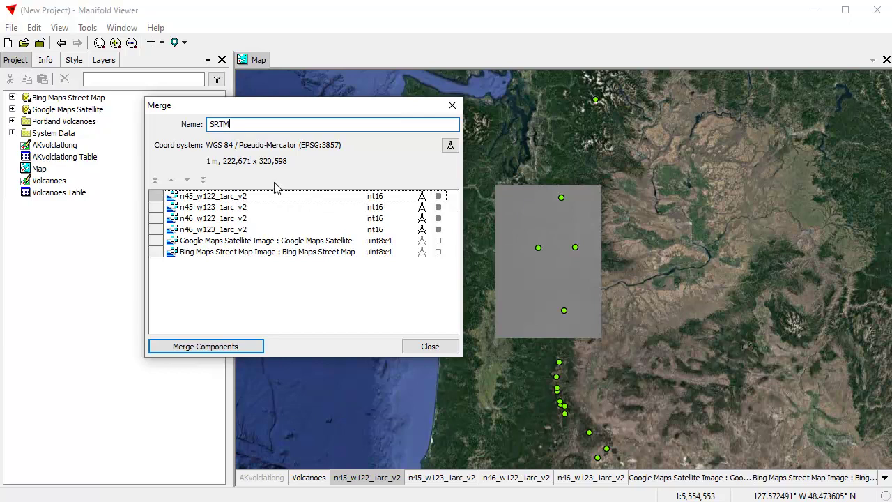
{"action": "right_click", "coordinate": [235, 196]}
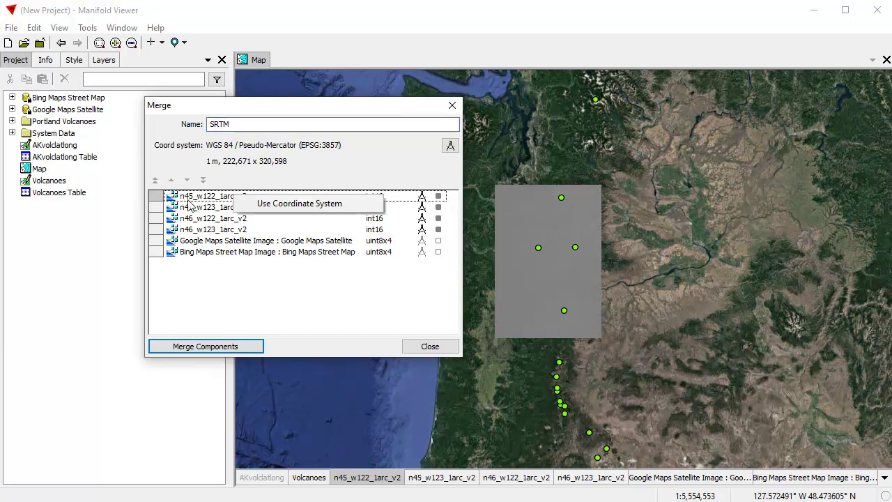
{"action": "left_click", "coordinate": [250, 186]}
{"action": "right_click", "coordinate": [228, 197]}
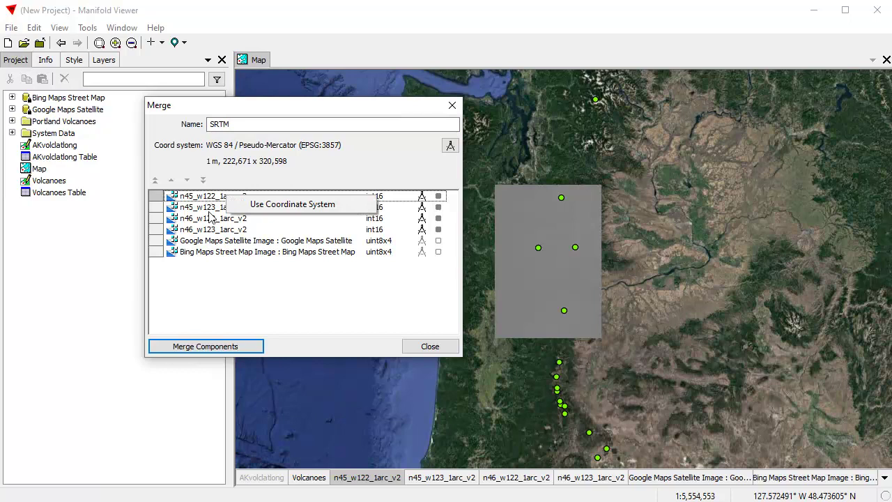
{"action": "left_click", "coordinate": [288, 211]}
{"action": "left_click_drag", "start_coordinate": [292, 108], "coordinate": [311, 126]}
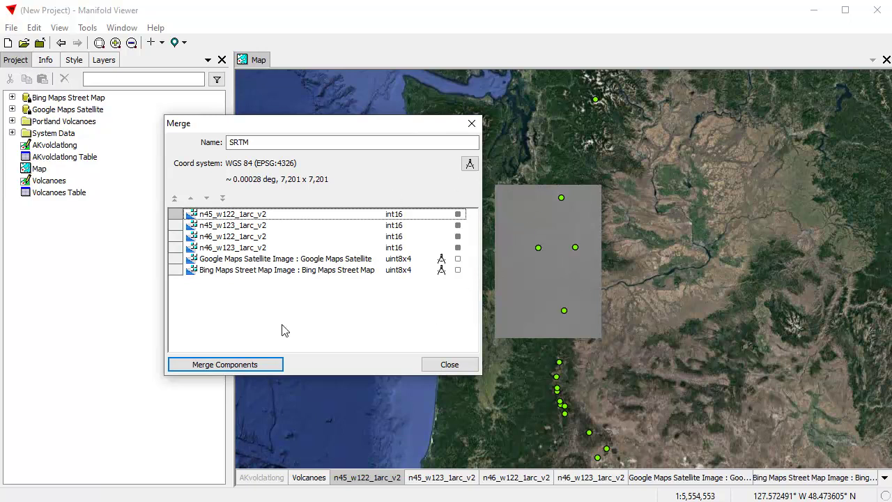
{"action": "left_click", "coordinate": [224, 365]}
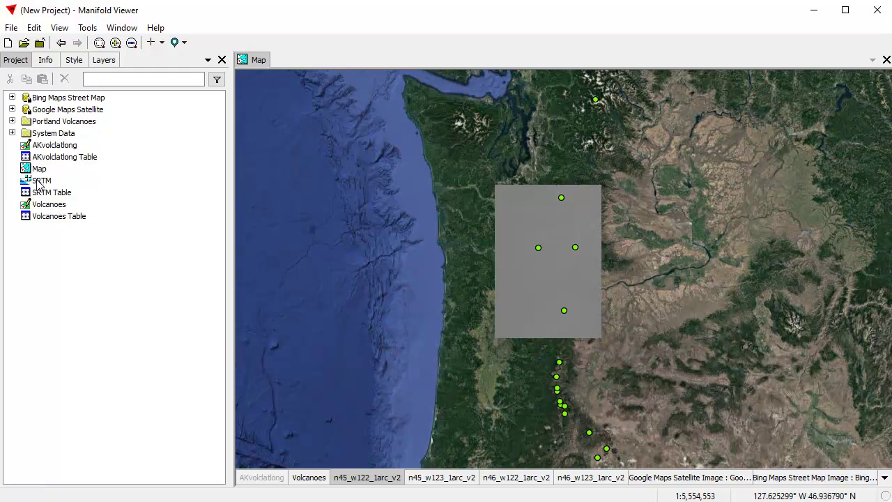
Remove the four original elevation layers, n45_w122, n45_w123, n46_w122 and n46_w123, from the map
{"action": "right_click", "coordinate": [360, 478]}
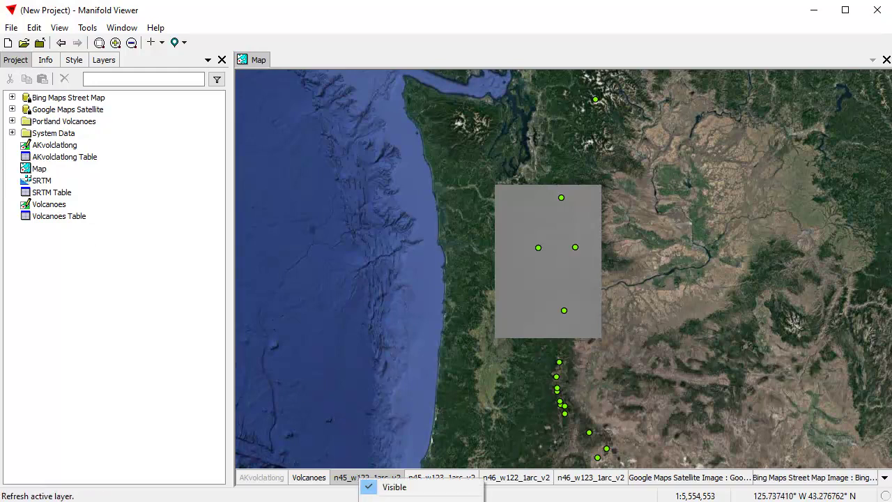
{"action": "left_click", "coordinate": [390, 486]}
{"action": "right_click", "coordinate": [375, 478]}
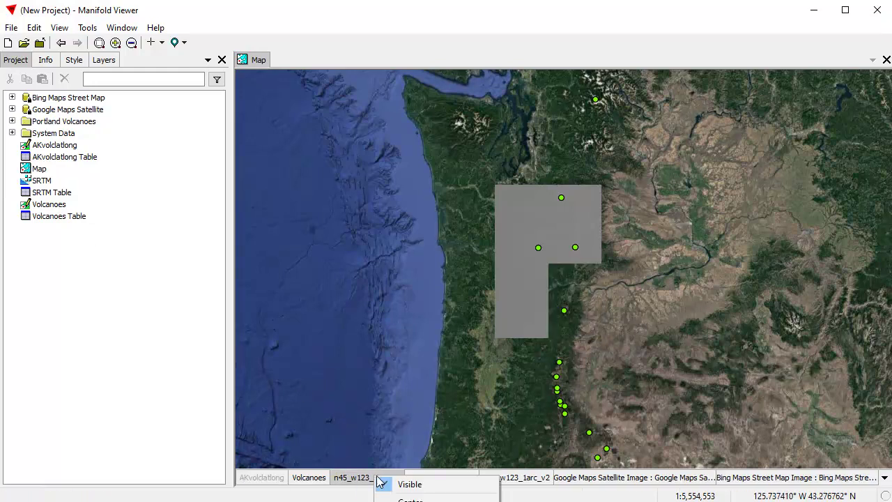
{"action": "left_click", "coordinate": [391, 484]}
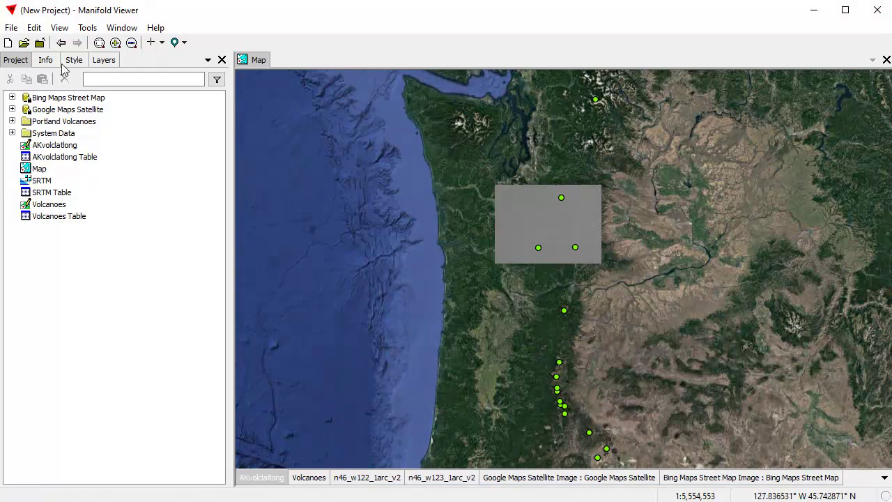
{"action": "left_click", "coordinate": [101, 63]}
{"action": "left_click", "coordinate": [103, 121]}
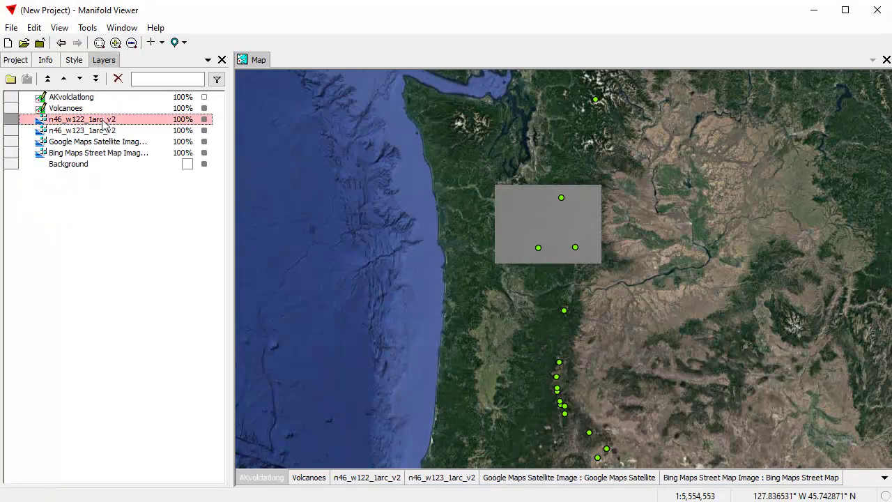
{"action": "left_click", "coordinate": [108, 130], "text": "shift"}
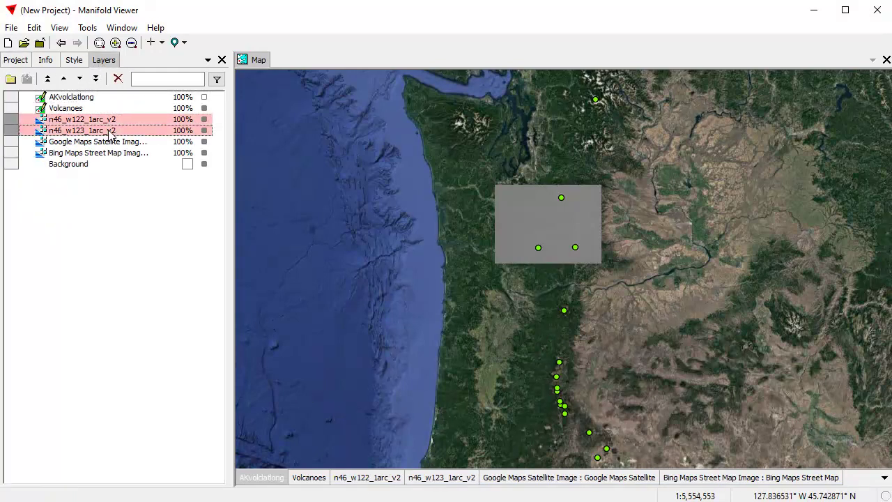
{"action": "left_click", "coordinate": [117, 79]}
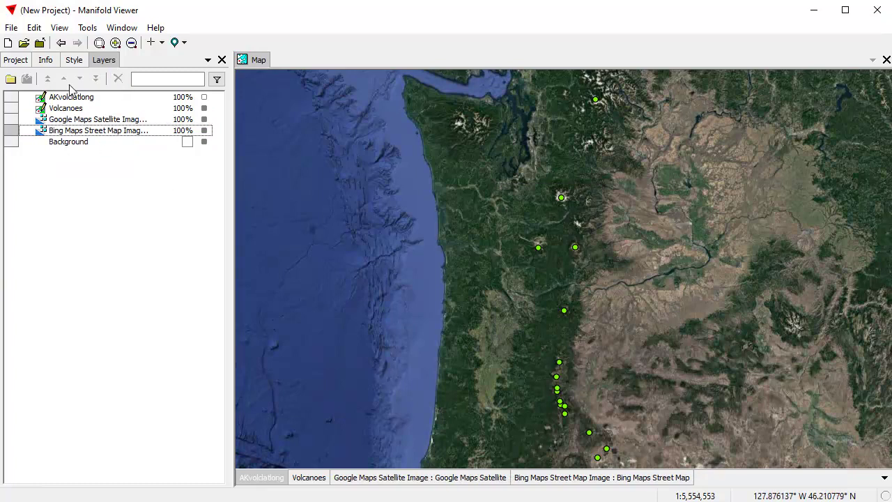
Add the merged SRTM image to the map as a layer above the Google satellite layer
{"action": "left_click", "coordinate": [15, 60]}
{"action": "left_click", "coordinate": [46, 182]}
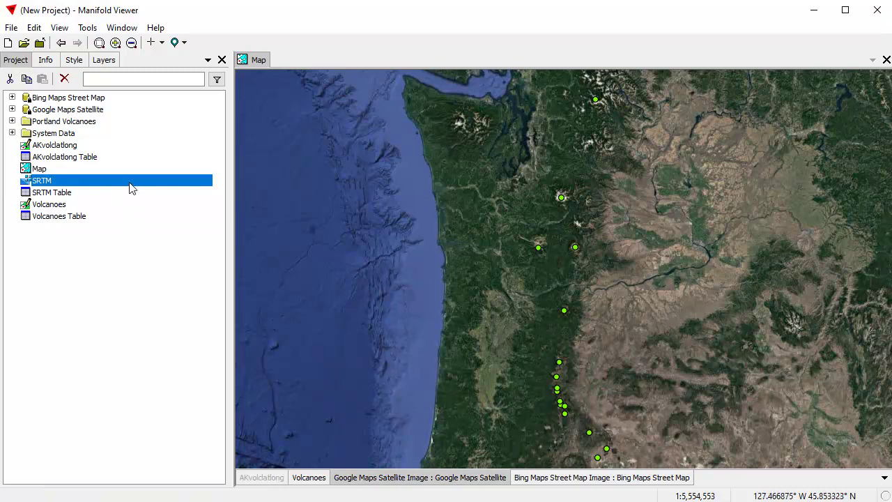
{"action": "left_click_drag", "start_coordinate": [552, 245], "coordinate": [550, 239]}
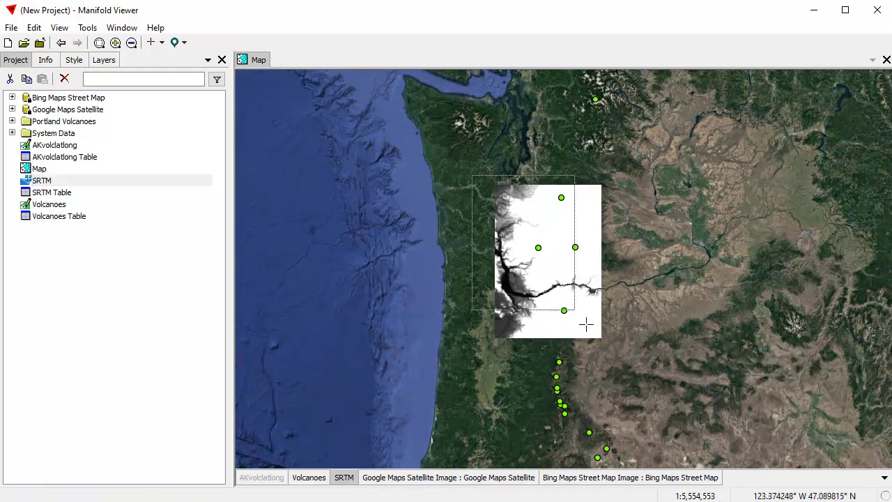
{"action": "scroll", "coordinate": [616, 352], "scroll_direction": "up", "scroll_amount": 1}
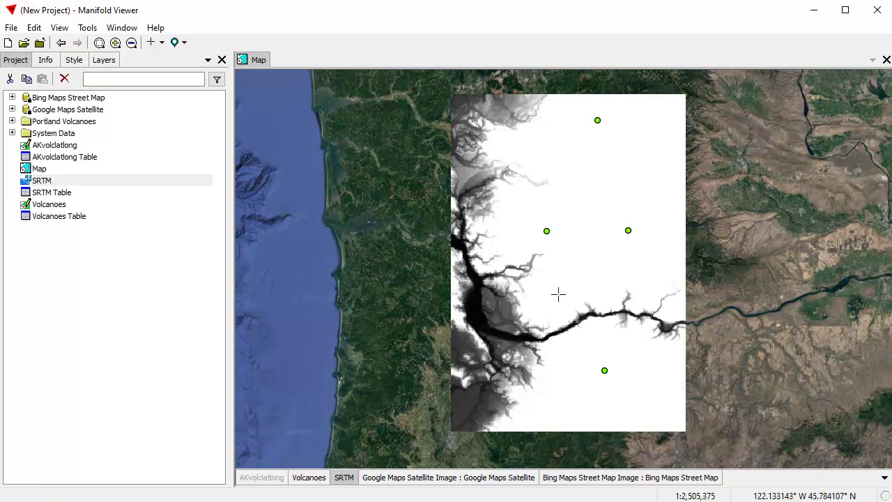
Style the SRTM layer by Channel 0 with 12 breaks using the natural breaks method
{"action": "left_click", "coordinate": [73, 60]}
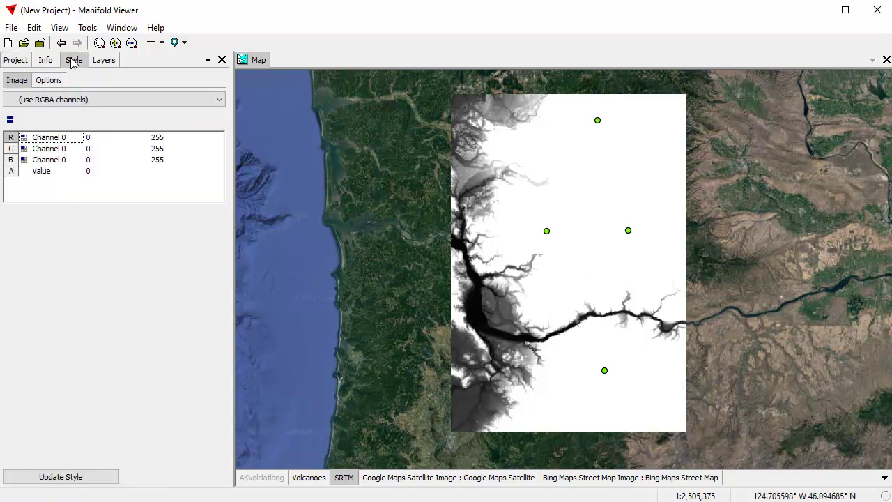
{"action": "left_click", "coordinate": [48, 99]}
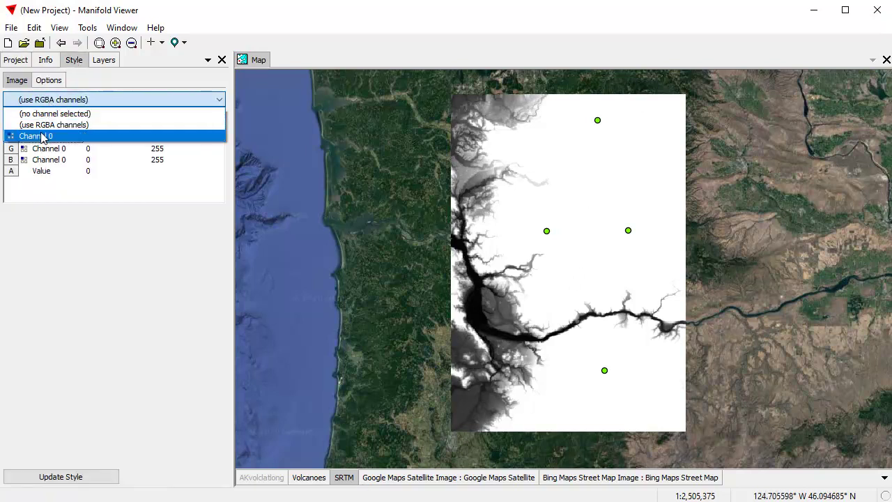
{"action": "left_click", "coordinate": [42, 135]}
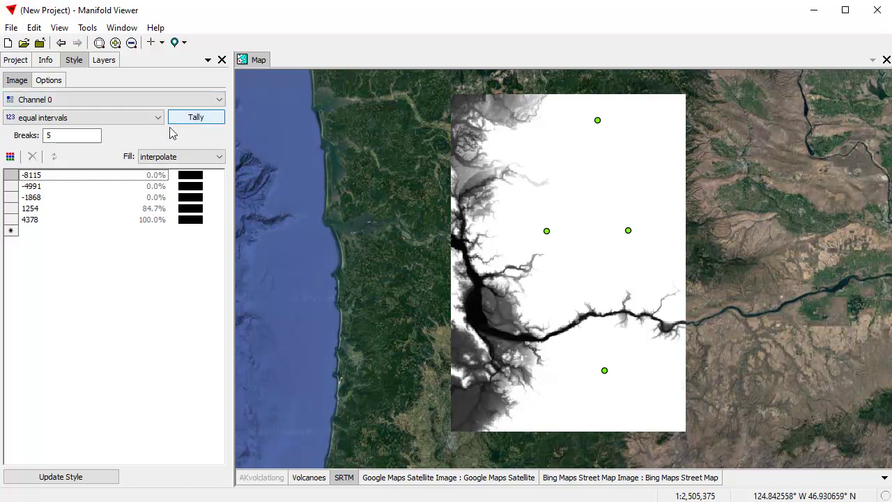
{"action": "double_click", "coordinate": [70, 136]}
{"action": "type", "text": "12"}
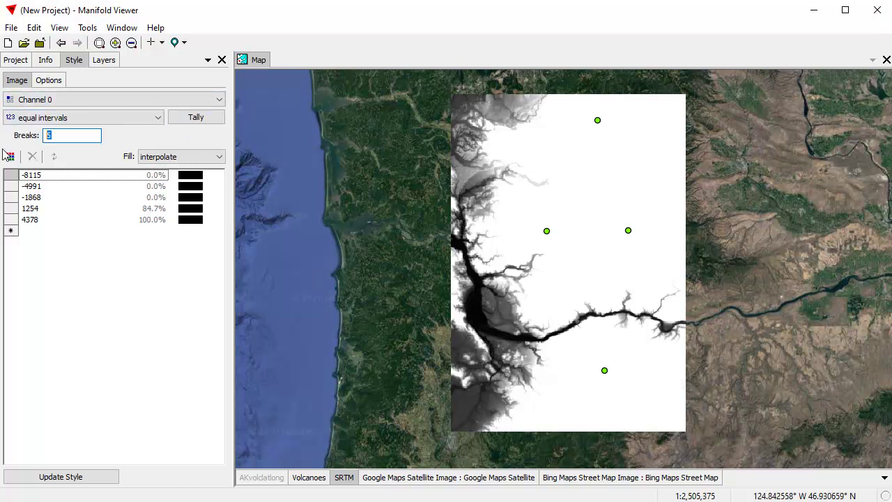
{"action": "left_click", "coordinate": [158, 118]}
{"action": "left_click", "coordinate": [55, 165]}
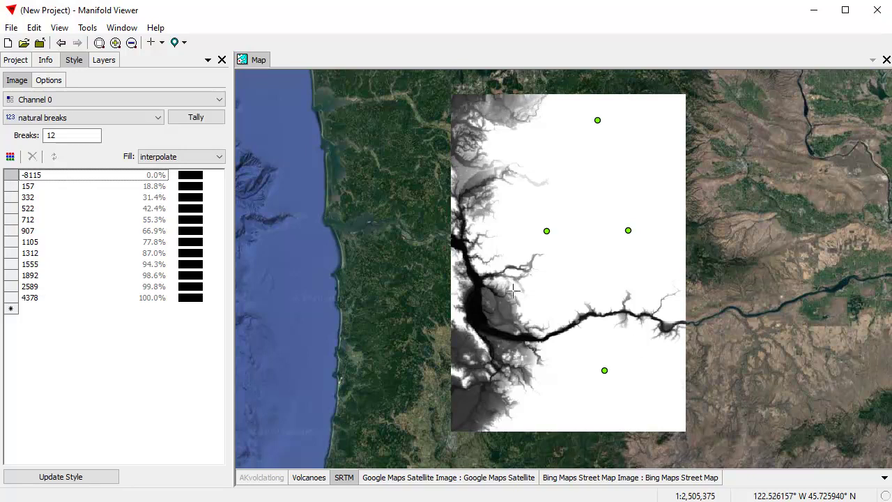
Set the lowest break value of the SRTM style to 0
{"action": "left_click", "coordinate": [43, 174]}
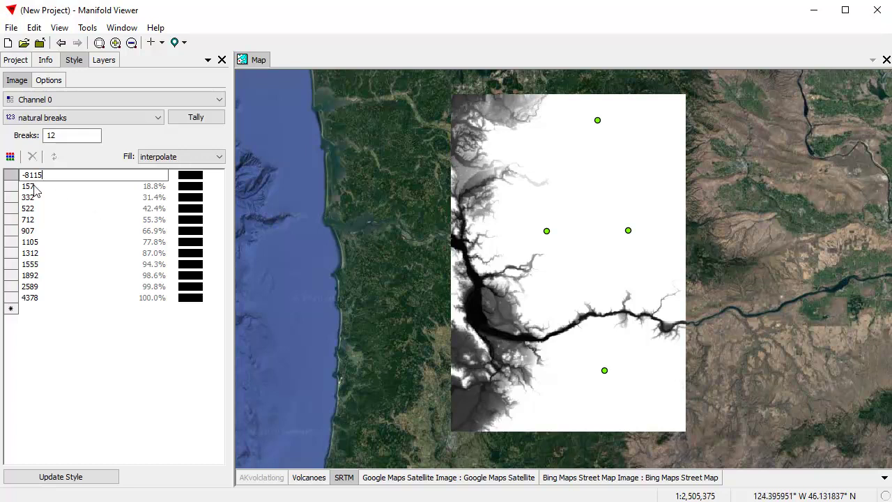
{"action": "key", "text": "Return"}
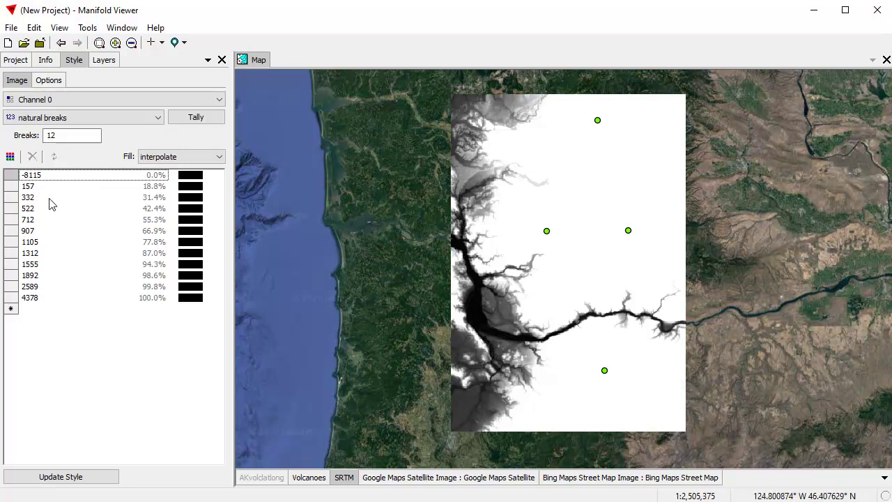
{"action": "left_click", "coordinate": [46, 177]}
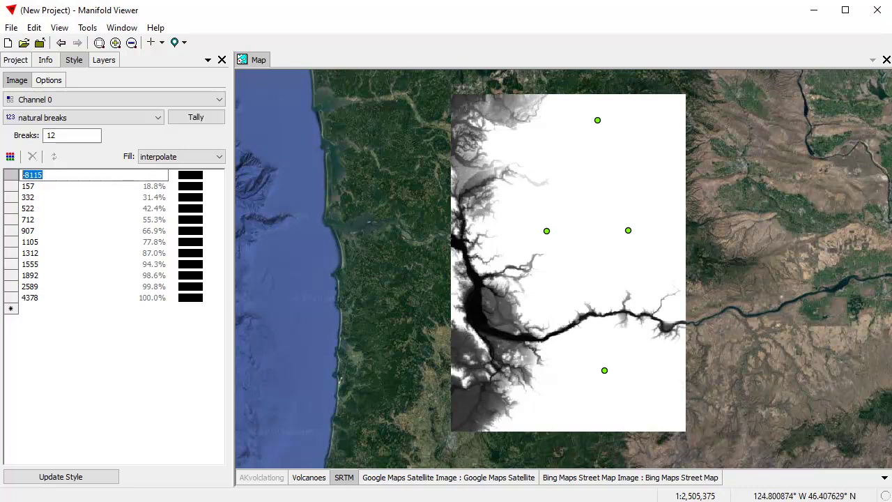
{"action": "type", "text": "0"}
{"action": "key", "text": "Return"}
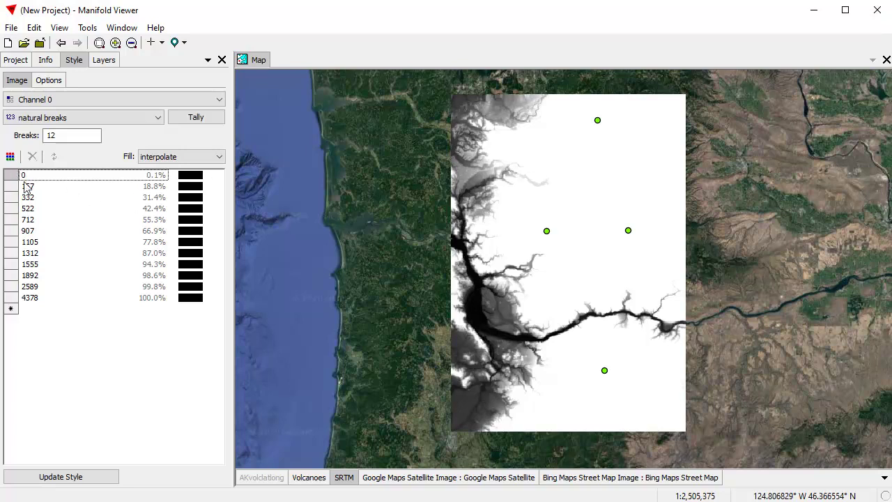
Color the SRTM breaks with the Color Brewer palette CB Spectral and update the layer's style
{"action": "left_click", "coordinate": [10, 156]}
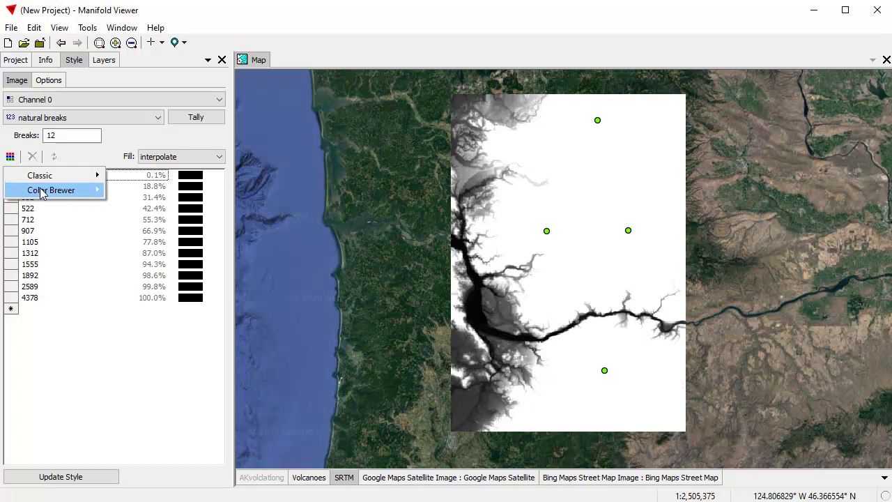
{"action": "mouse_move", "coordinate": [40, 192]}
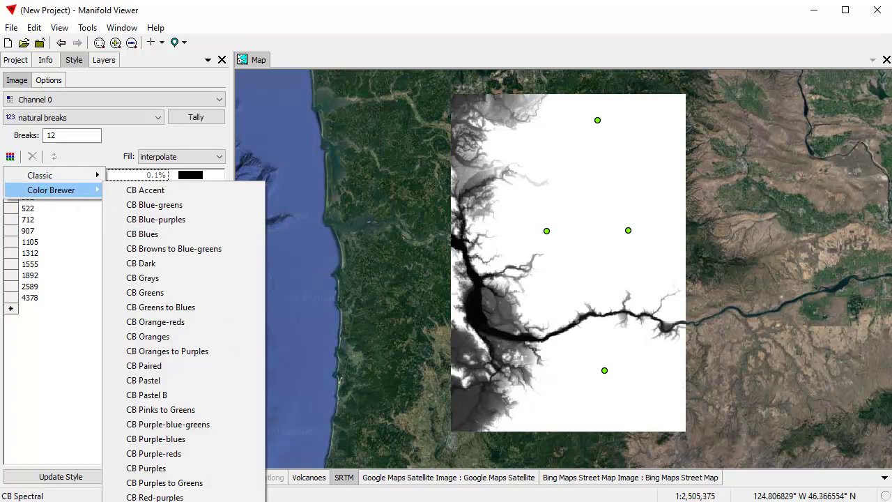
{"action": "key", "text": "Return"}
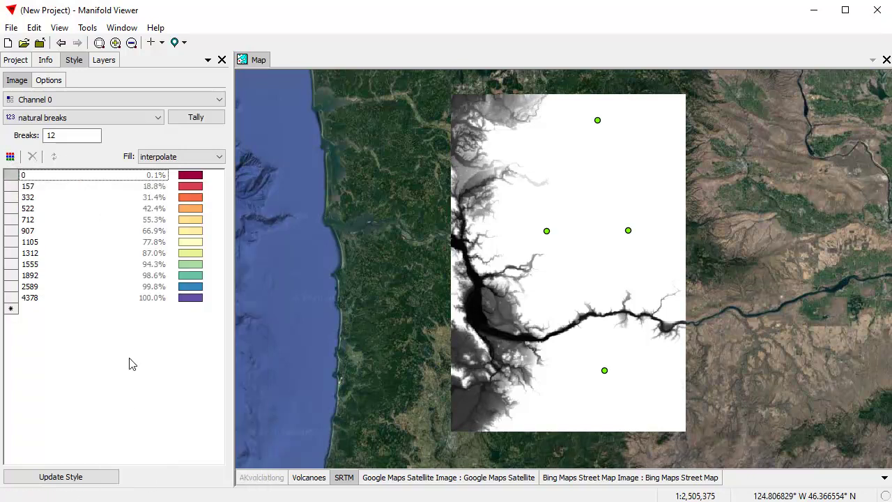
{"action": "left_click", "coordinate": [84, 478]}
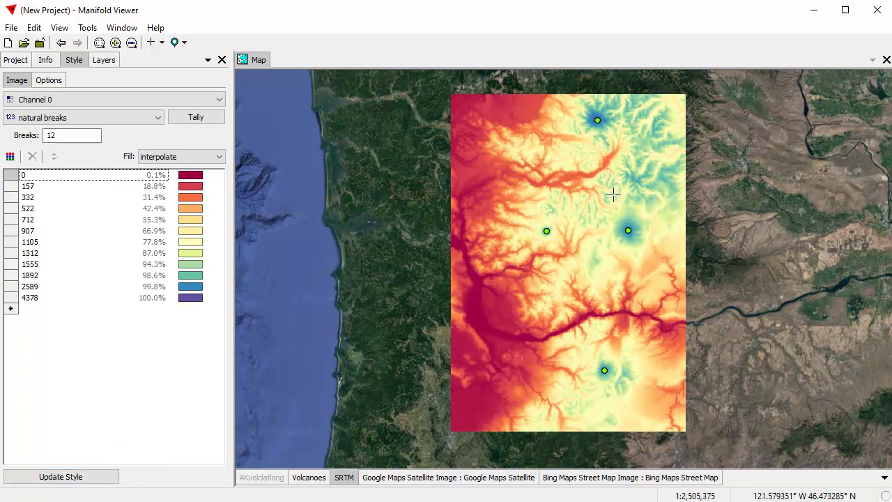
Hide the Volcanoes layer and make SRTM the active layer again
{"action": "left_click", "coordinate": [317, 478]}
{"action": "left_click", "coordinate": [317, 478], "text": "shift"}
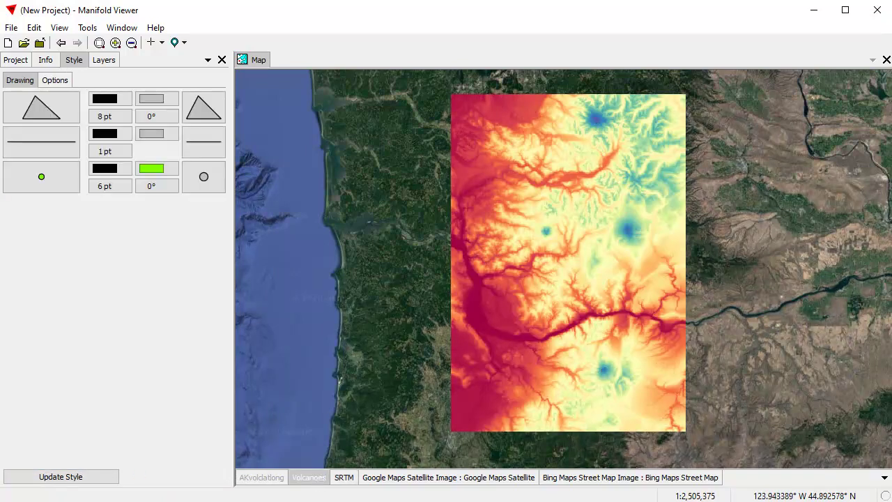
{"action": "left_click", "coordinate": [339, 480]}
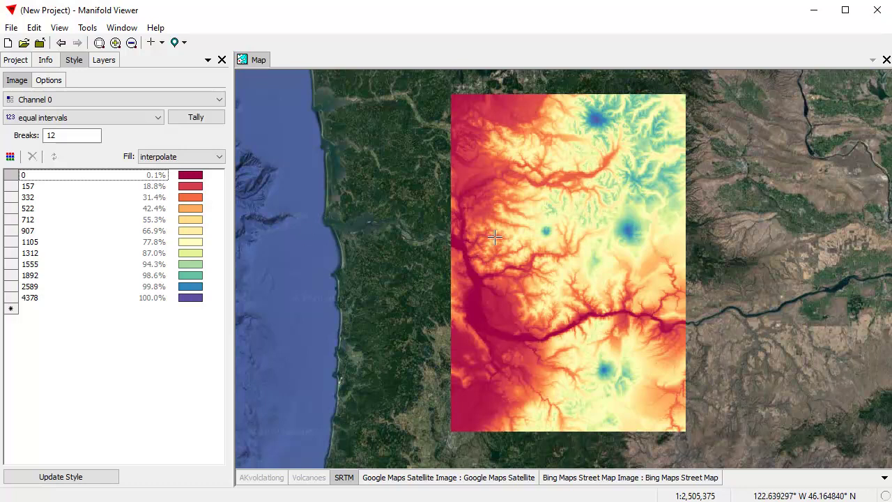
Reverse the color order across all SRTM break intervals and update the style
{"action": "left_click", "coordinate": [139, 242]}
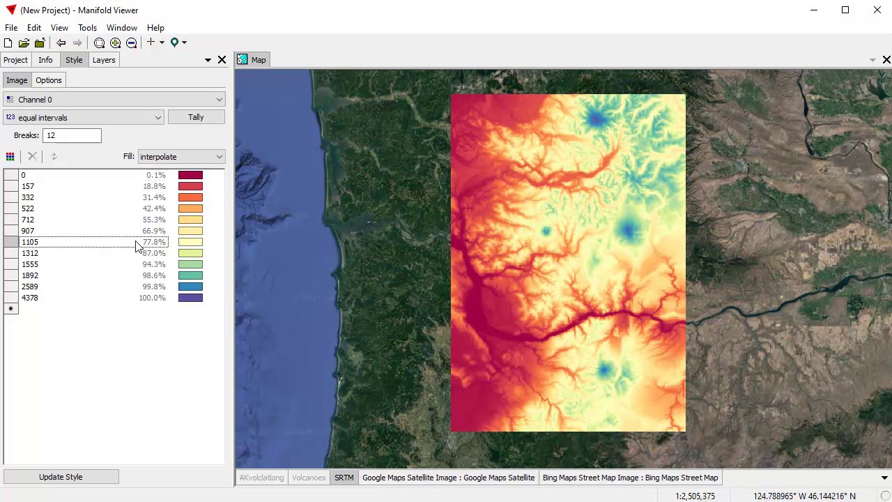
{"action": "key", "text": "ctrl+a"}
{"action": "right_click", "coordinate": [187, 219]}
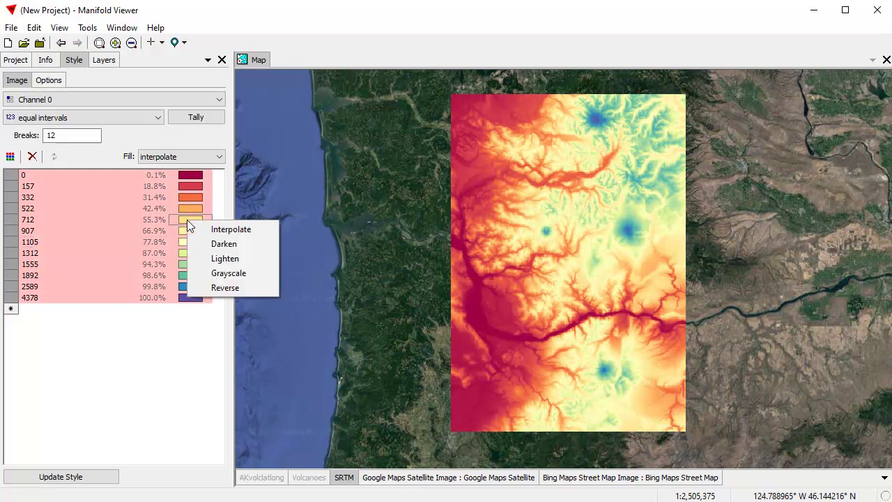
{"action": "left_click", "coordinate": [221, 287]}
{"action": "left_click", "coordinate": [98, 481]}
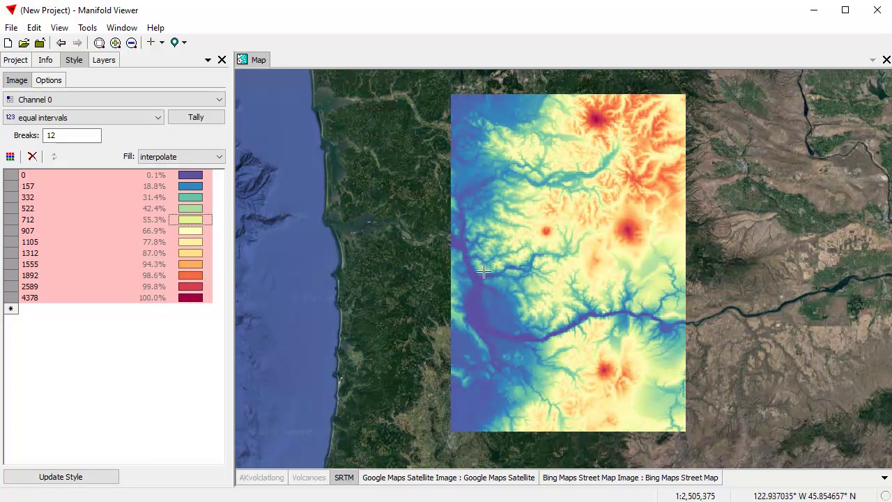
Turn on shading for the SRTM layer with a Z scale of 0.05 and update the style
{"action": "left_click_drag", "start_coordinate": [501, 149], "coordinate": [669, 305]}
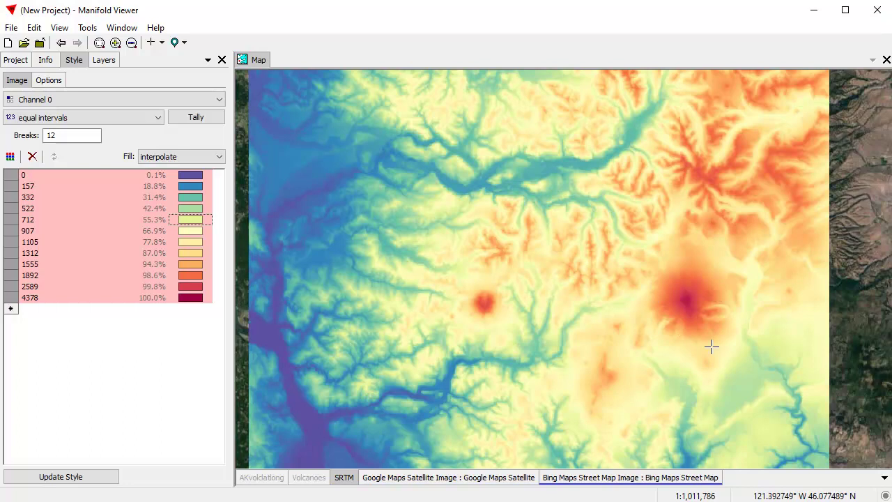
{"action": "left_click", "coordinate": [48, 81]}
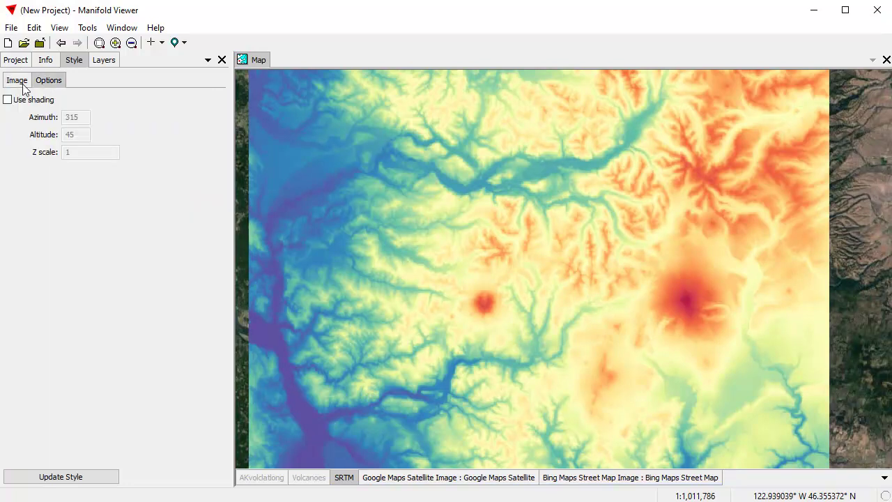
{"action": "left_click", "coordinate": [7, 100]}
{"action": "double_click", "coordinate": [106, 155]}
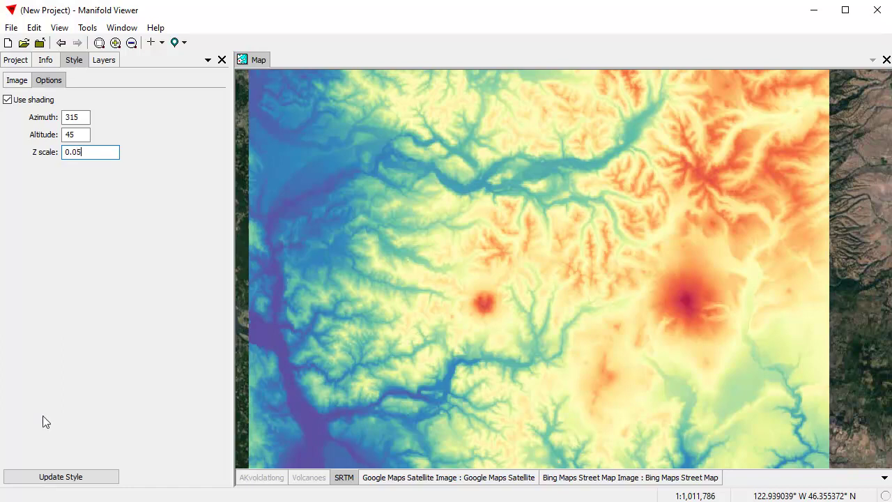
{"action": "left_click", "coordinate": [88, 478]}
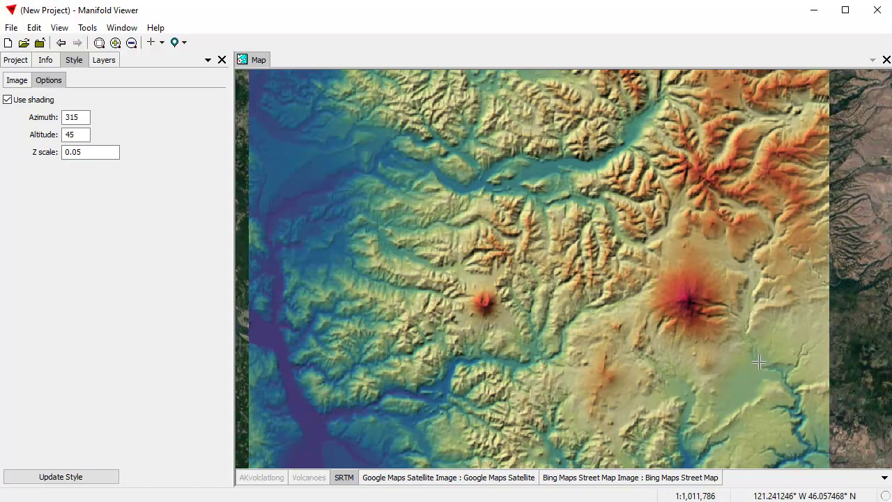
Examine the shaded SRTM terrain, both the overall image and the volcano crater of Mt St Helens up close
{"action": "scroll", "coordinate": [631, 273], "scroll_direction": "down", "scroll_amount": 1}
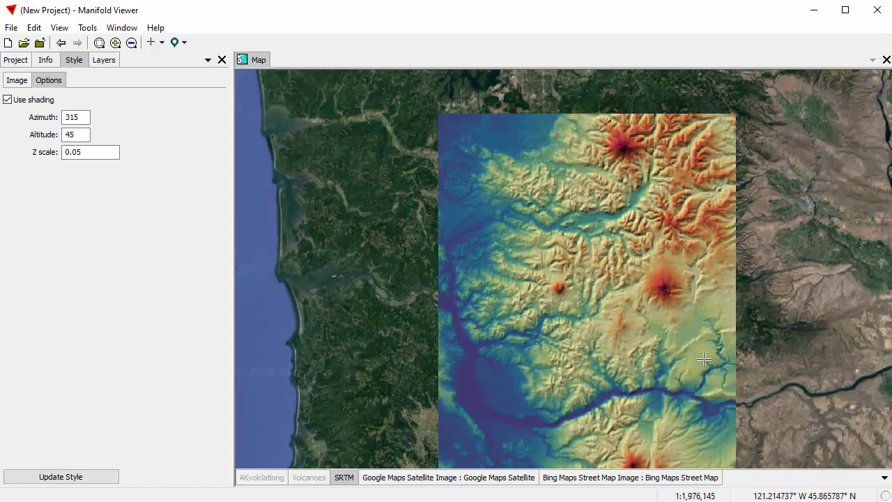
{"action": "left_click_drag", "start_coordinate": [640, 352], "coordinate": [589, 328]}
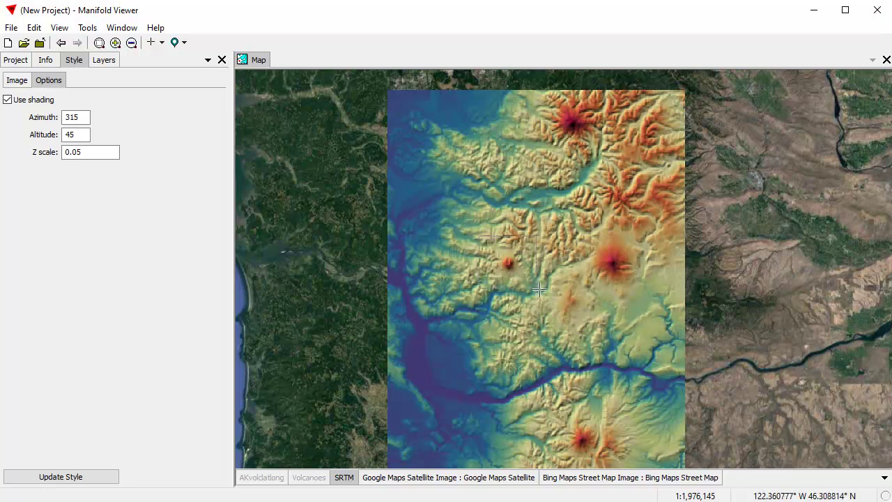
{"action": "scroll", "coordinate": [546, 292], "scroll_direction": "up", "scroll_amount": 5}
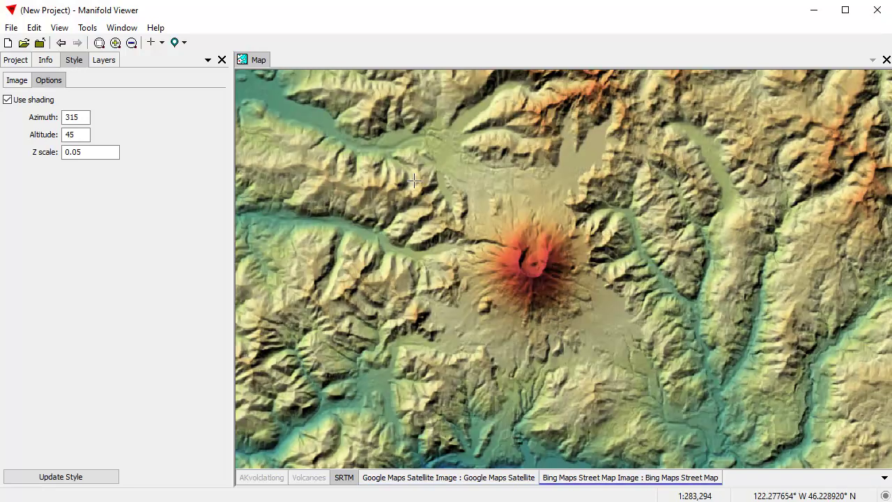
{"action": "scroll", "coordinate": [662, 361], "scroll_direction": "up", "scroll_amount": 2}
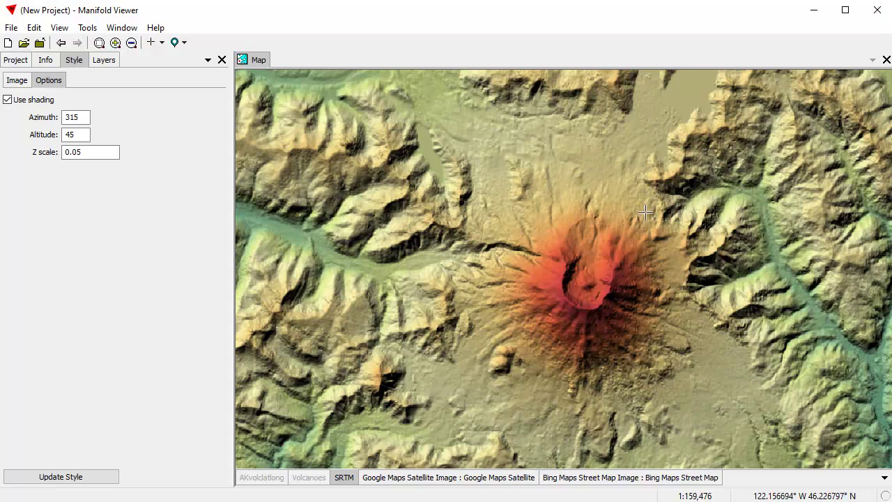
{"action": "scroll", "coordinate": [644, 204], "scroll_direction": "down", "scroll_amount": 1}
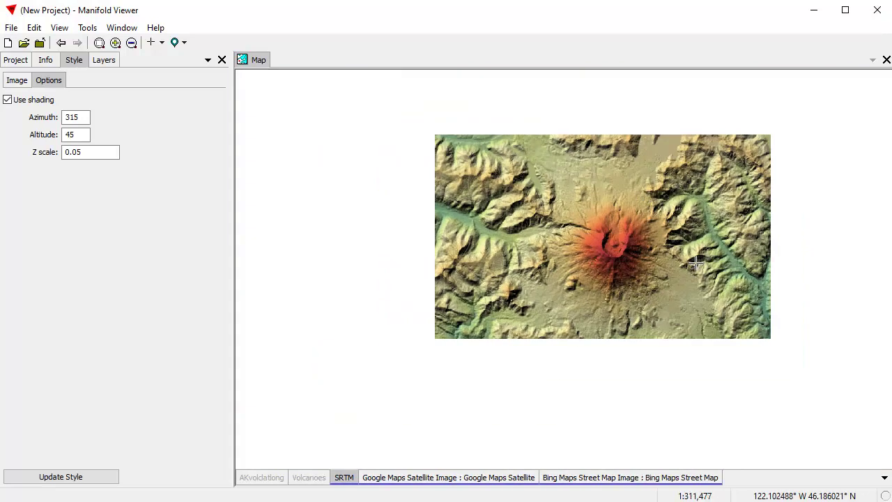
{"action": "scroll", "coordinate": [700, 256], "scroll_direction": "up", "scroll_amount": 1}
{"action": "scroll", "coordinate": [587, 277], "scroll_direction": "down", "scroll_amount": 1}
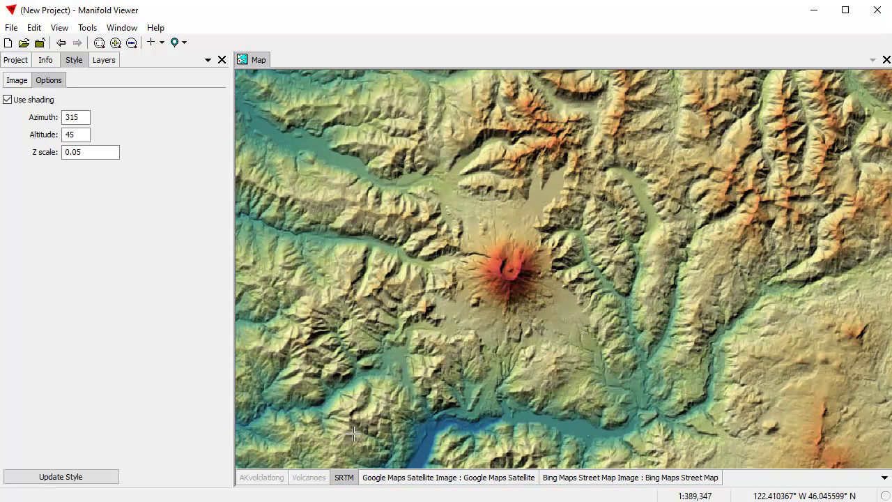
Start a new data source in the project with nothing selected and name it GstreetsX
{"action": "left_click", "coordinate": [15, 61]}
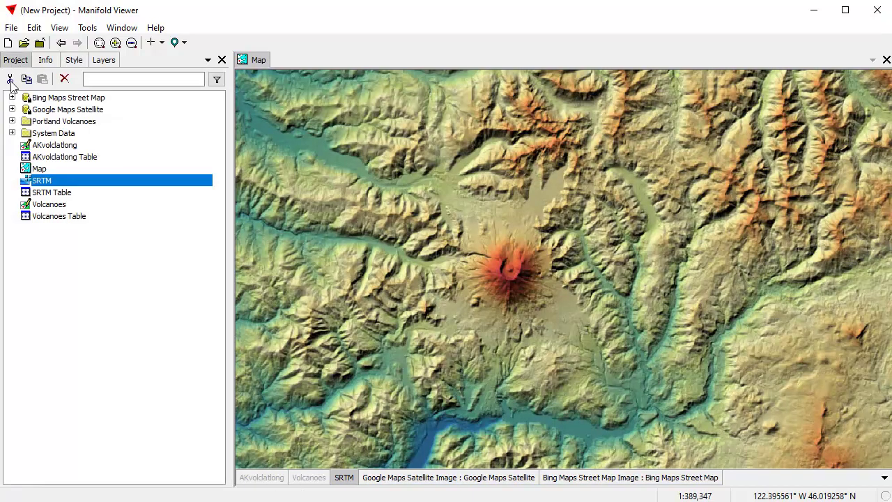
{"action": "left_click", "coordinate": [28, 271]}
{"action": "left_click", "coordinate": [11, 28]}
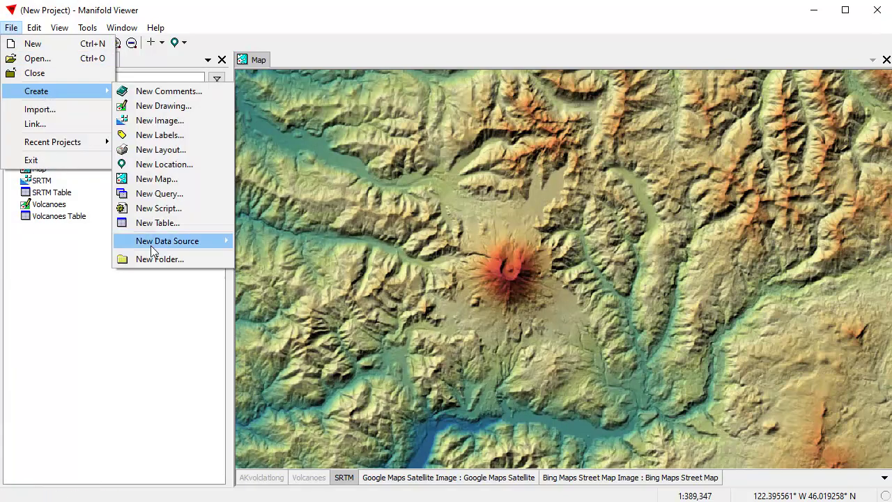
{"action": "mouse_move", "coordinate": [148, 244]}
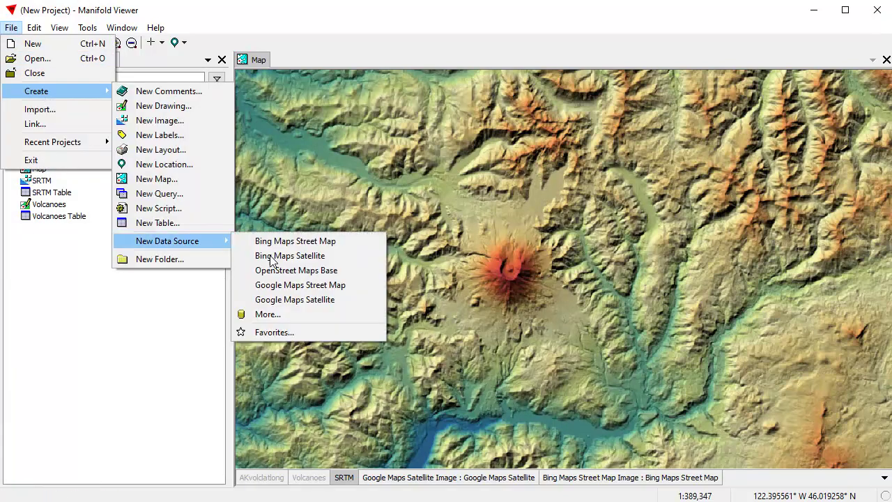
{"action": "left_click", "coordinate": [290, 314]}
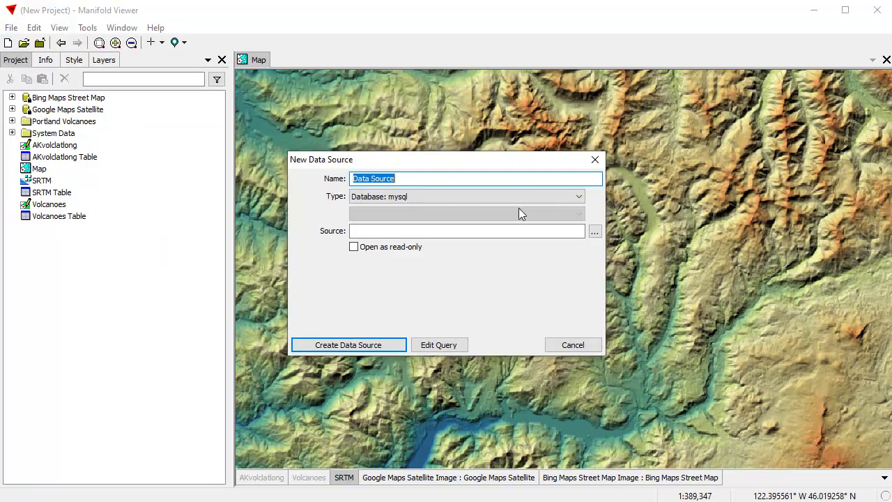
{"action": "type", "text": "GstreetsX"}
Set the source type to Web Server: imageserver with Google Maps Street Map (Transparent) and create the data source
{"action": "left_click", "coordinate": [581, 196]}
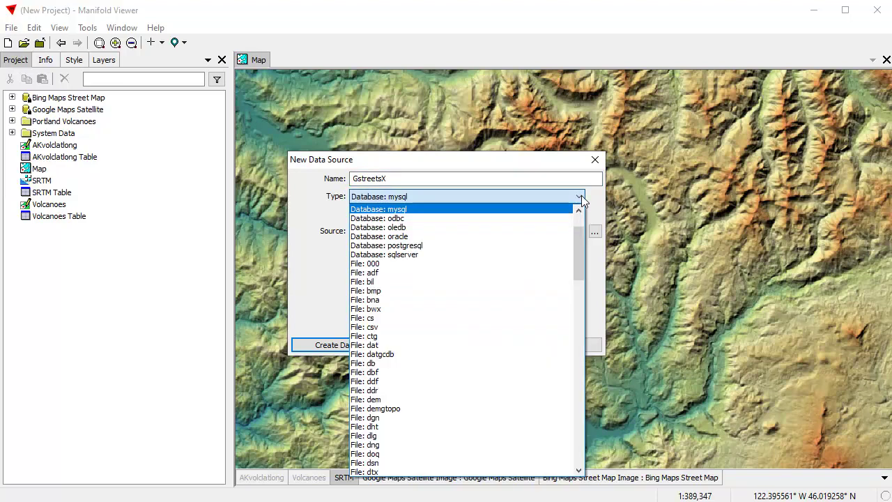
{"action": "left_click_drag", "start_coordinate": [582, 255], "coordinate": [562, 442]}
{"action": "left_click", "coordinate": [419, 427]}
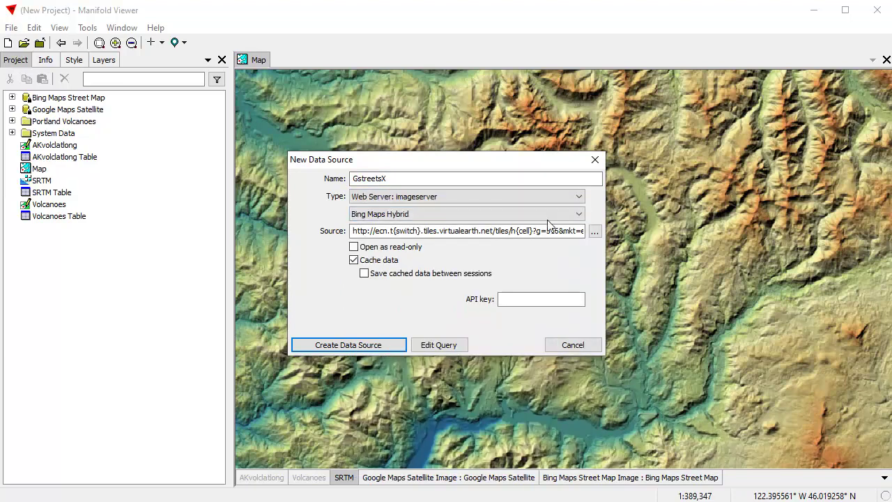
{"action": "left_click", "coordinate": [578, 213]}
{"action": "mouse_move", "coordinate": [577, 256]}
{"action": "left_mouse_down"}
{"action": "mouse_move", "coordinate": [575, 295]}
{"action": "mouse_move", "coordinate": [581, 247]}
{"action": "left_mouse_up"}
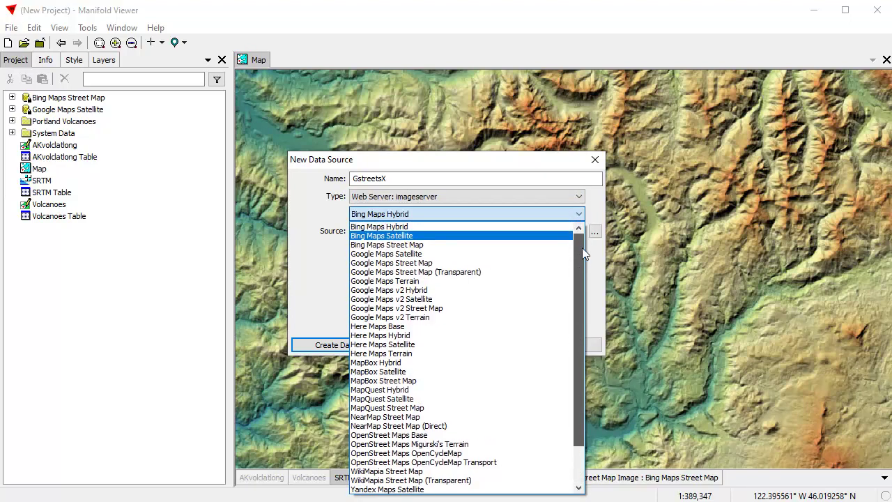
{"action": "left_click", "coordinate": [389, 273]}
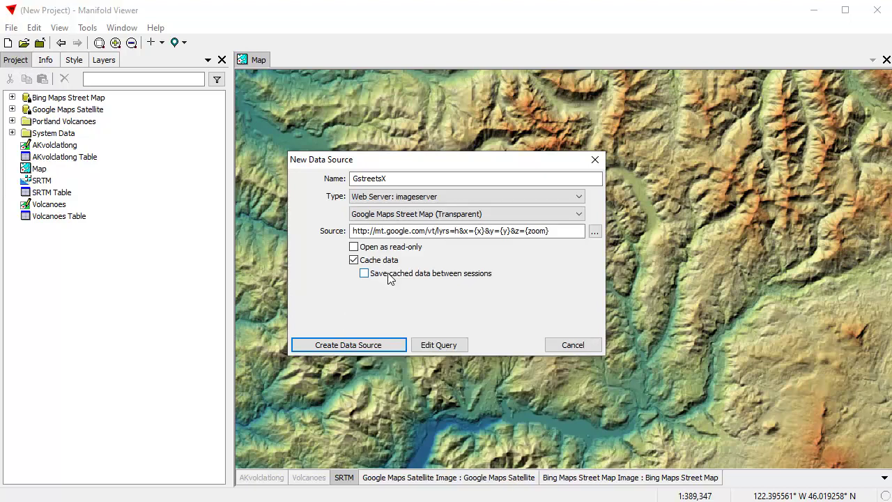
{"action": "left_click", "coordinate": [376, 345]}
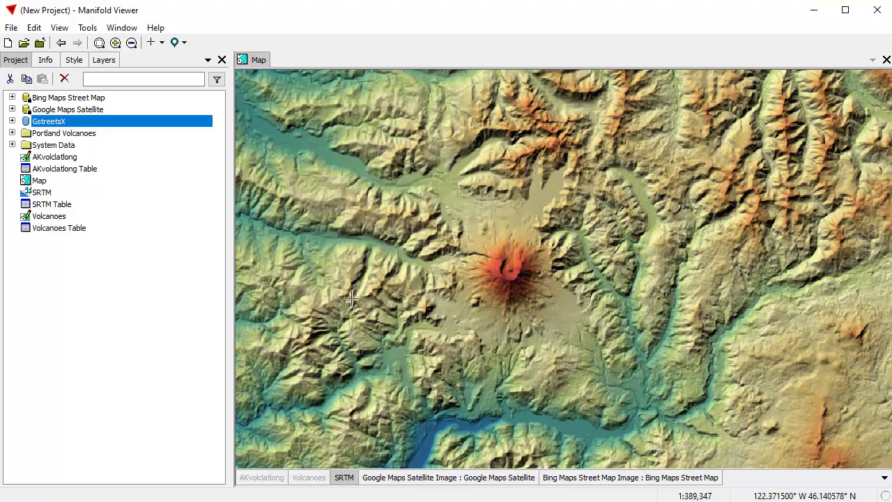
Add the Google Maps Street Map (Transparent) Image from GstreetsX to the map as a layer above SRTM
{"action": "left_click", "coordinate": [12, 121]}
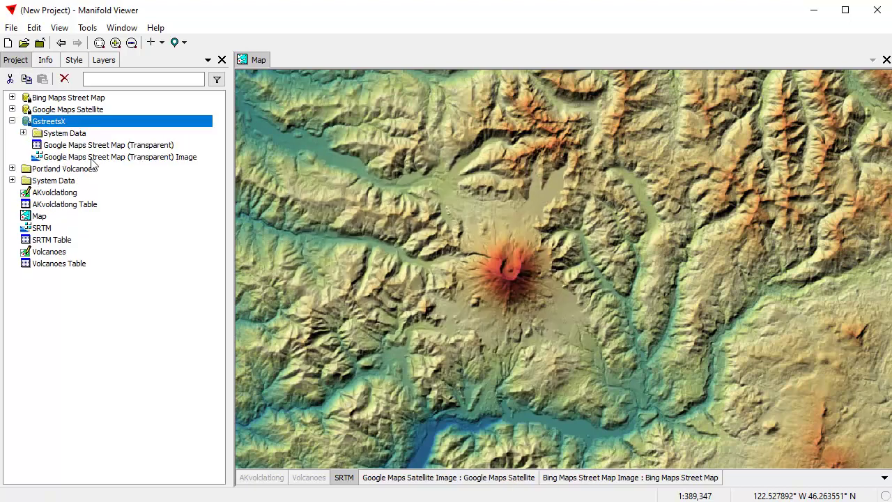
{"action": "left_click", "coordinate": [92, 159]}
{"action": "left_click_drag", "start_coordinate": [108, 162], "coordinate": [423, 198]}
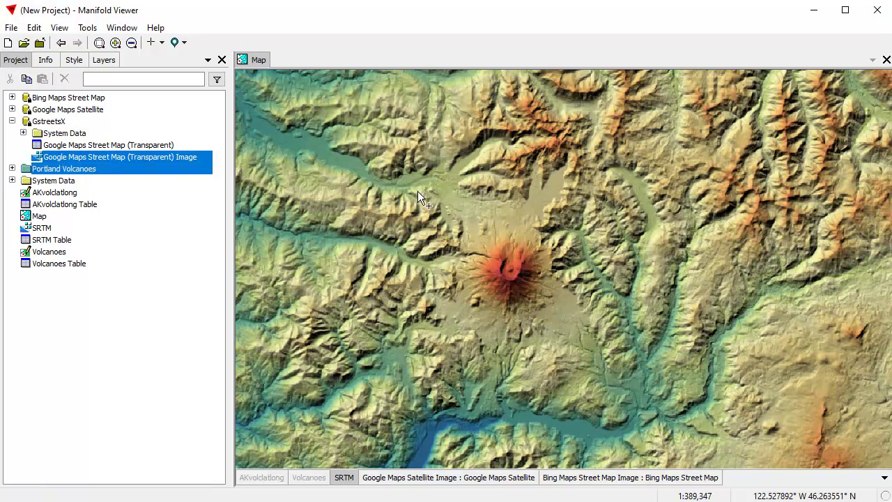
{"action": "left_click_drag", "start_coordinate": [261, 217], "coordinate": [472, 190]}
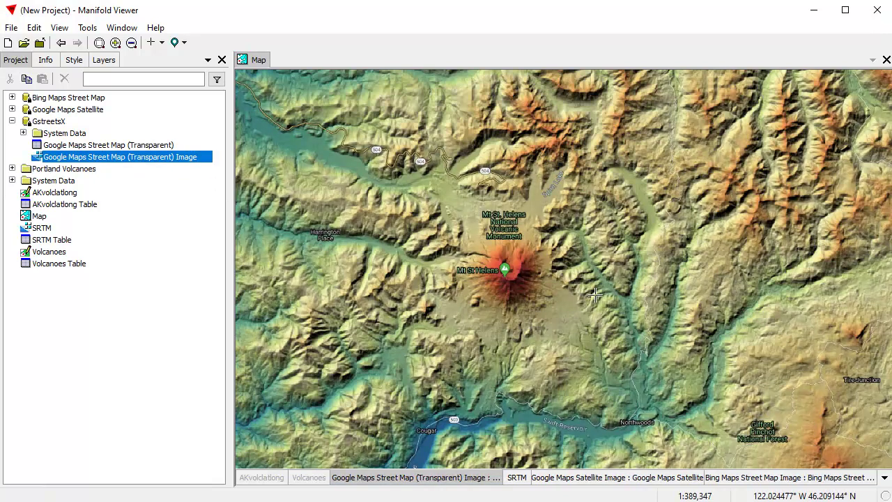
Examine the street and place labels over the shaded terrain around Mt St Helens and north to Mt Rainier
{"action": "scroll", "coordinate": [543, 268], "scroll_direction": "up", "scroll_amount": 1}
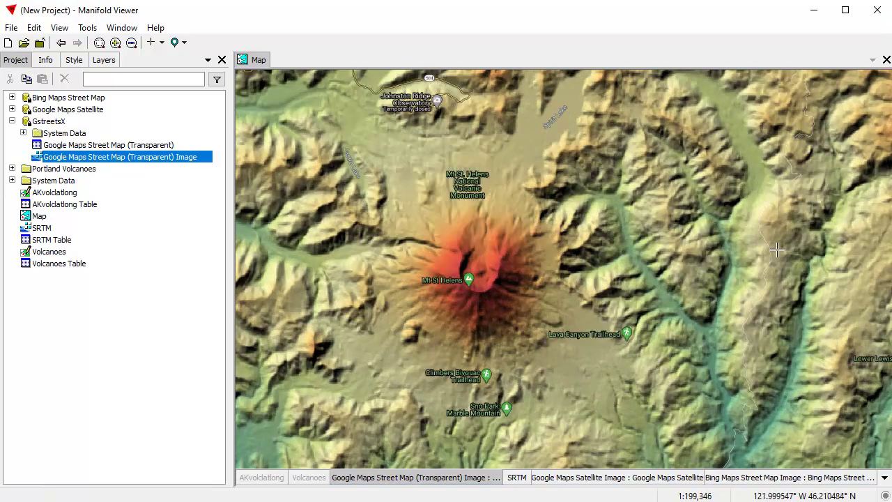
{"action": "left_click_drag", "start_coordinate": [566, 358], "coordinate": [506, 320]}
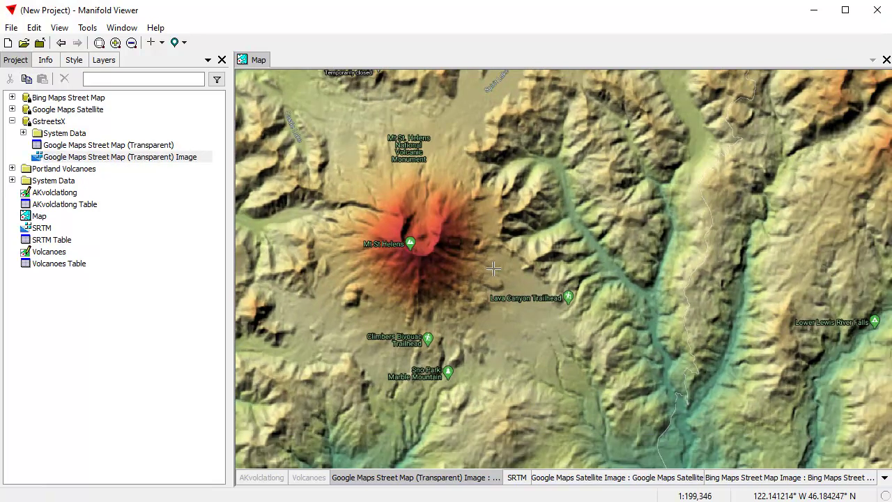
{"action": "scroll", "coordinate": [505, 240], "scroll_direction": "down", "scroll_amount": 3}
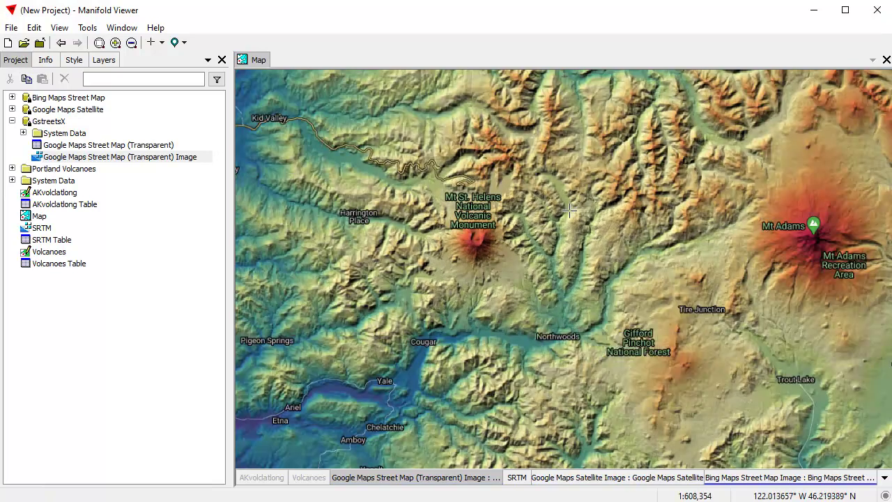
{"action": "left_click_drag", "start_coordinate": [546, 168], "coordinate": [484, 357]}
{"action": "left_click_drag", "start_coordinate": [544, 257], "coordinate": [530, 374]}
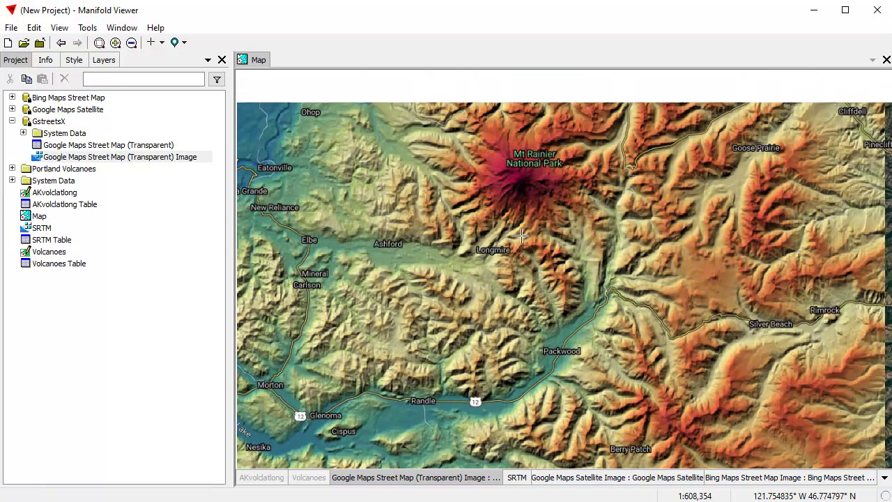
{"action": "left_click_drag", "start_coordinate": [632, 346], "coordinate": [635, 390]}
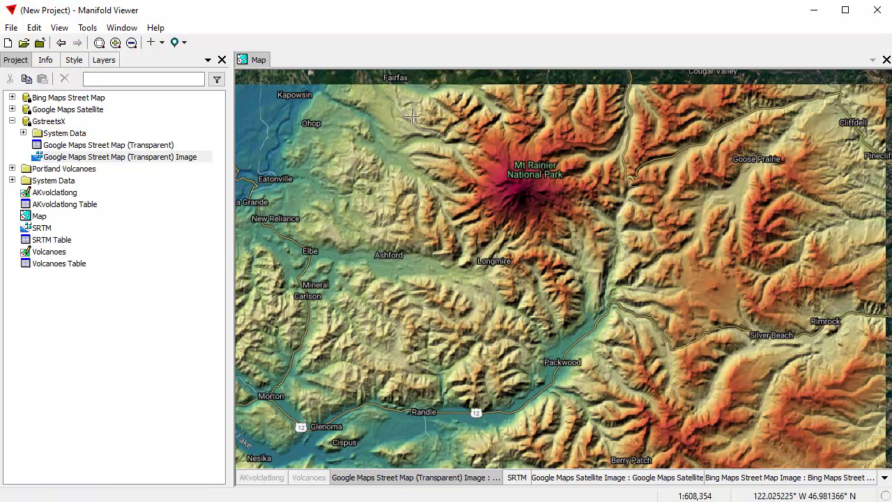
{"action": "scroll", "coordinate": [660, 277], "scroll_direction": "up", "scroll_amount": 2}
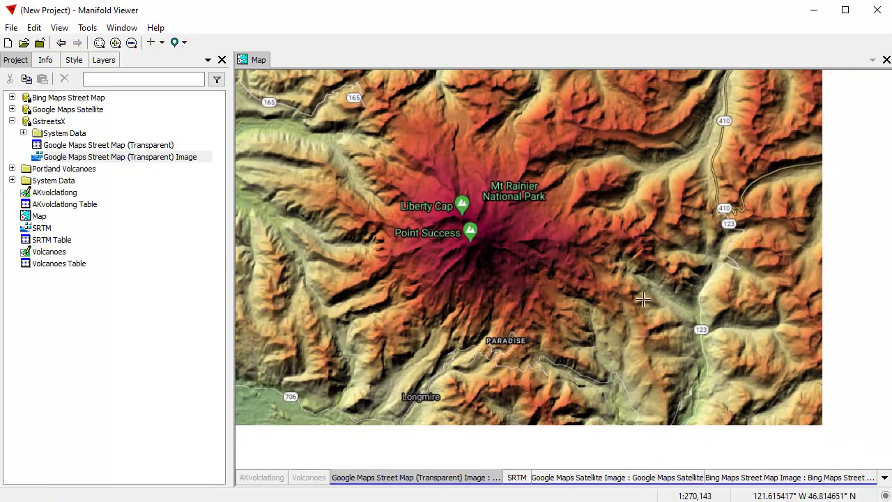
Hide the transparent Google street map layer and inspect the shaded terrain of Mt Rainier up close
{"action": "left_click", "coordinate": [448, 479]}
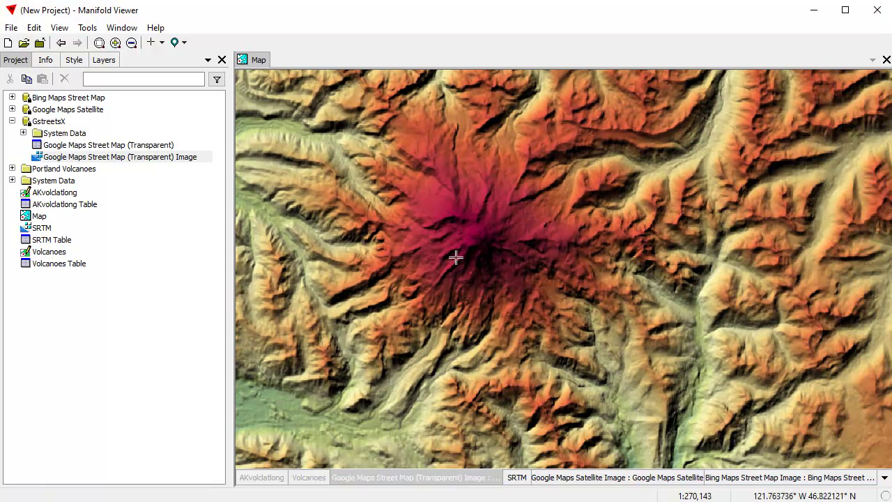
{"action": "left_click_drag", "start_coordinate": [411, 177], "coordinate": [531, 266]}
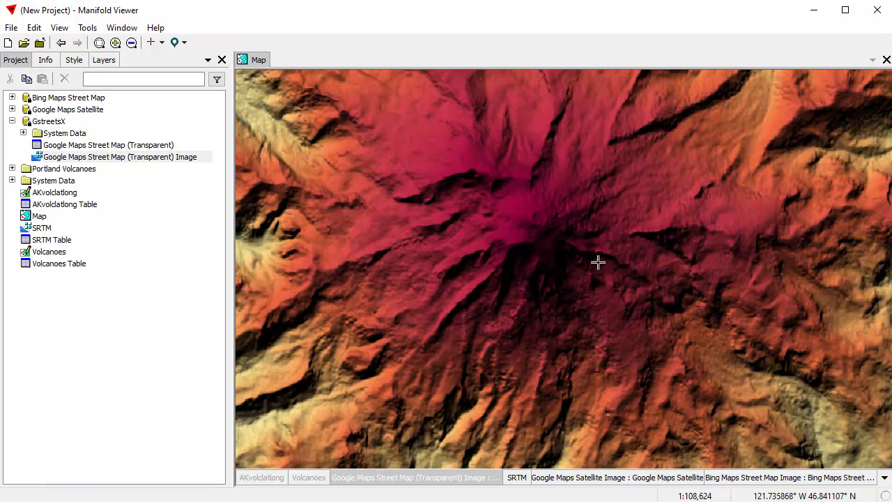
{"action": "scroll", "coordinate": [506, 244], "scroll_direction": "down", "scroll_amount": 2}
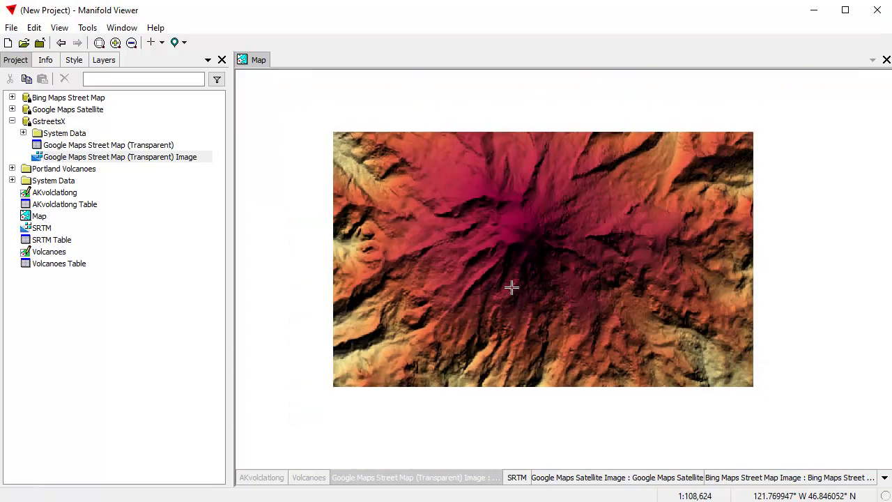
{"action": "scroll", "coordinate": [611, 245], "scroll_direction": "up", "scroll_amount": 2}
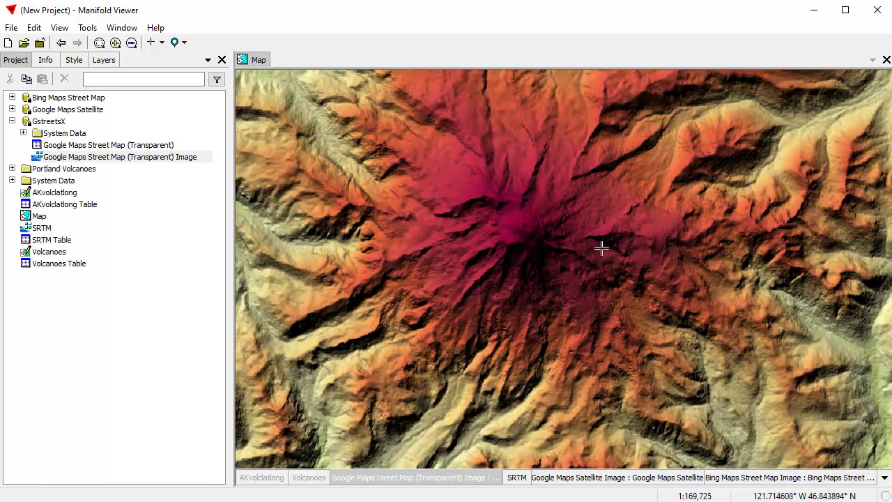
{"action": "scroll", "coordinate": [481, 218], "scroll_direction": "down", "scroll_amount": 2}
{"action": "scroll", "coordinate": [462, 222], "scroll_direction": "up", "scroll_amount": 2}
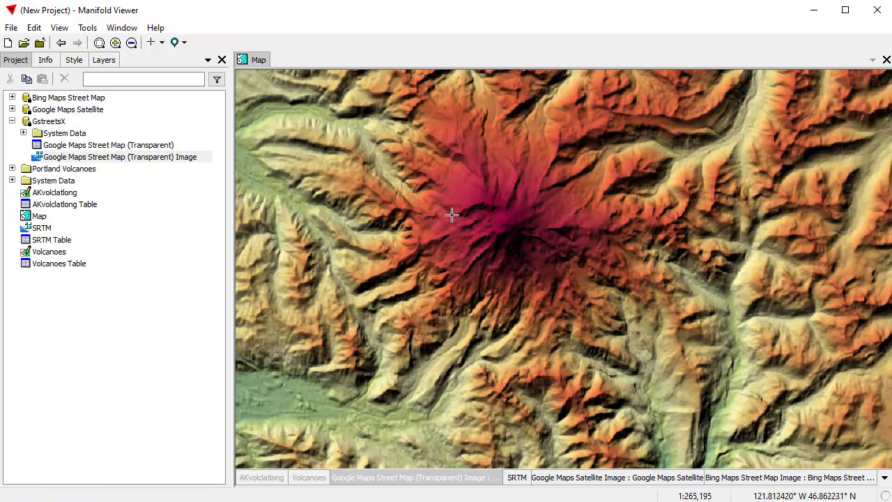
{"action": "left_click_drag", "start_coordinate": [448, 205], "coordinate": [462, 245]}
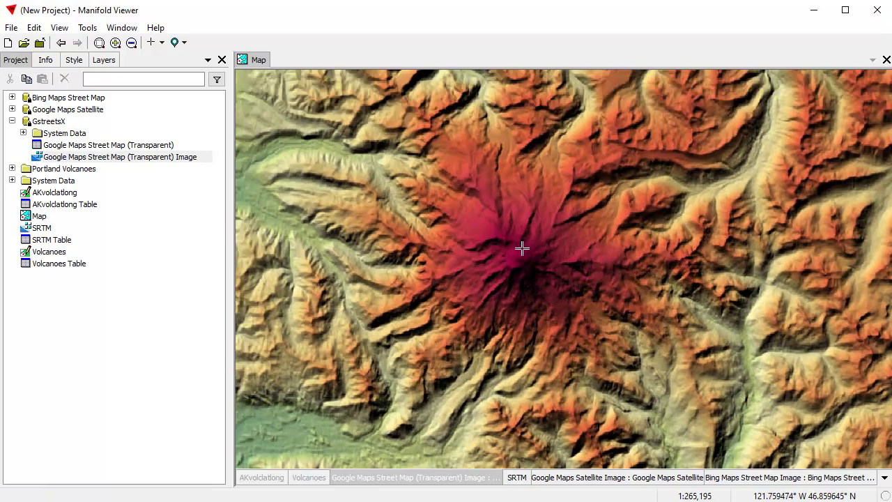
{"action": "scroll", "coordinate": [523, 249], "scroll_direction": "up", "scroll_amount": 1}
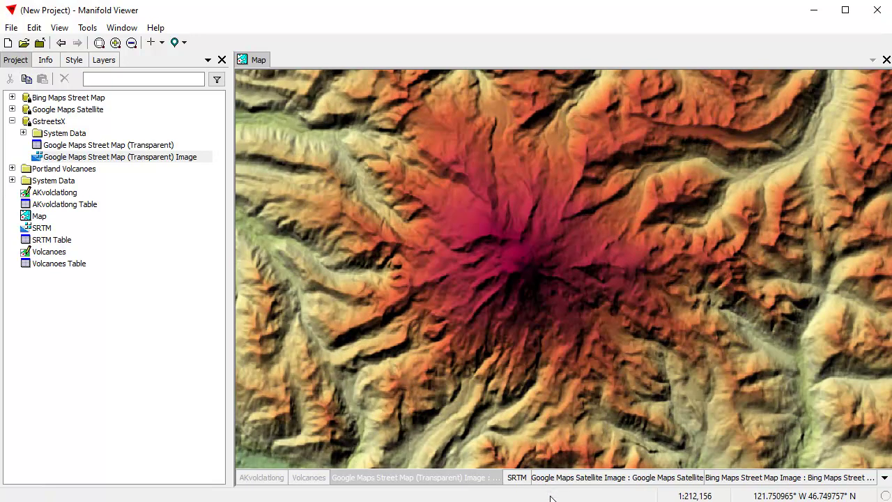
Compare the SRTM terrain at Mt Rainier with the Google satellite and Bing street layers by temporarily hiding the layers above them
{"action": "left_click", "coordinate": [518, 478], "text": "shift"}
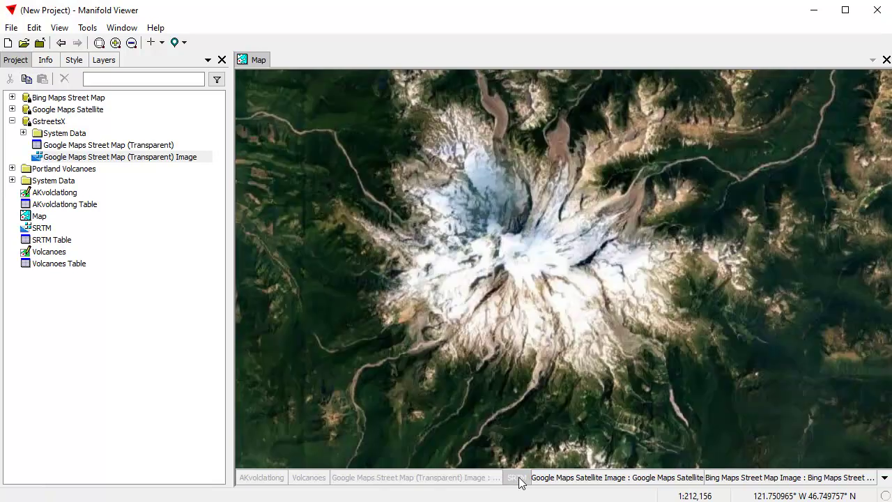
{"action": "scroll", "coordinate": [617, 263], "scroll_direction": "down", "scroll_amount": 1}
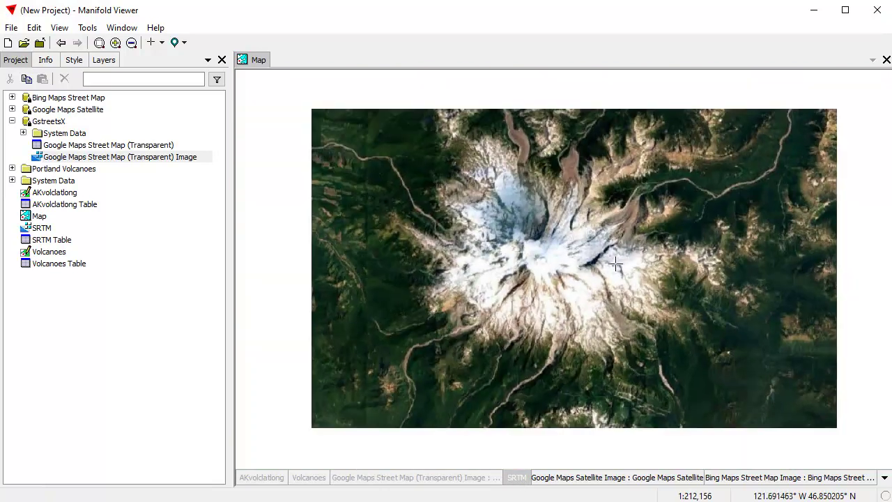
{"action": "left_click_drag", "start_coordinate": [699, 295], "coordinate": [674, 291]}
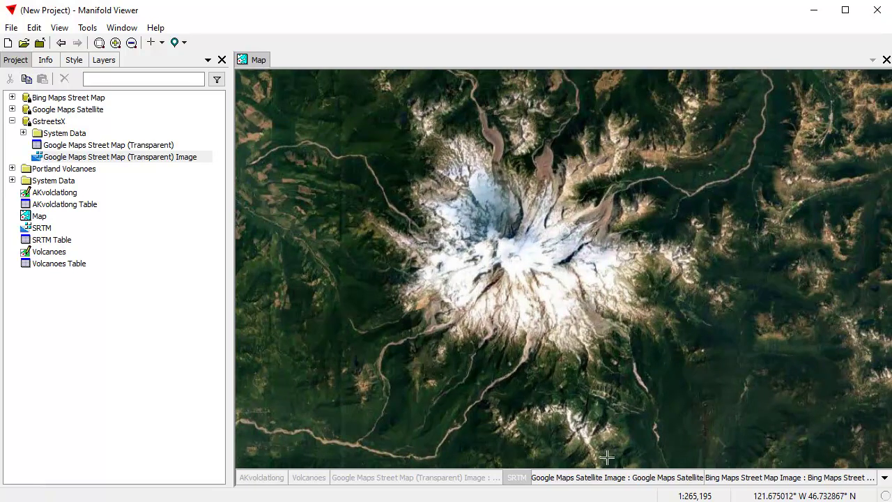
{"action": "left_click", "coordinate": [606, 479]}
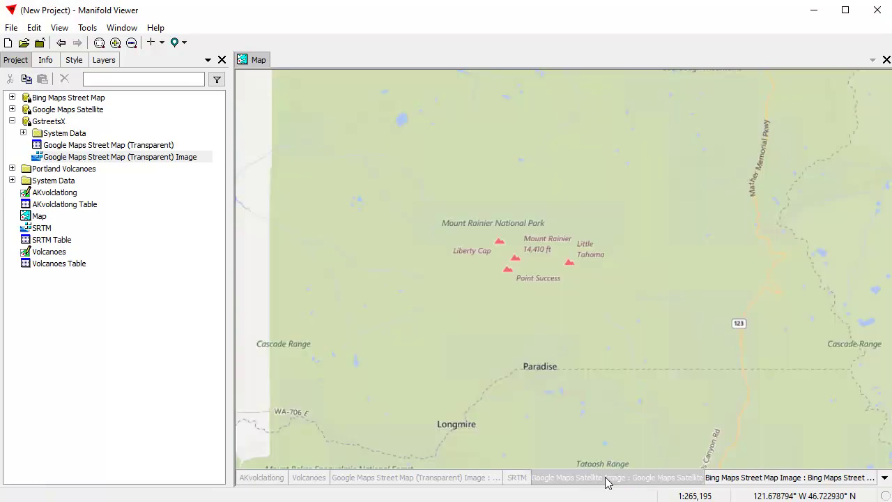
{"action": "left_click", "coordinate": [606, 479]}
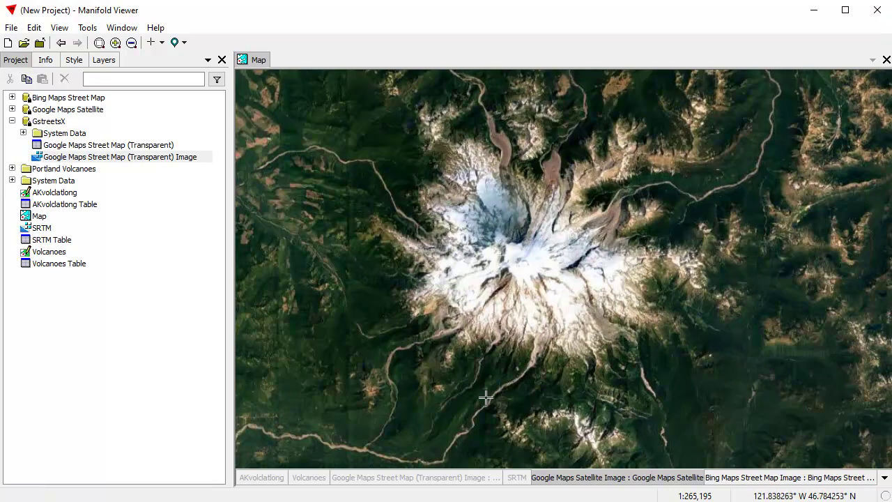
{"action": "left_click", "coordinate": [519, 479]}
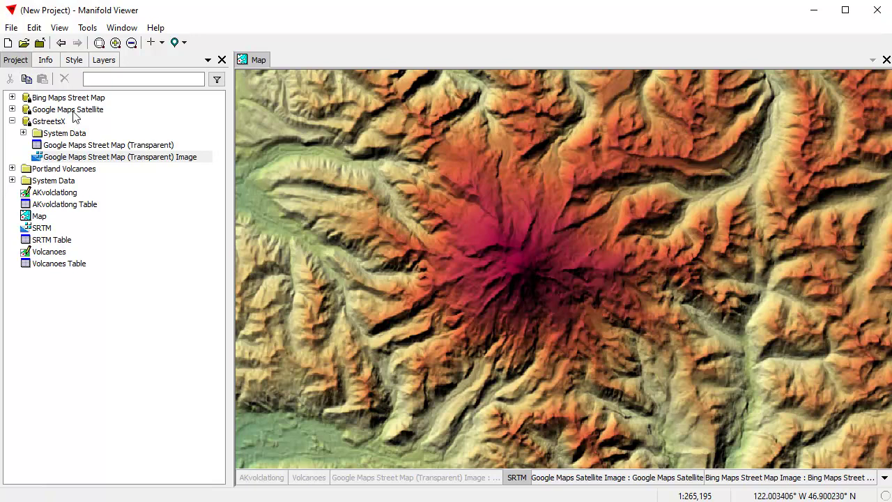
Set the SRTM layer's opacity to 50% so it blends with the Google satellite layer beneath
{"action": "left_click", "coordinate": [104, 60]}
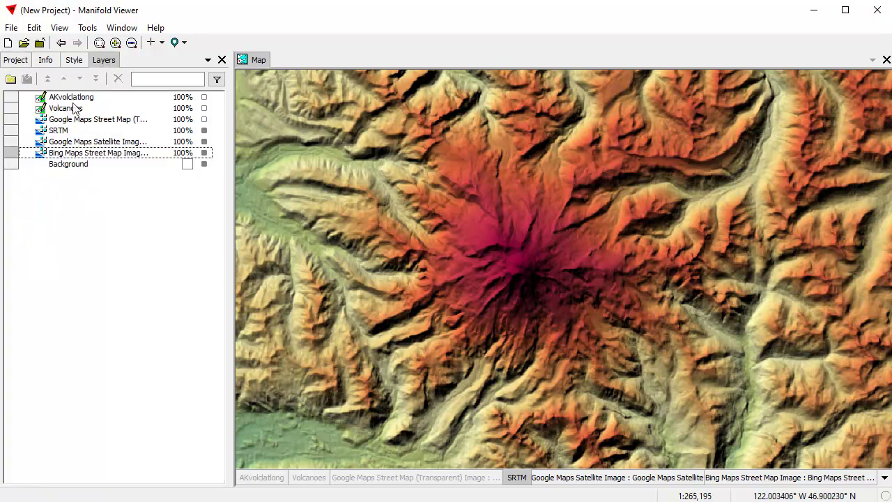
{"action": "double_click", "coordinate": [184, 132]}
{"action": "double_click", "coordinate": [186, 132]}
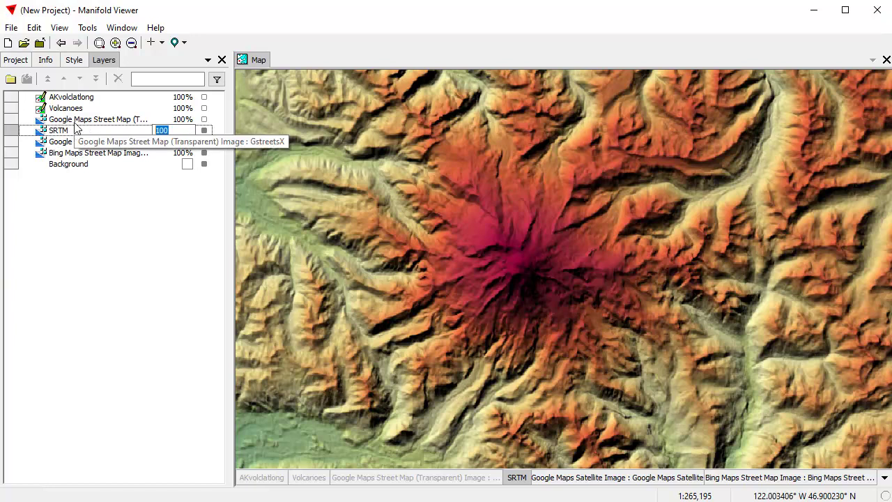
{"action": "type", "text": "50"}
{"action": "key", "text": "Return"}
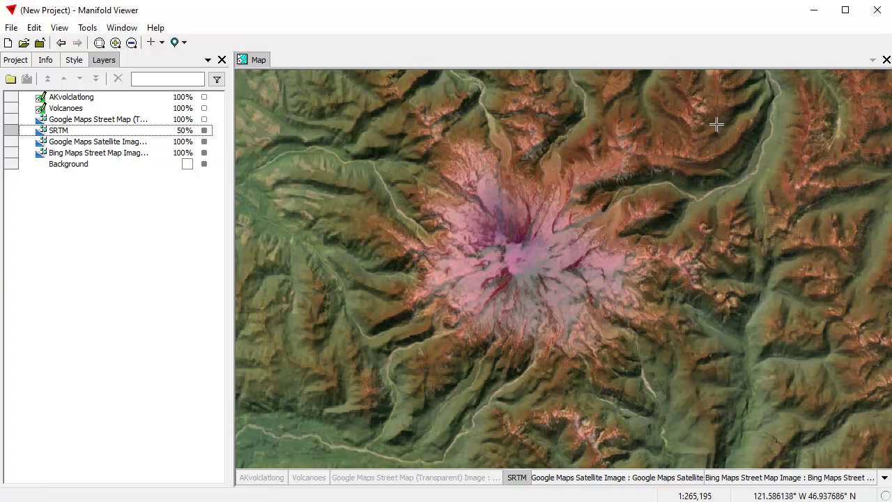
Switch the SRTM layer off and on repeatedly to compare the blended terrain with the plain satellite imagery, leaving it visible
{"action": "left_click", "coordinate": [204, 130]}
{"action": "left_click", "coordinate": [204, 130]}
{"action": "left_click", "coordinate": [204, 130]}
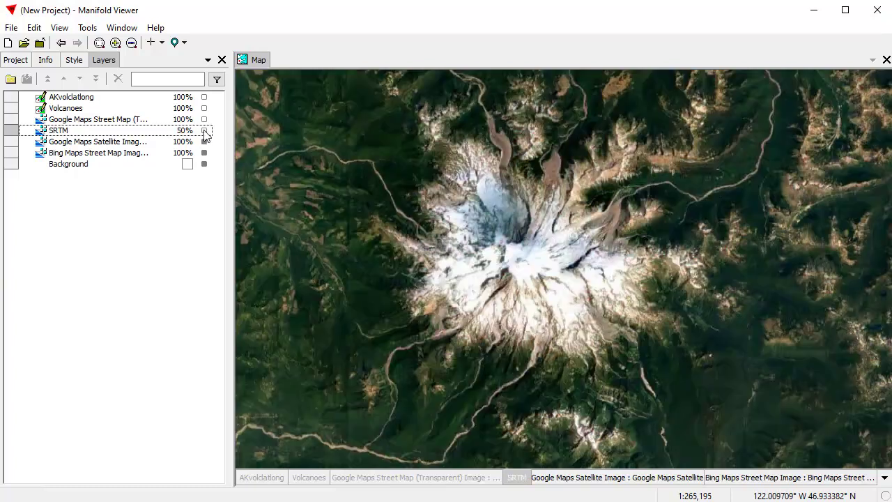
{"action": "left_click", "coordinate": [204, 130]}
{"action": "left_click", "coordinate": [205, 131]}
{"action": "left_click", "coordinate": [204, 130]}
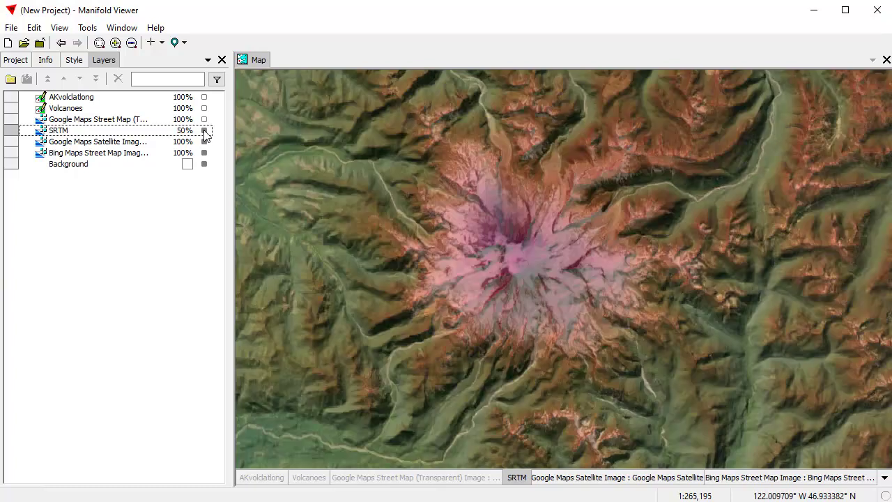
{"action": "left_click", "coordinate": [204, 131]}
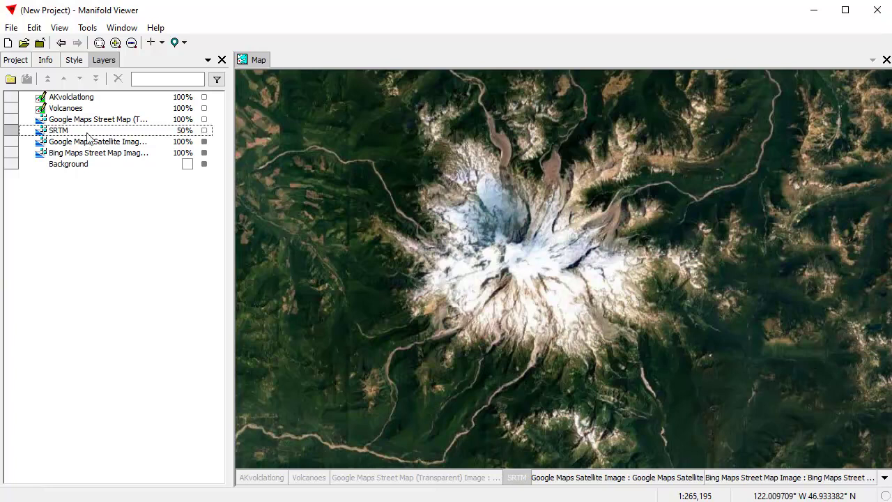
{"action": "left_click", "coordinate": [204, 130]}
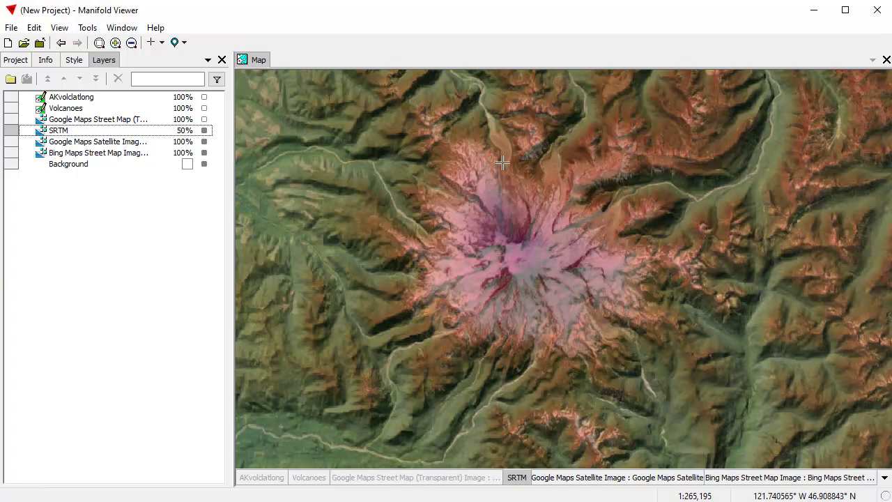
Show the transparent Google street map layer over the blended terrain and satellite imagery around Mt Rainier
{"action": "left_click", "coordinate": [459, 478]}
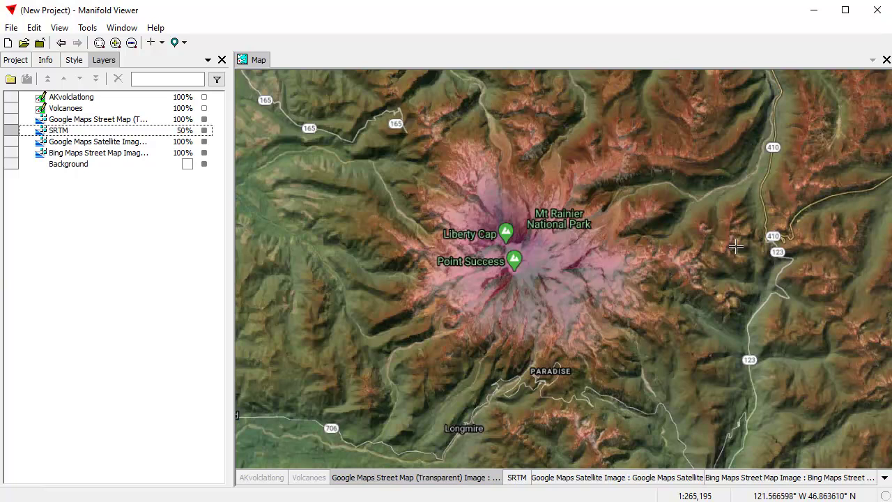
{"action": "left_click_drag", "start_coordinate": [673, 312], "coordinate": [656, 300]}
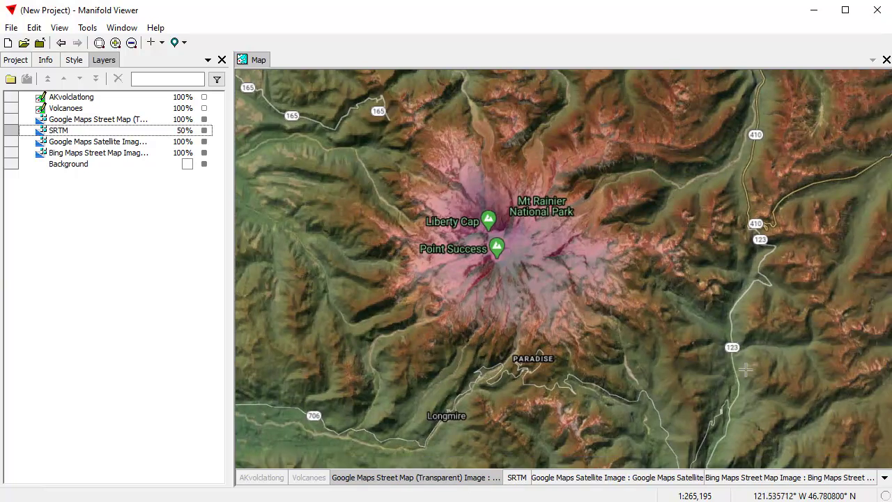
Undock the Map window and enlarge it to cover most of the main window
{"action": "double_click", "coordinate": [258, 61]}
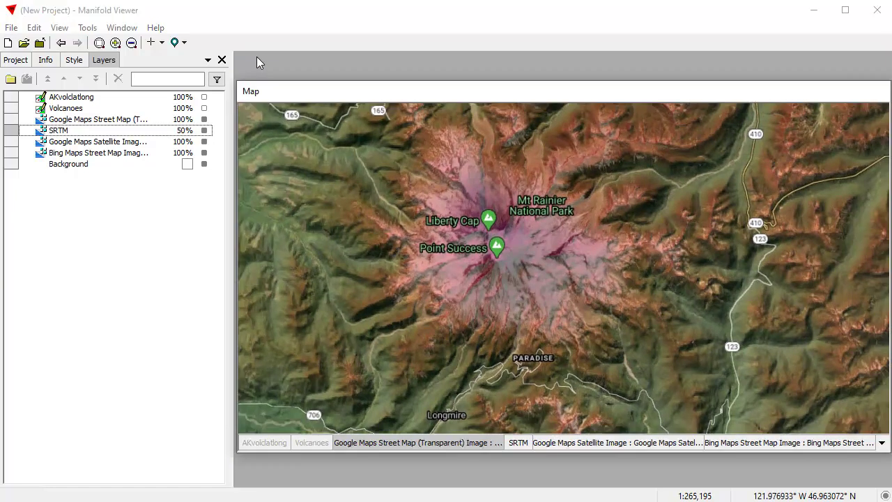
{"action": "left_click_drag", "start_coordinate": [339, 93], "coordinate": [121, 18]}
{"action": "left_click_drag", "start_coordinate": [667, 380], "coordinate": [872, 472]}
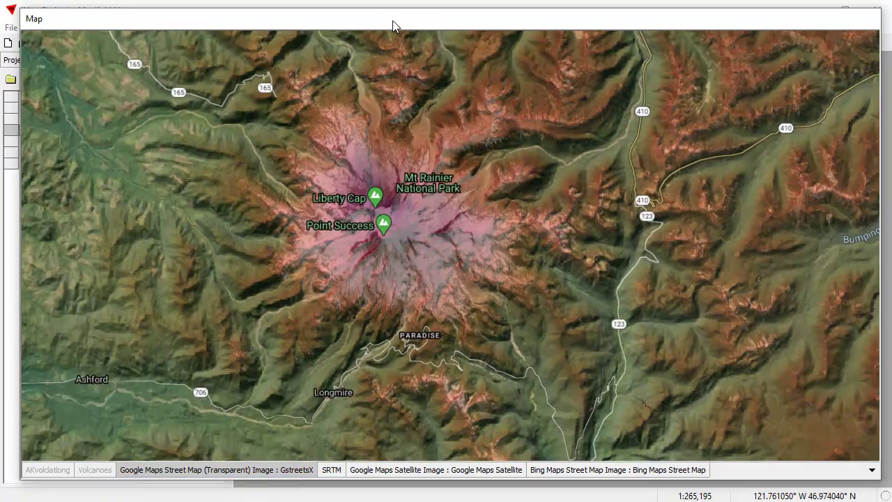
Dock and undock the Map window several times, leaving it floating over the main window
{"action": "double_click", "coordinate": [392, 26]}
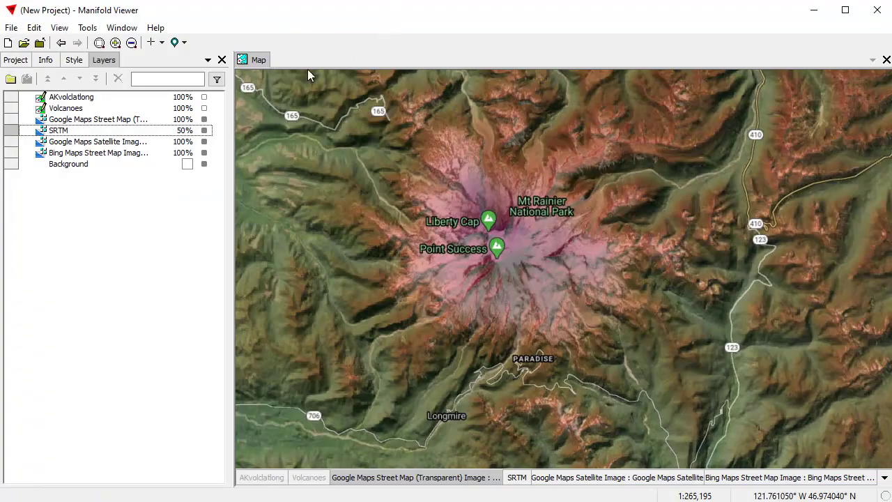
{"action": "right_click", "coordinate": [261, 64]}
{"action": "left_click", "coordinate": [286, 84]}
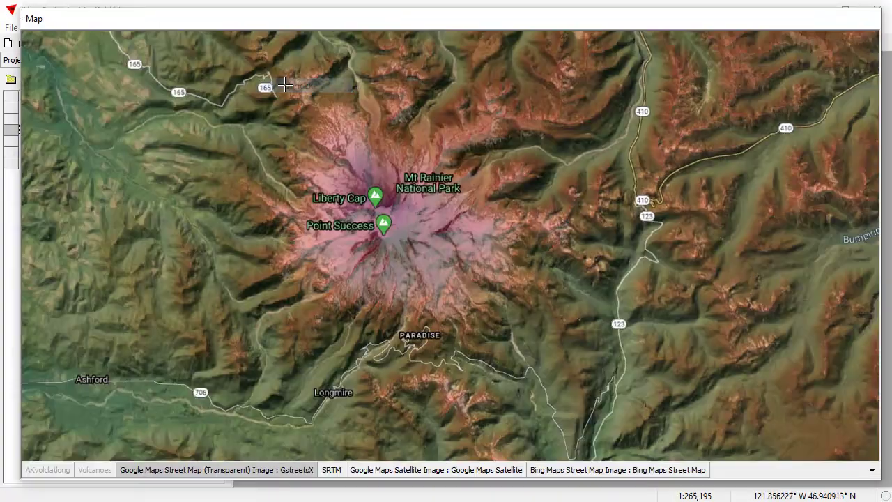
{"action": "right_click", "coordinate": [278, 21]}
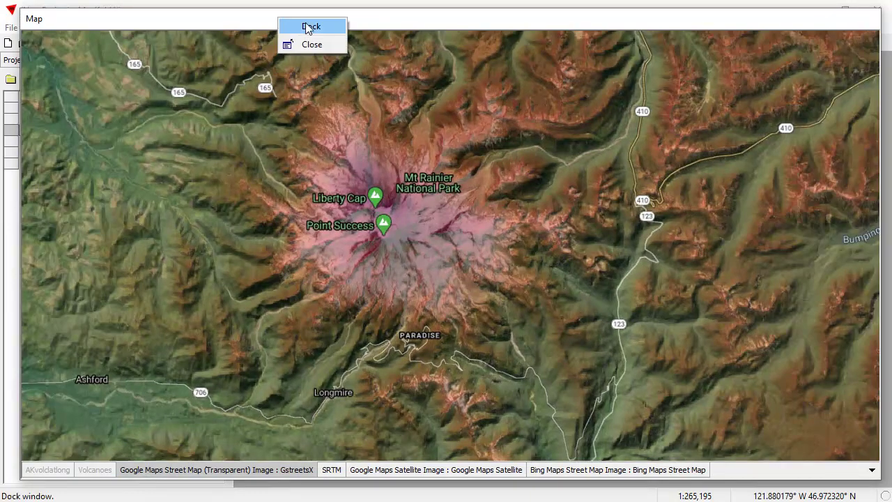
{"action": "left_click", "coordinate": [309, 25]}
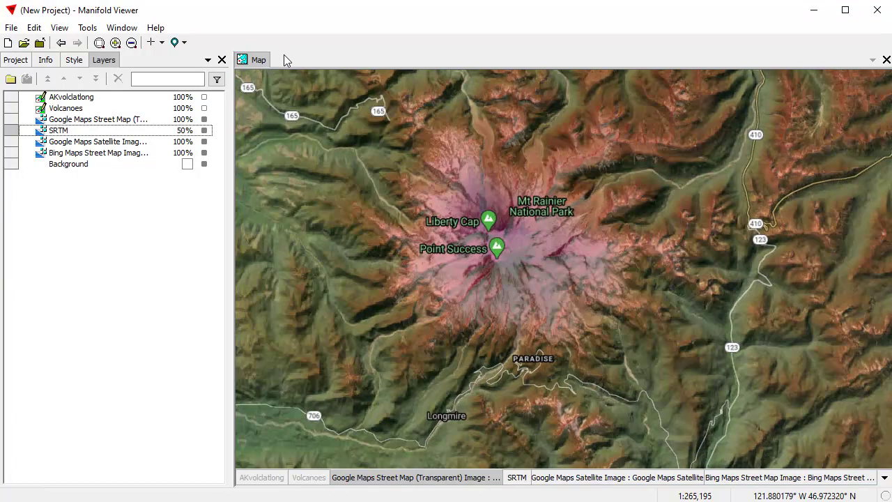
{"action": "double_click", "coordinate": [255, 61]}
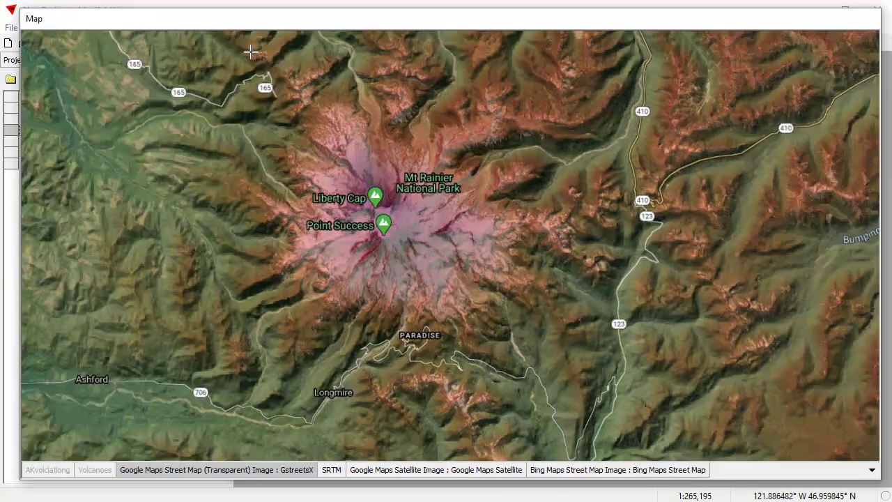
{"action": "double_click", "coordinate": [268, 27]}
{"action": "double_click", "coordinate": [255, 60]}
{"action": "mouse_move", "coordinate": [383, 24]}
{"action": "left_mouse_down"}
{"action": "mouse_move", "coordinate": [385, 33]}
{"action": "mouse_move", "coordinate": [384, 21]}
{"action": "left_mouse_up"}
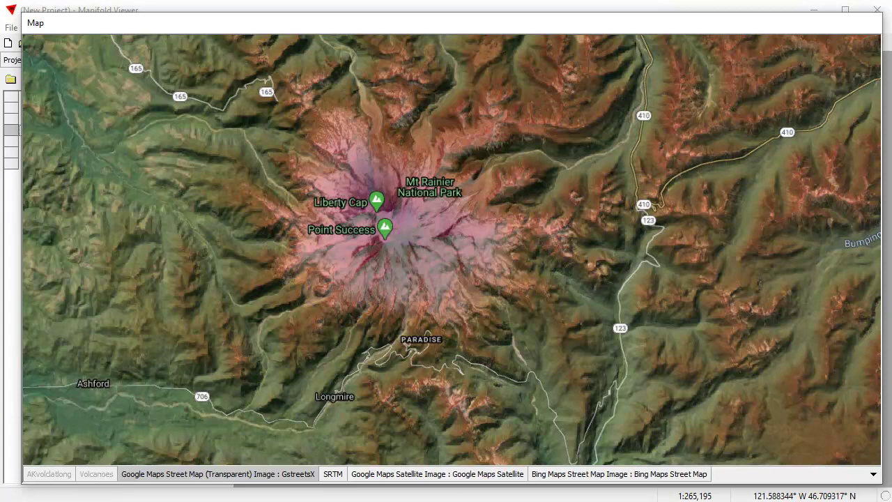
Switch to Paint, fit its window to the screen, and paste the captured image of the floating Map window
{"action": "key", "text": "alt+Tab"}
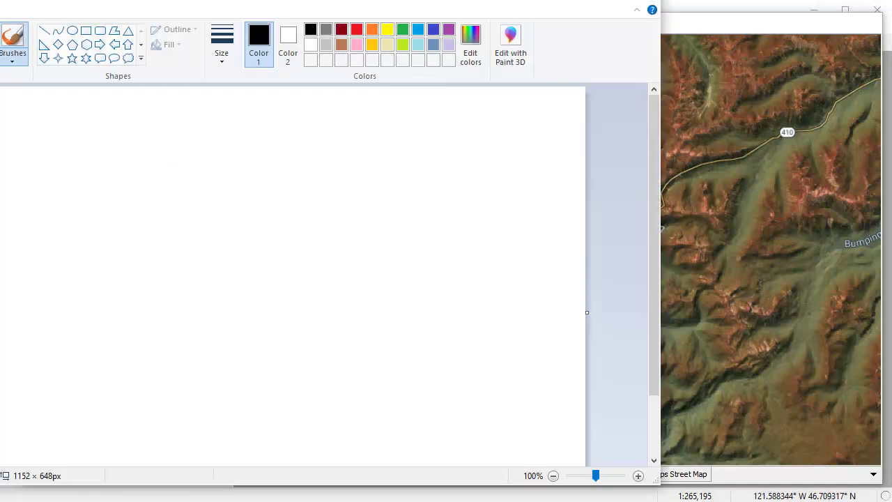
{"action": "mouse_move", "coordinate": [356, 7]}
{"action": "left_mouse_down"}
{"action": "mouse_move", "coordinate": [350, 38]}
{"action": "mouse_move", "coordinate": [364, 33]}
{"action": "mouse_move", "coordinate": [360, 12]}
{"action": "left_mouse_up"}
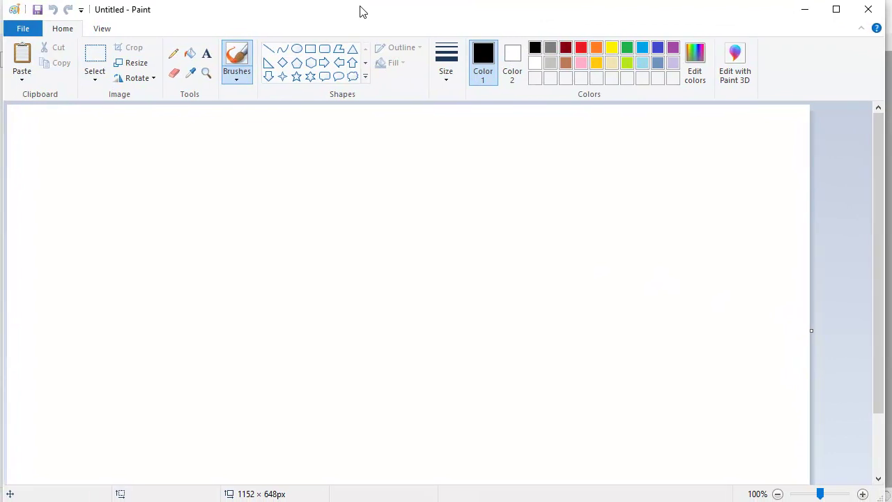
{"action": "left_click_drag", "start_coordinate": [879, 496], "coordinate": [886, 496]}
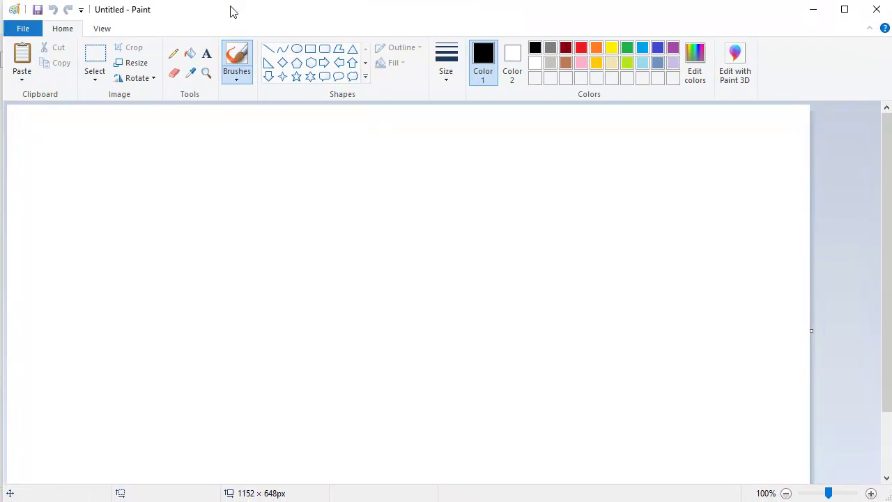
{"action": "mouse_move", "coordinate": [209, 16]}
{"action": "left_mouse_down"}
{"action": "mouse_move", "coordinate": [201, 16]}
{"action": "mouse_move", "coordinate": [211, 16]}
{"action": "left_mouse_up"}
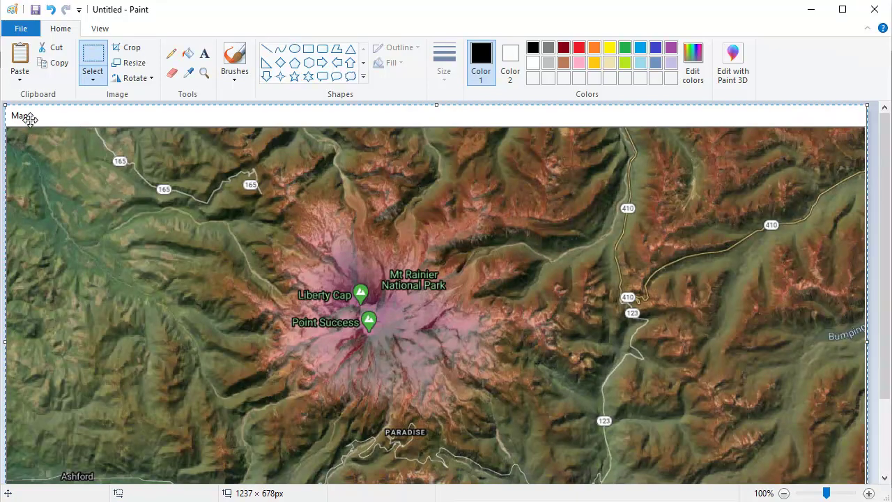
Crop the pasted image to the map area of about 1213 × 603 px, excluding the window's title and layer strip
{"action": "left_click", "coordinate": [783, 492]}
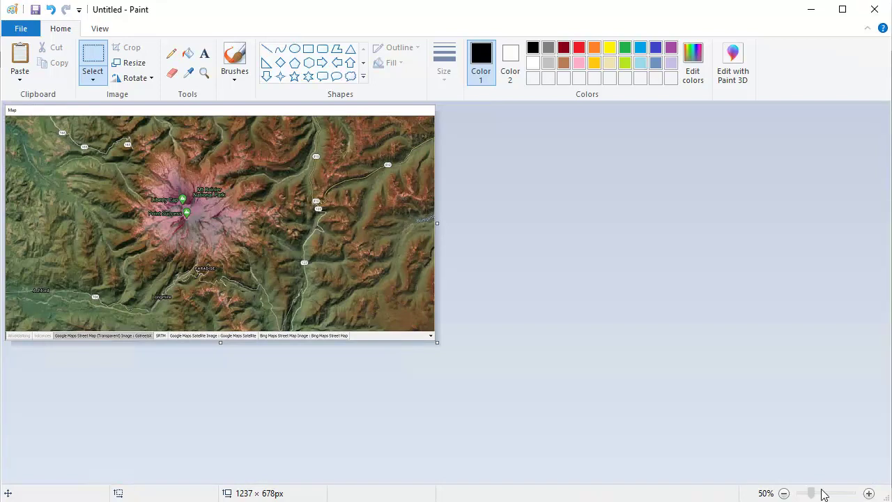
{"action": "left_click", "coordinate": [822, 493]}
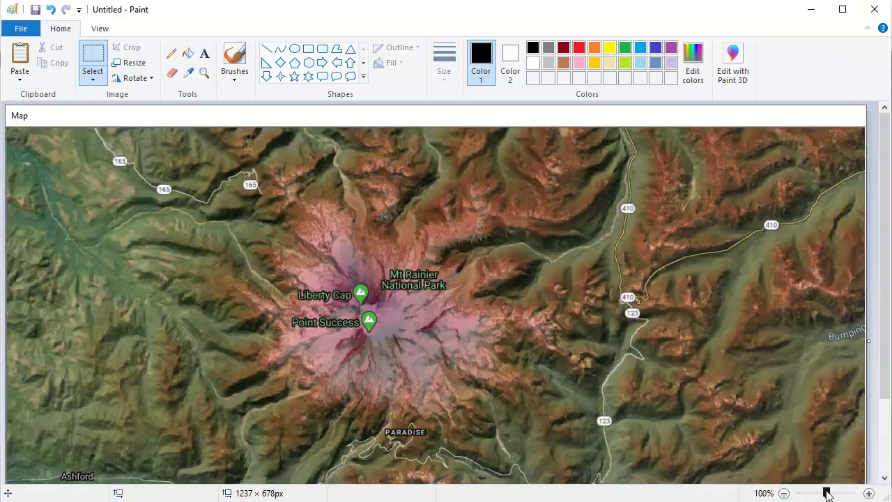
{"action": "left_click", "coordinate": [783, 493]}
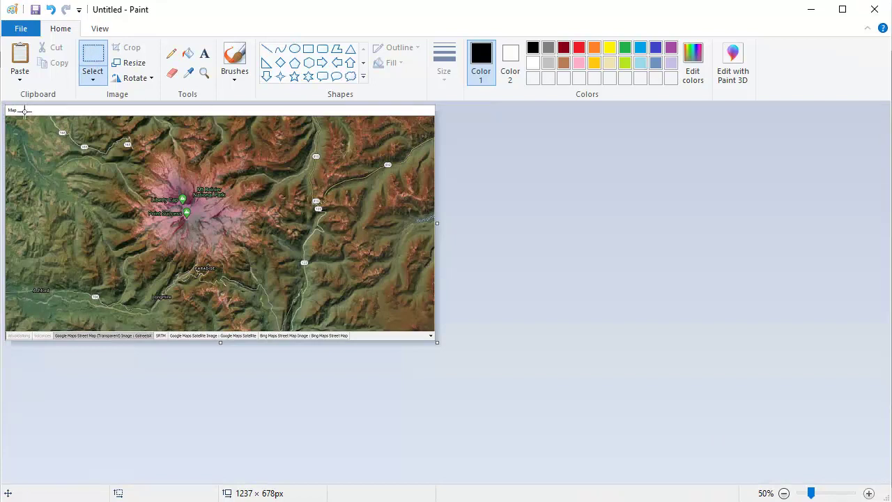
{"action": "left_click_drag", "start_coordinate": [10, 121], "coordinate": [432, 329]}
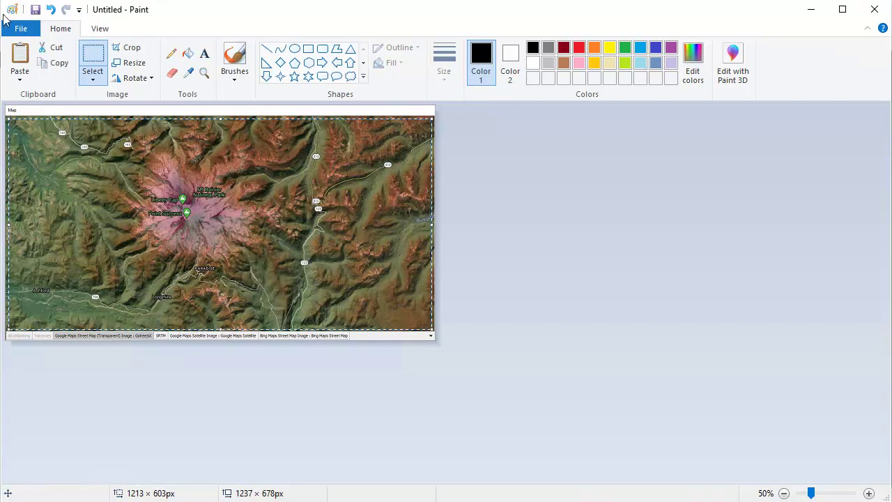
{"action": "left_click", "coordinate": [128, 48]}
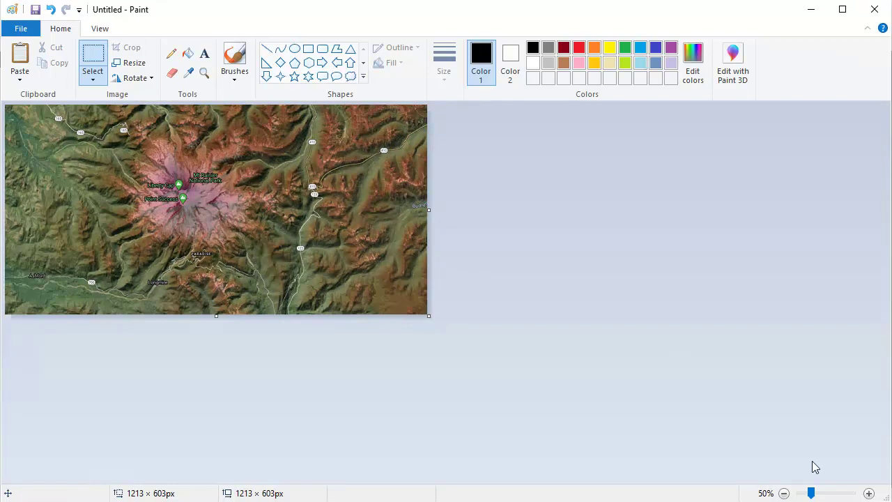
{"action": "left_click", "coordinate": [868, 492]}
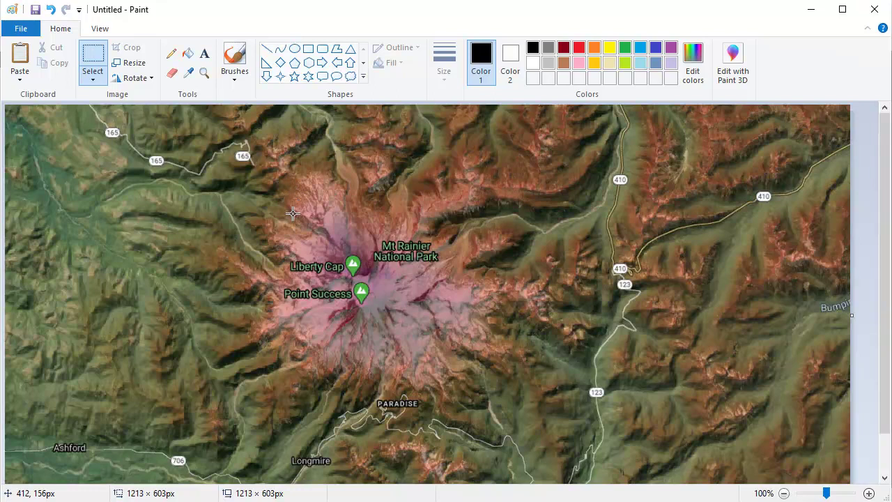
Minimize Paint, return to Manifold Viewer with the Map docked, and show the project contents with nothing selected
{"action": "left_click", "coordinate": [810, 9]}
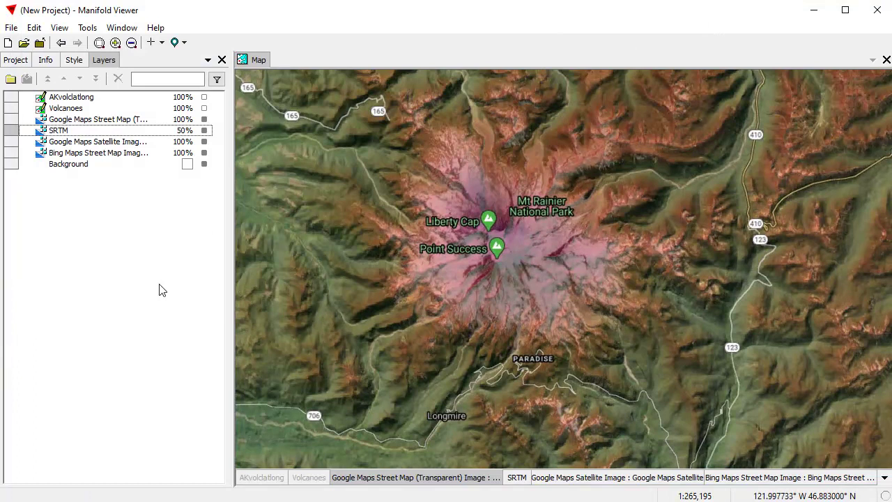
{"action": "left_click", "coordinate": [18, 61]}
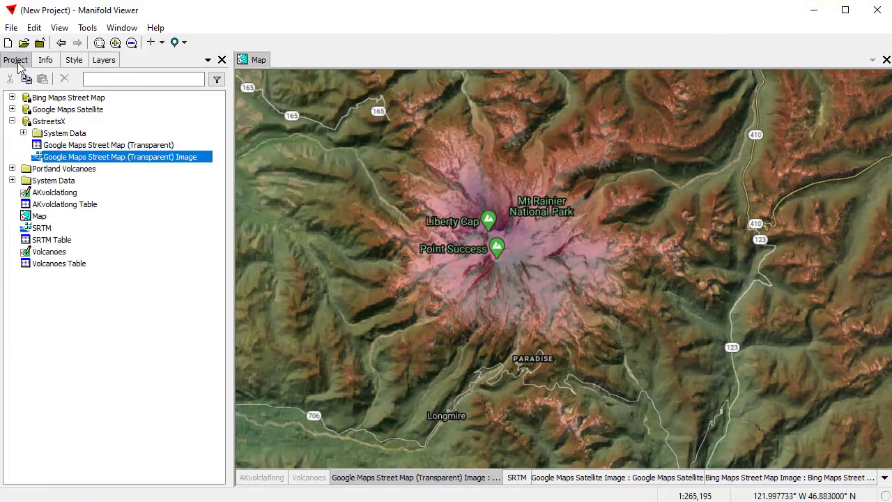
{"action": "left_click", "coordinate": [132, 337]}
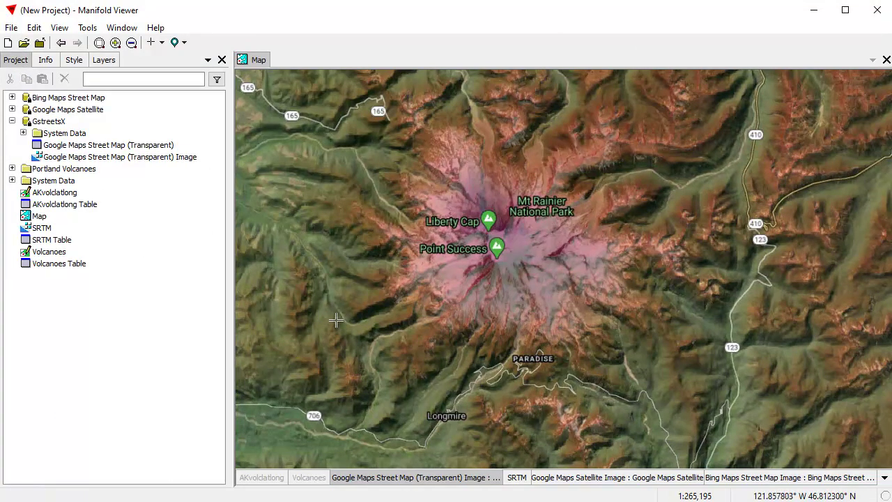